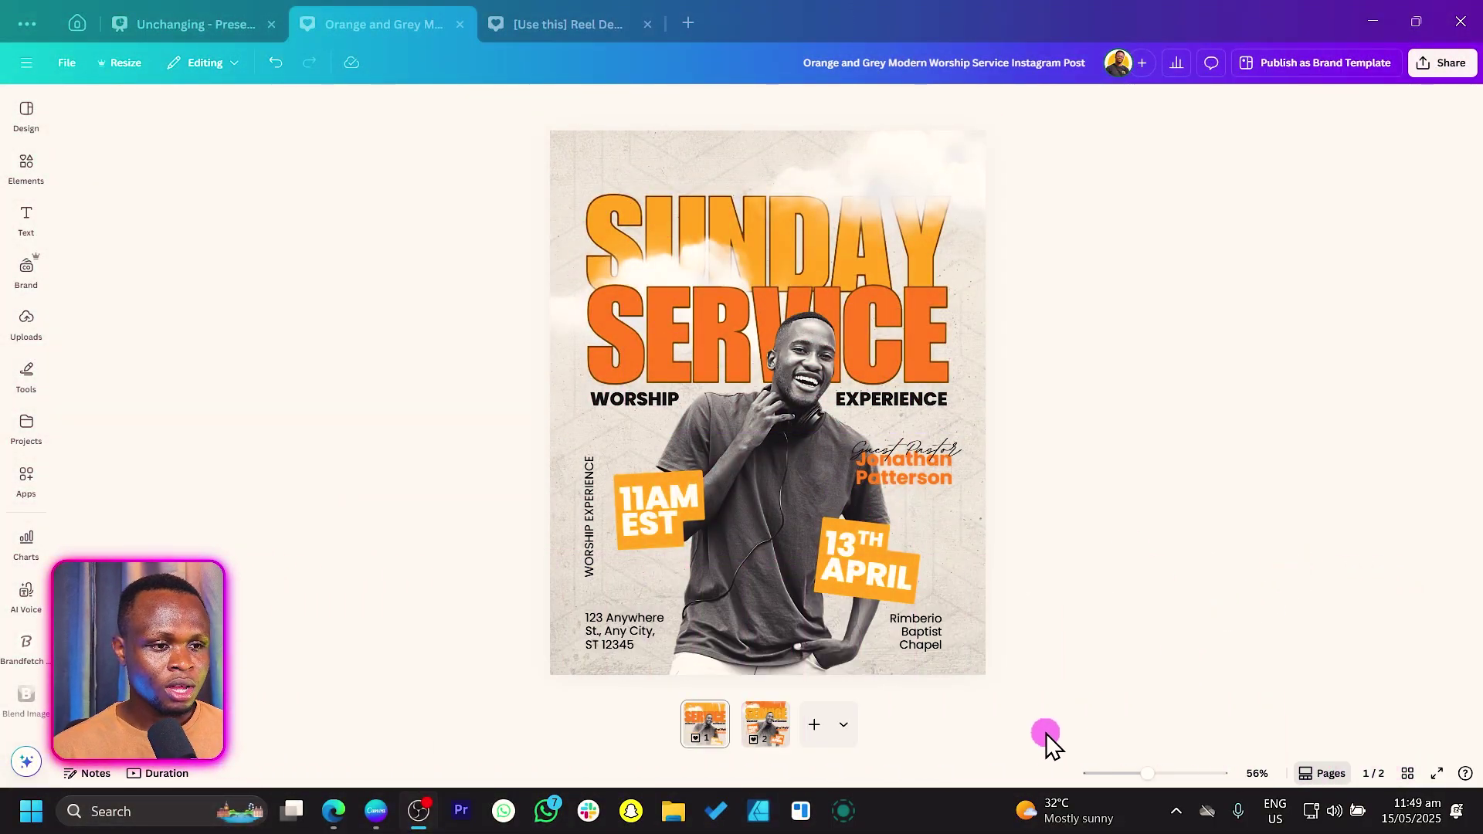
Step: Add a blank third page after the two existing worship poster pages
click(819, 735)
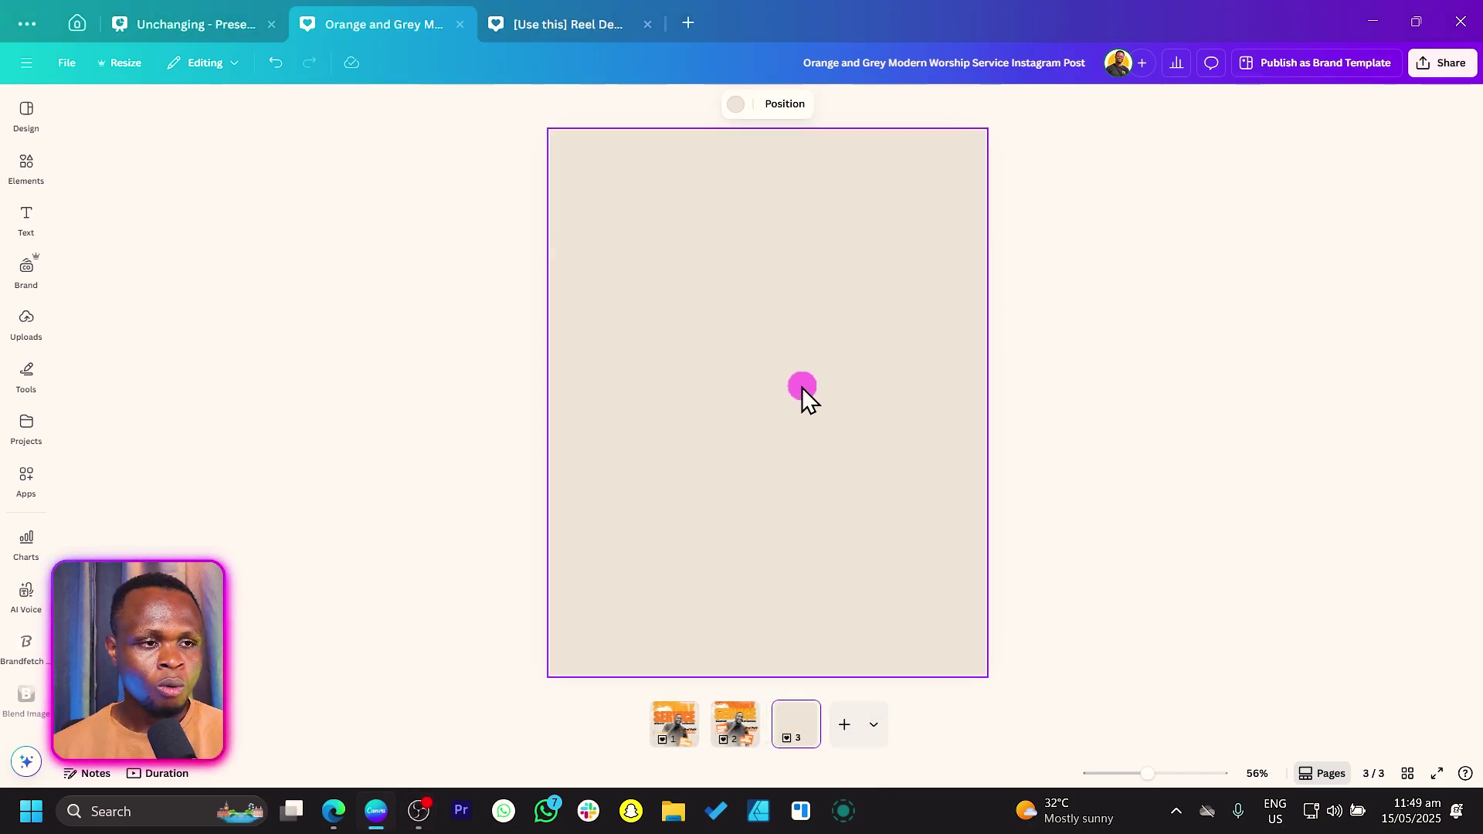
Step: Check the Instagram Post (4:5) dimensions under Create a design > Social media
click(802, 387)
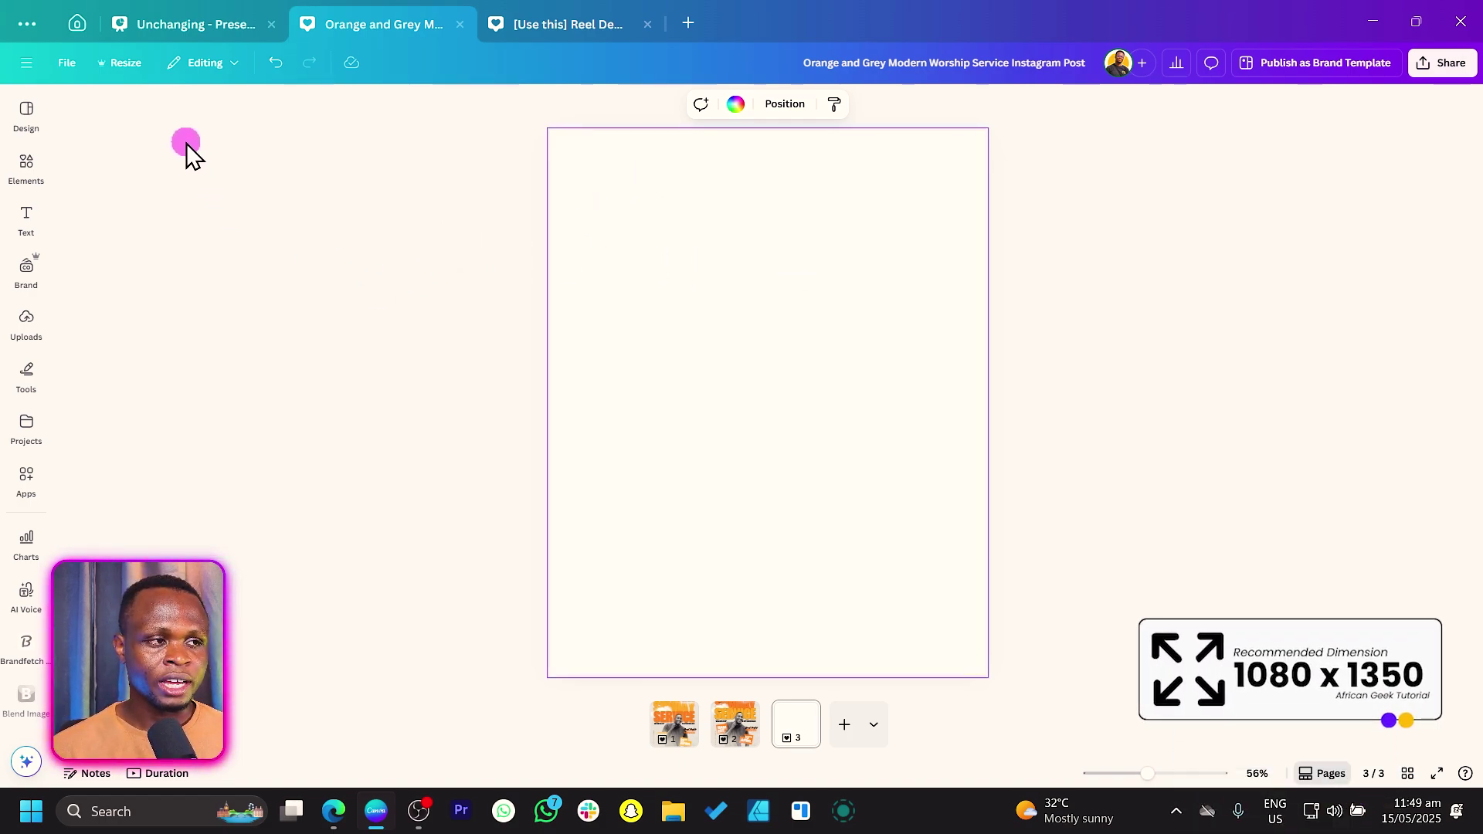
click(77, 25)
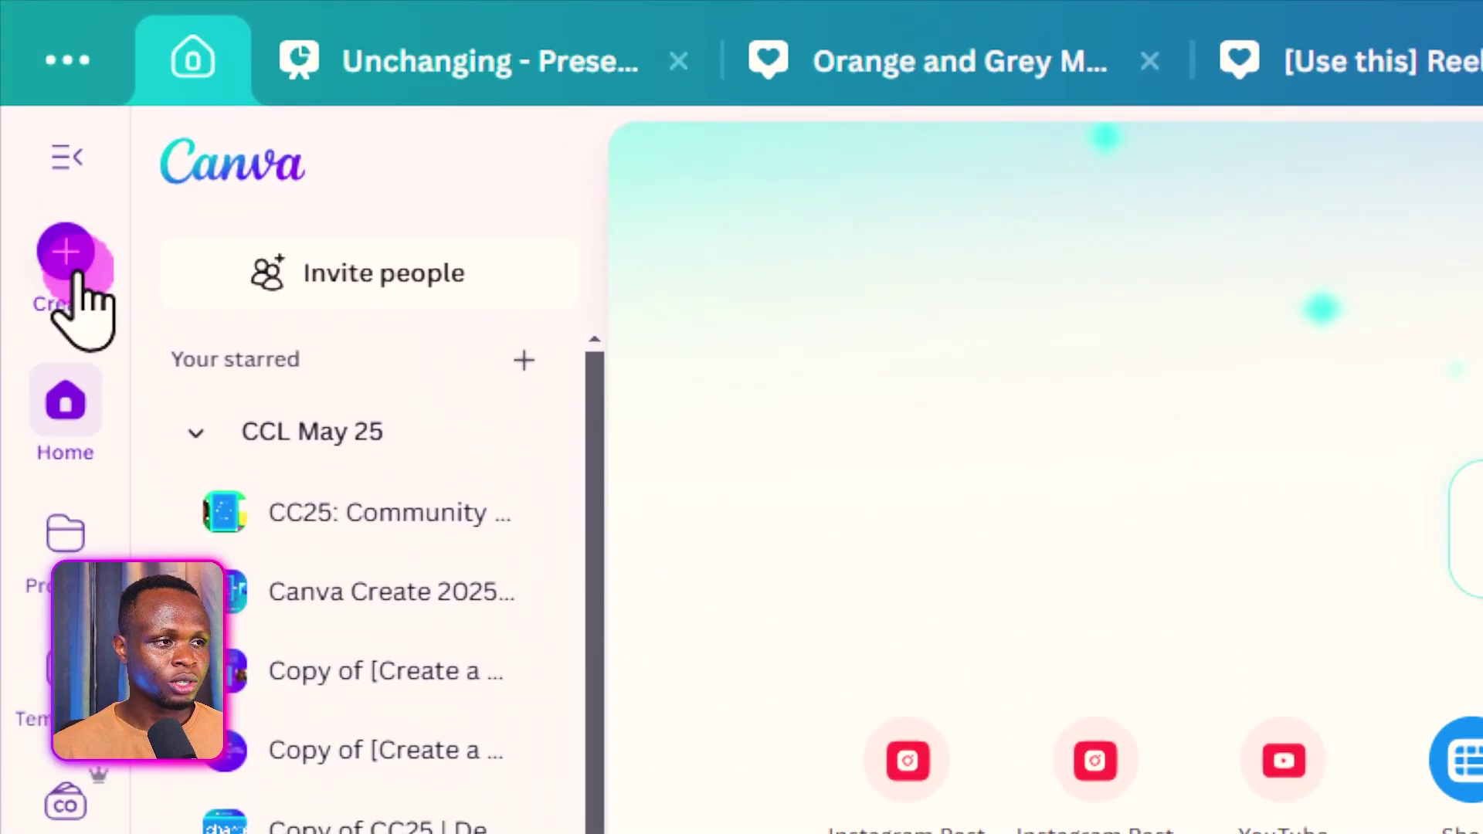
click(82, 263)
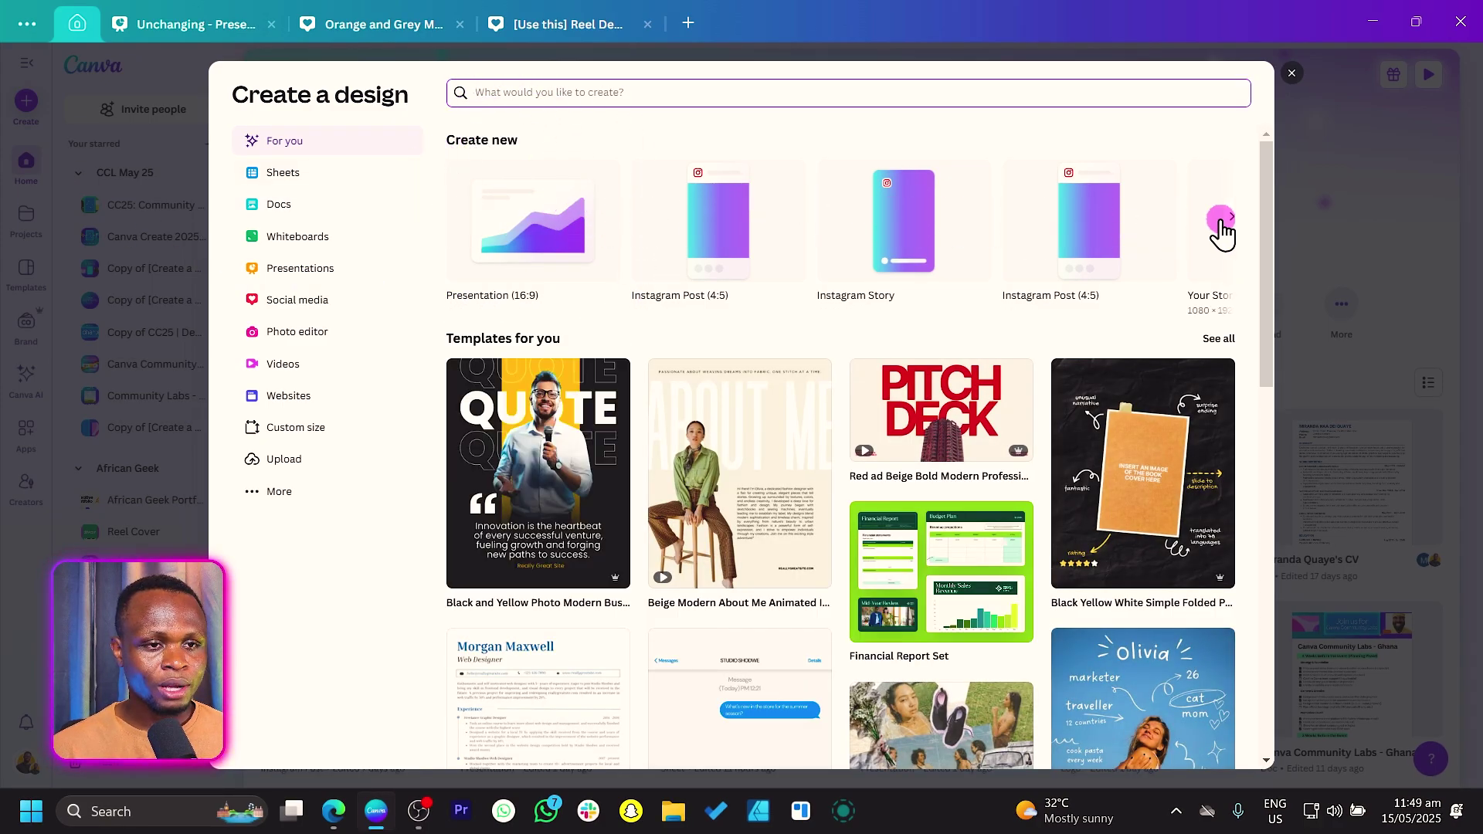
click(311, 301)
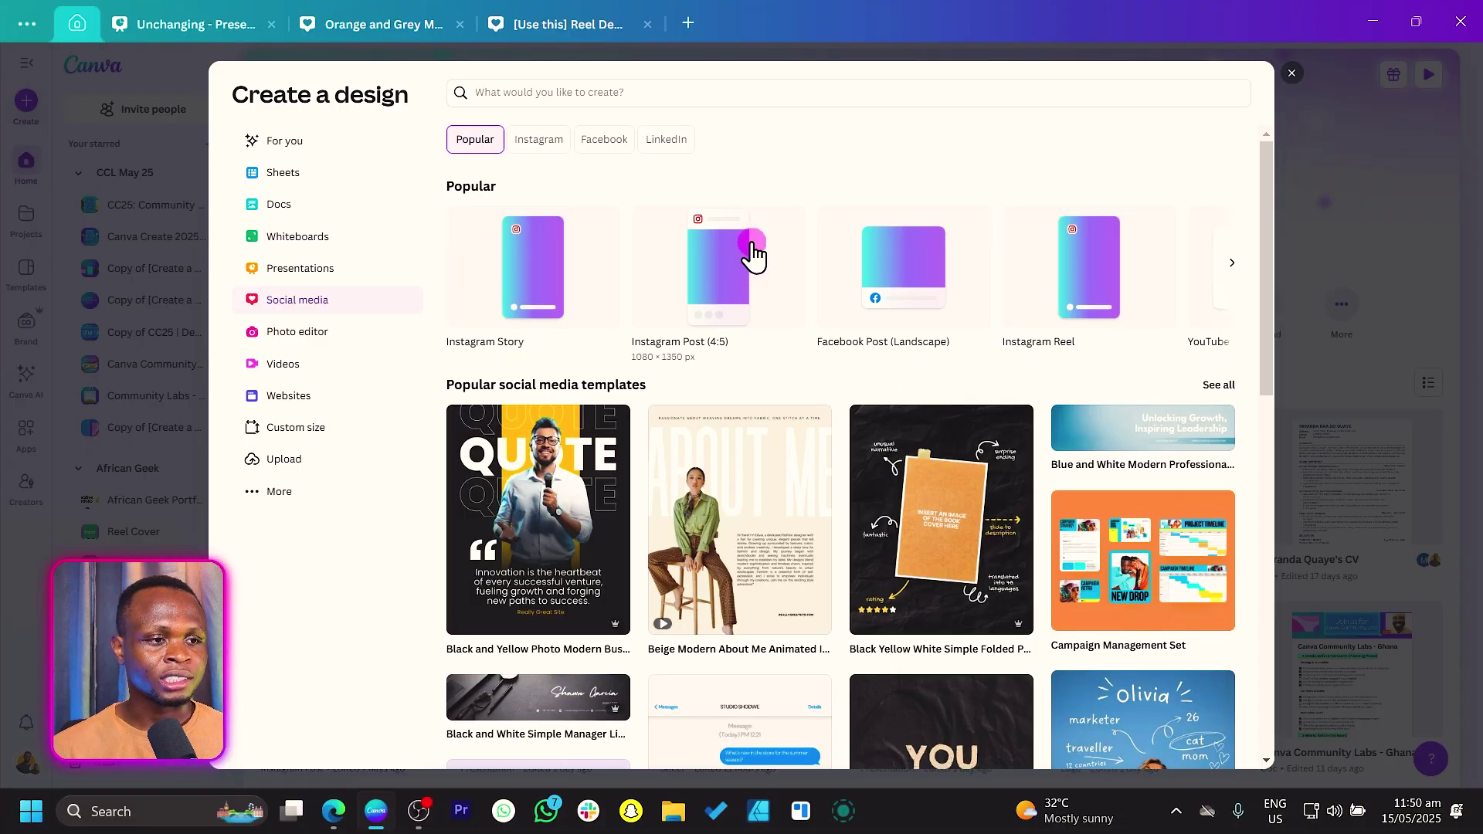
click(727, 311)
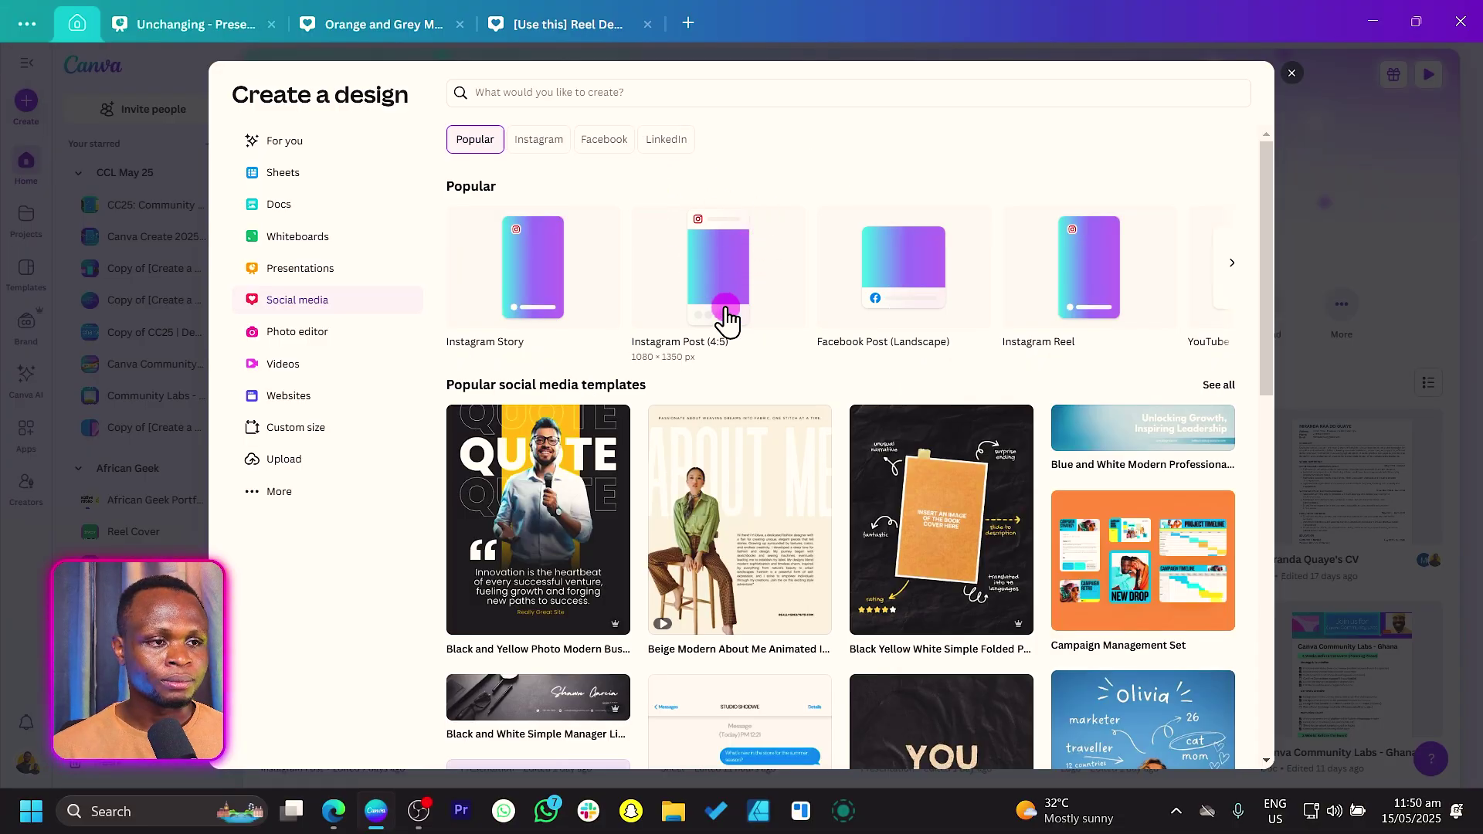
Step: Return to the worship poster and select the third page's background
click(560, 24)
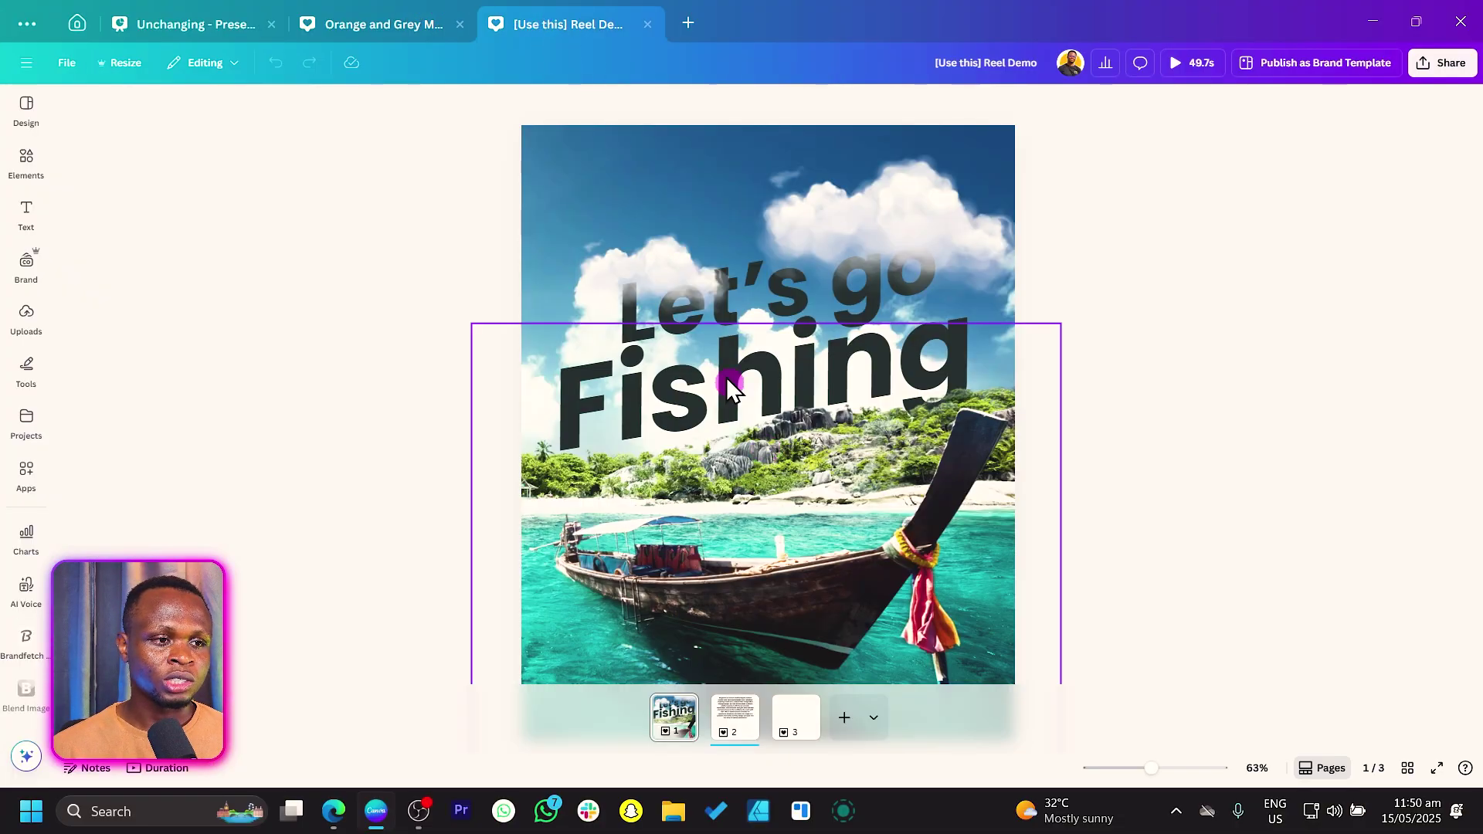
click(404, 39)
click(769, 533)
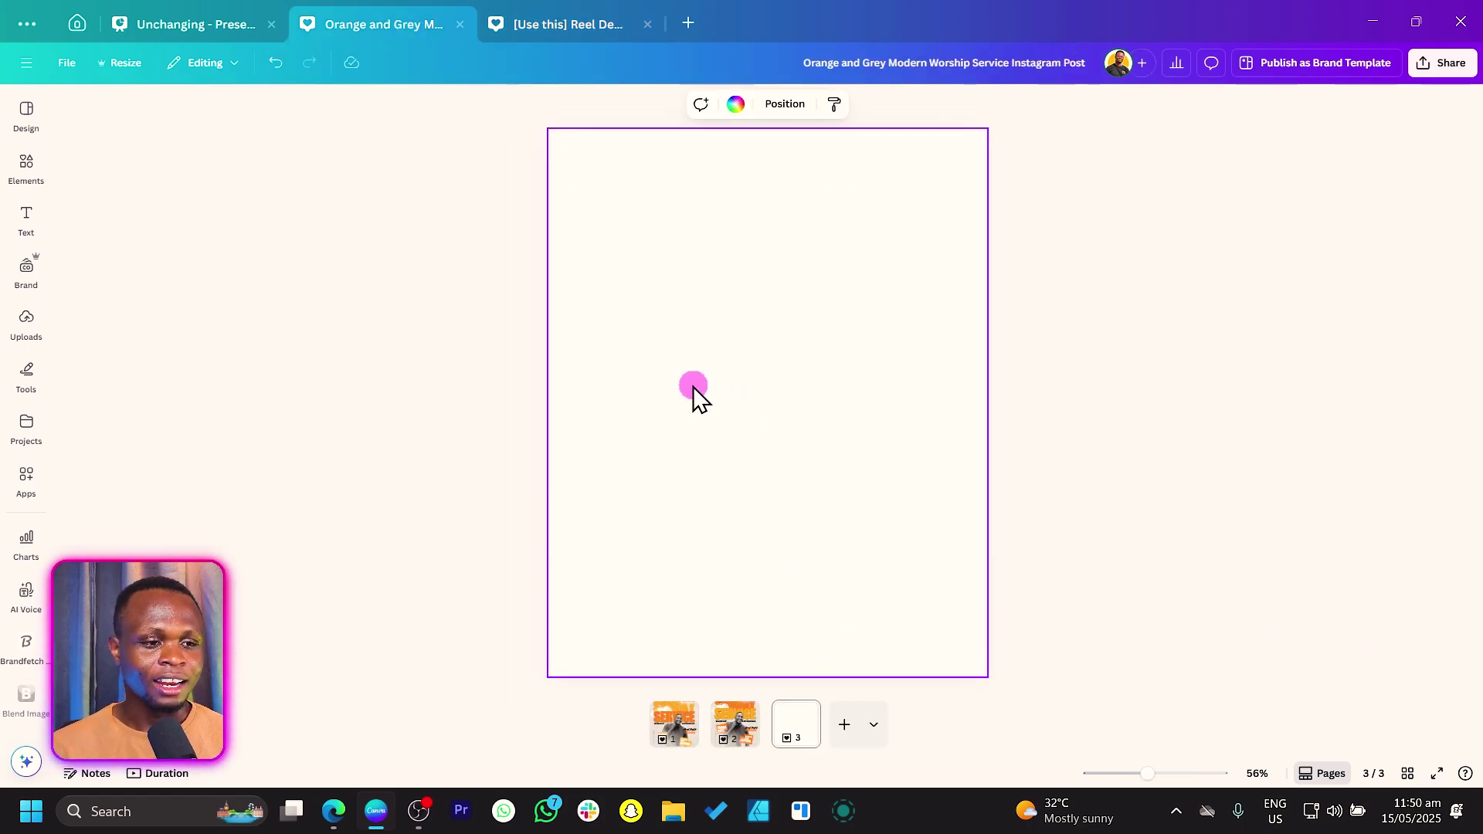
Step: Make the third page background light beige #d9d8d3
click(735, 104)
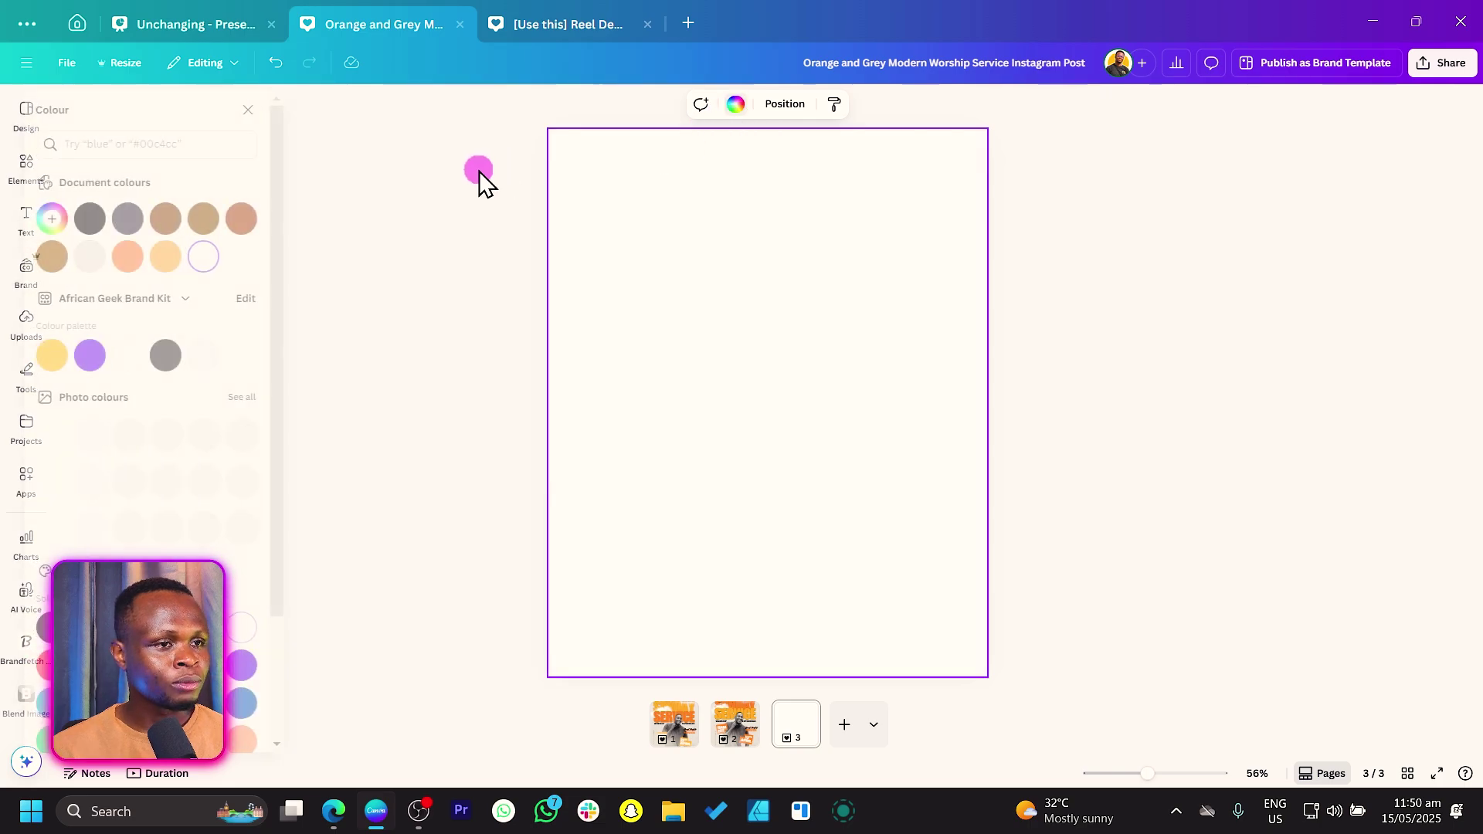
click(119, 263)
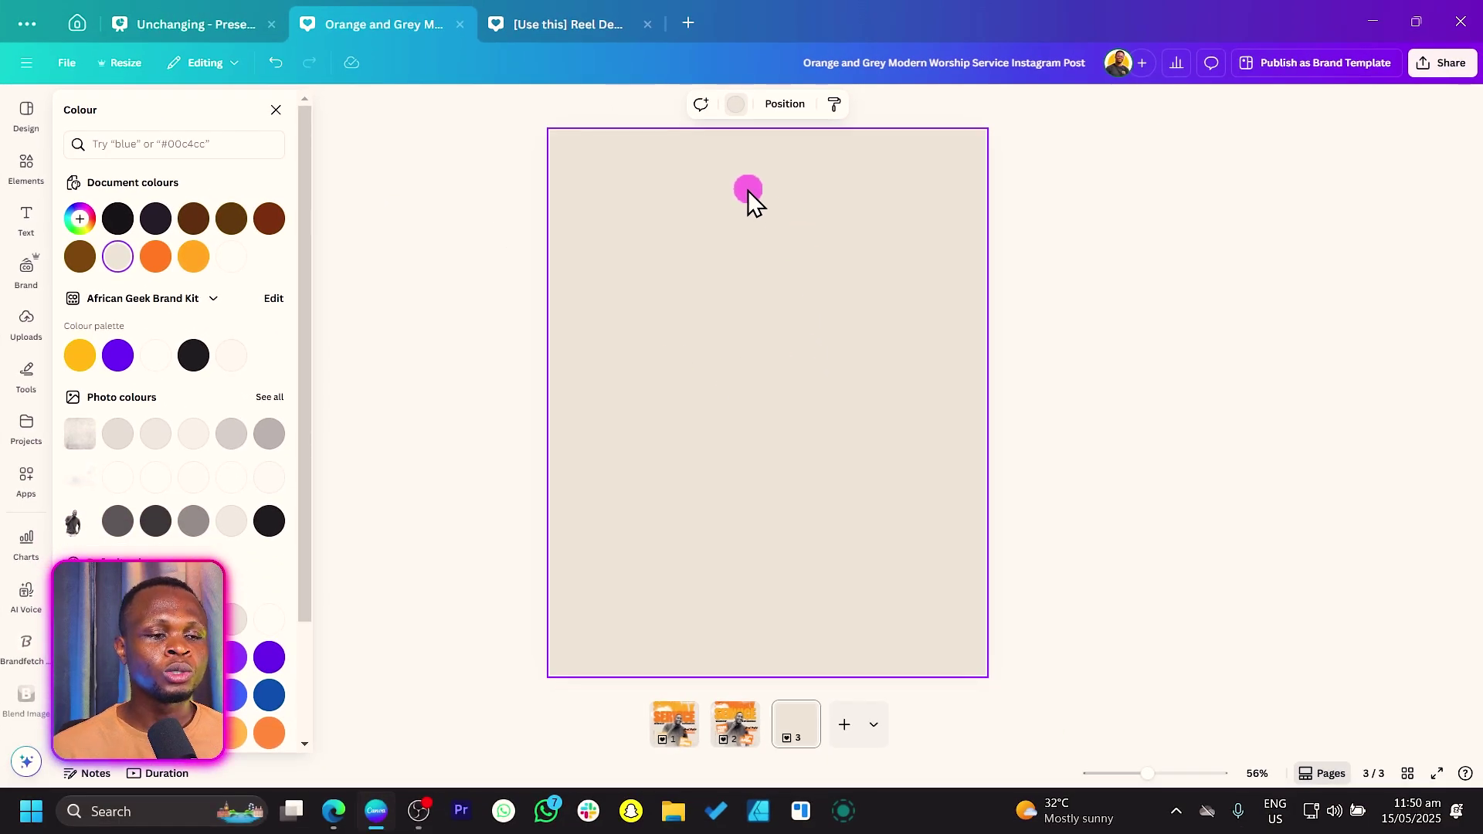
click(28, 161)
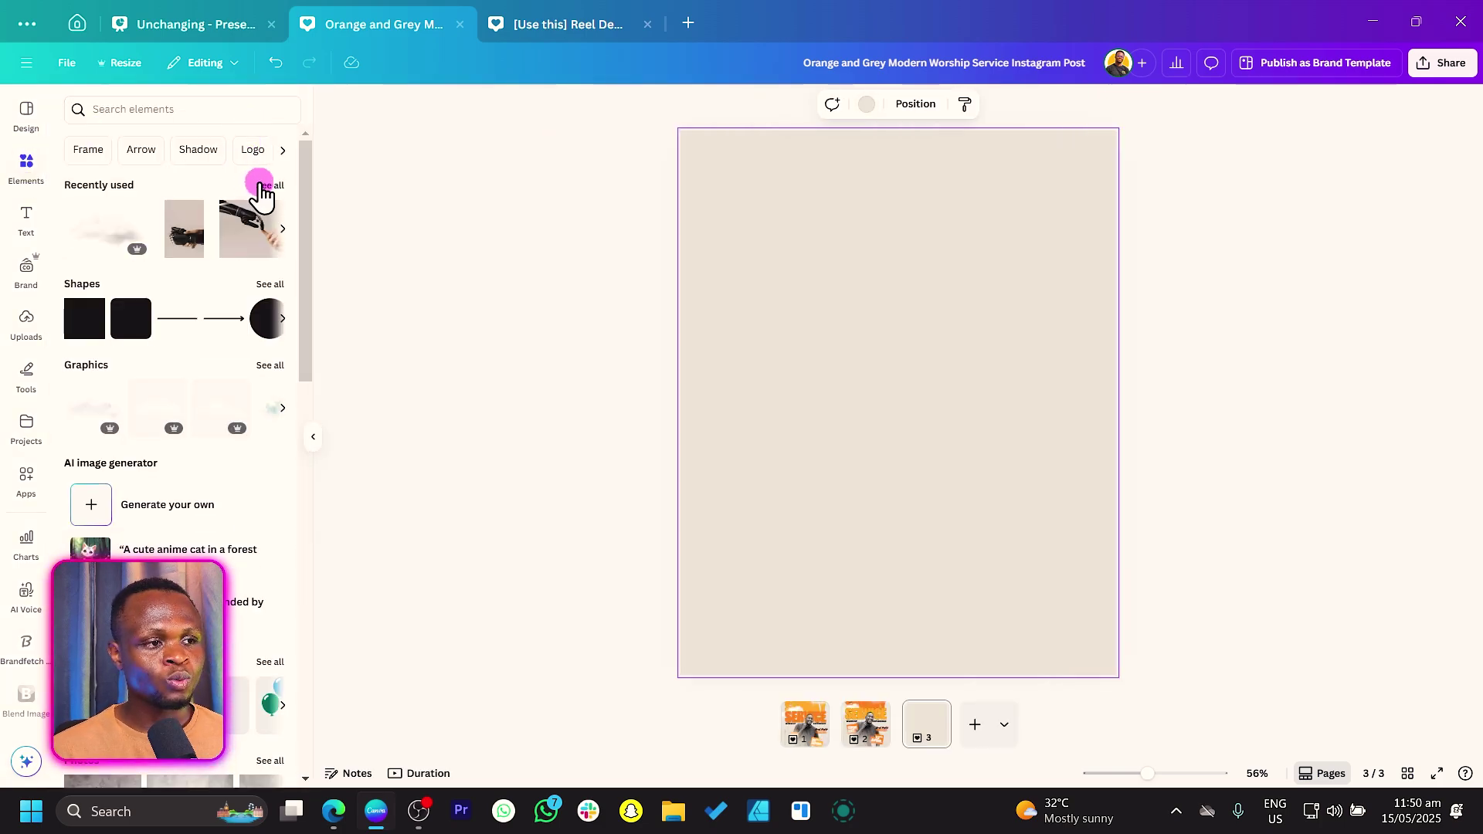
Step: Add the Geometric Pattern from recently used elements and stretch it over the whole page
click(267, 185)
scroll(39, 397, down, 5)
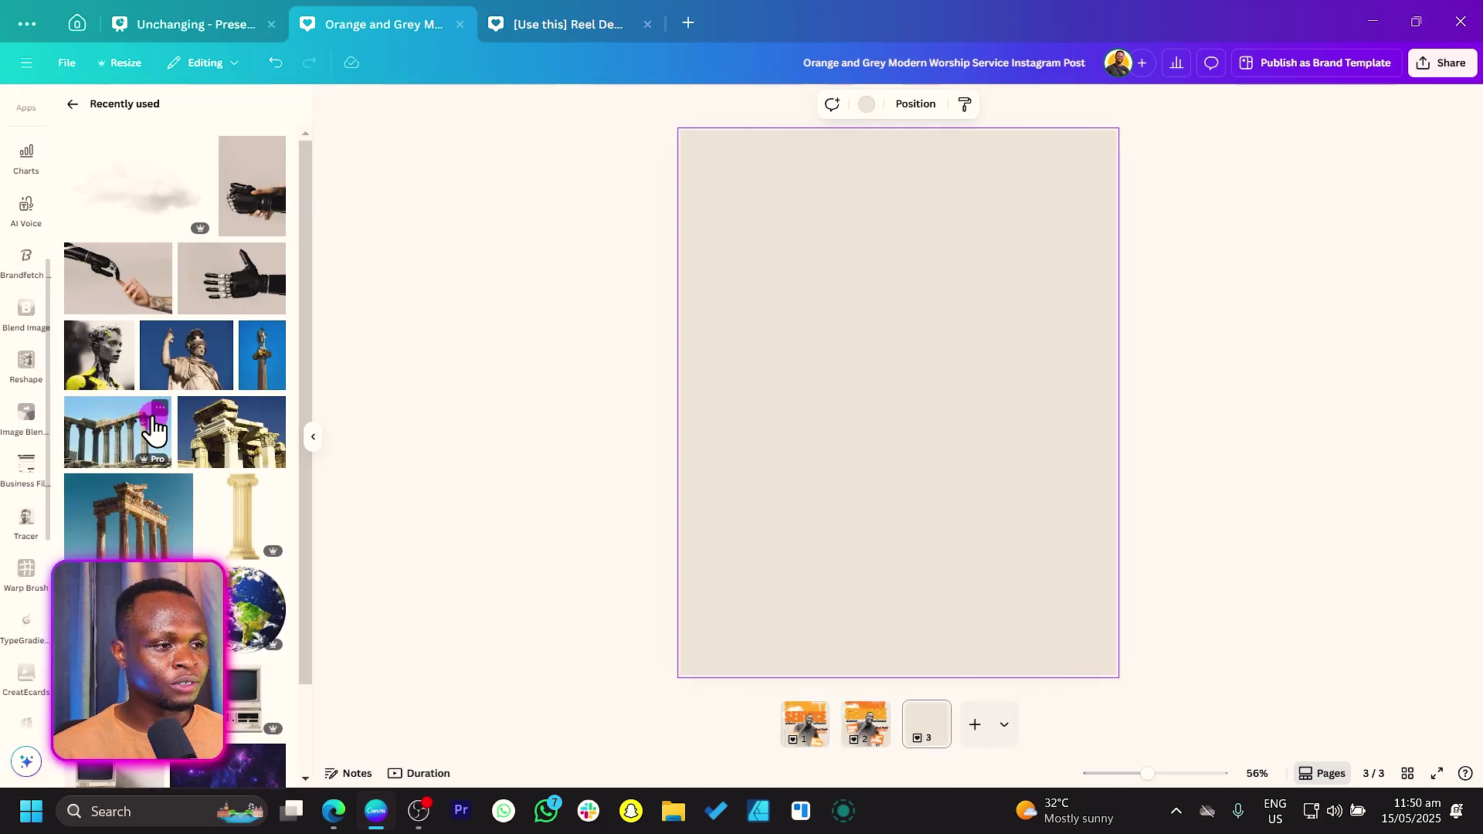
scroll(166, 425, down, 15)
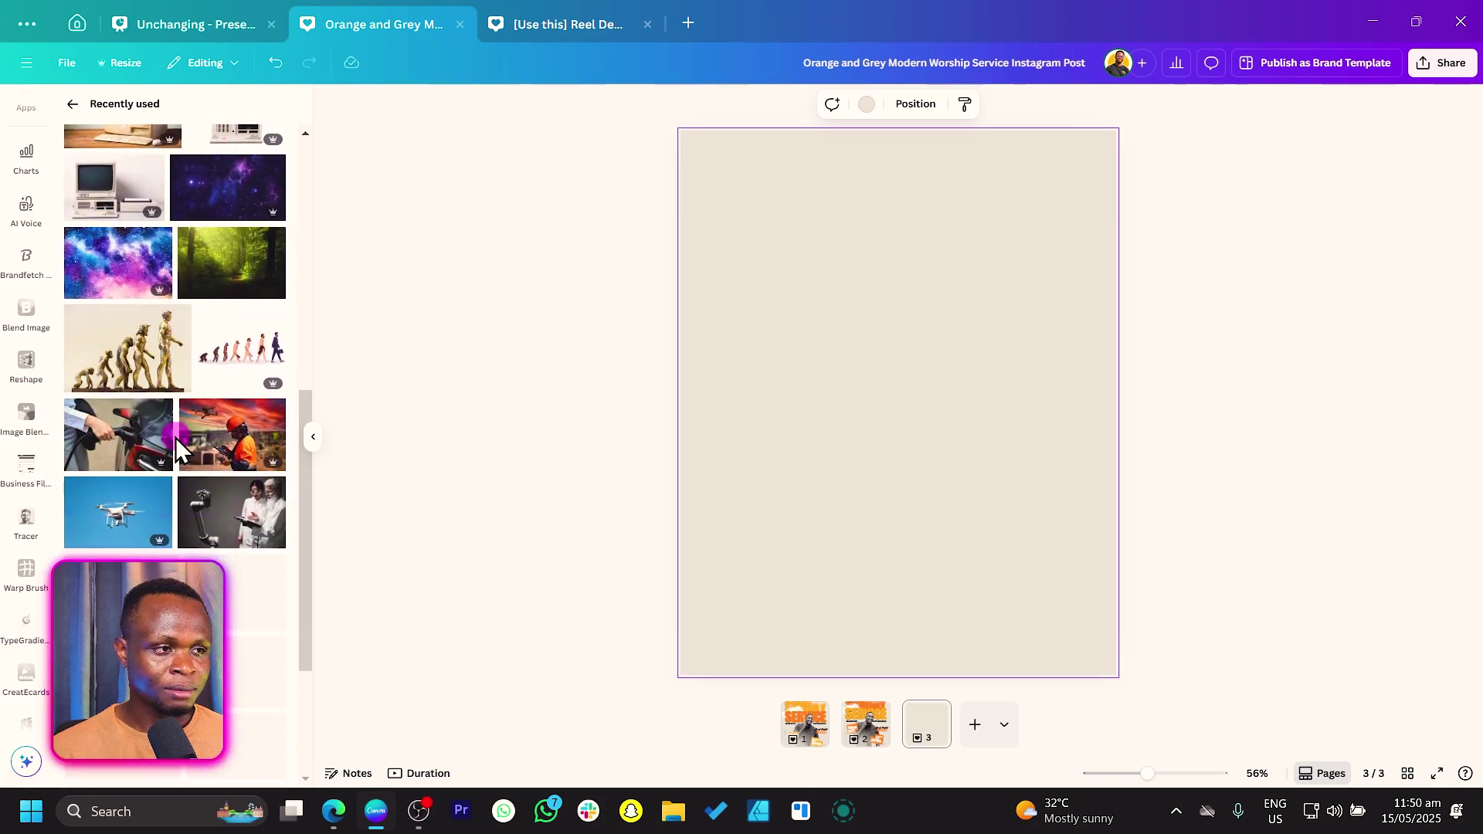
scroll(183, 417, down, 5)
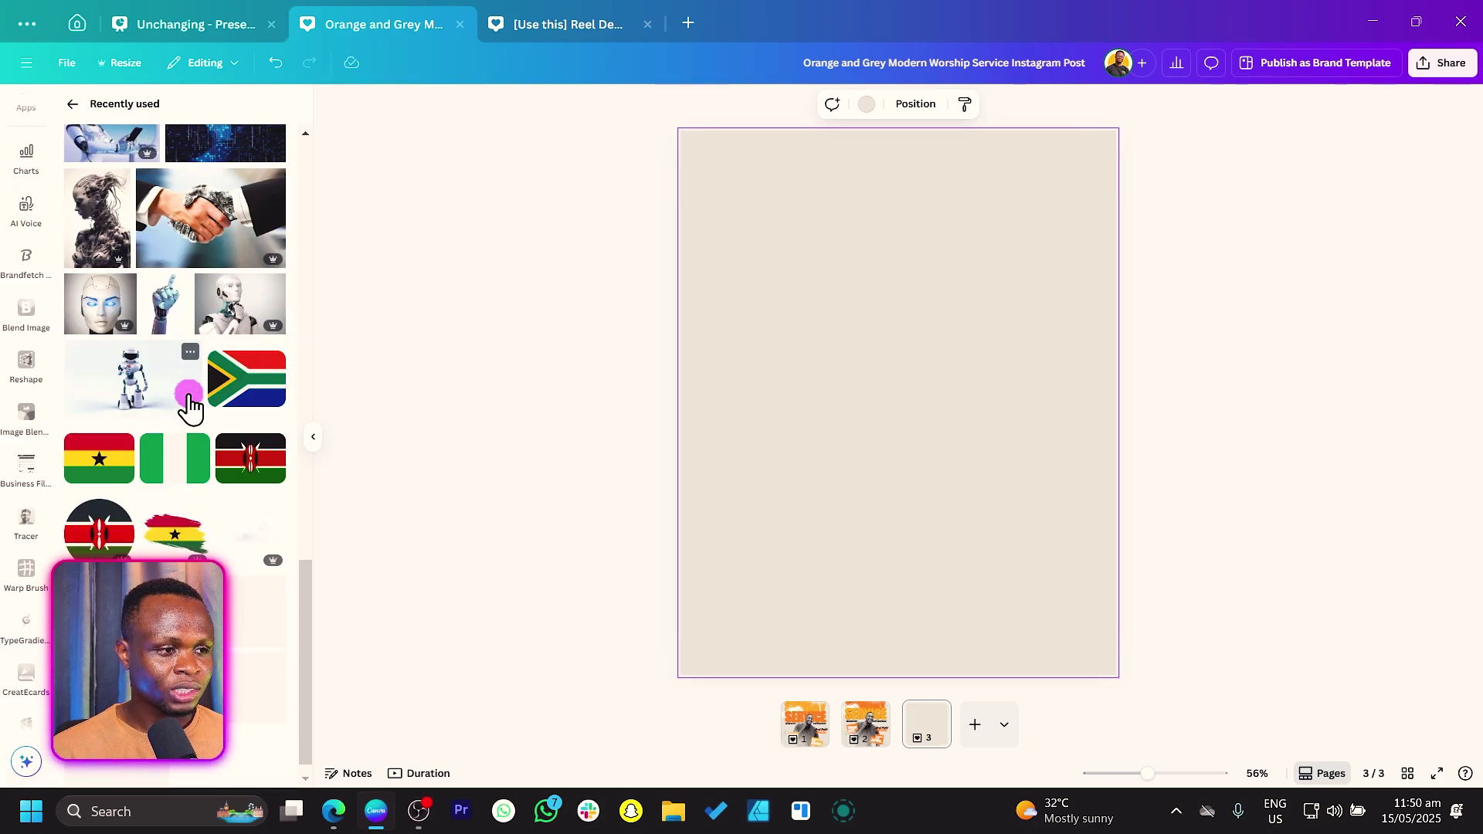
scroll(188, 402, down, 5)
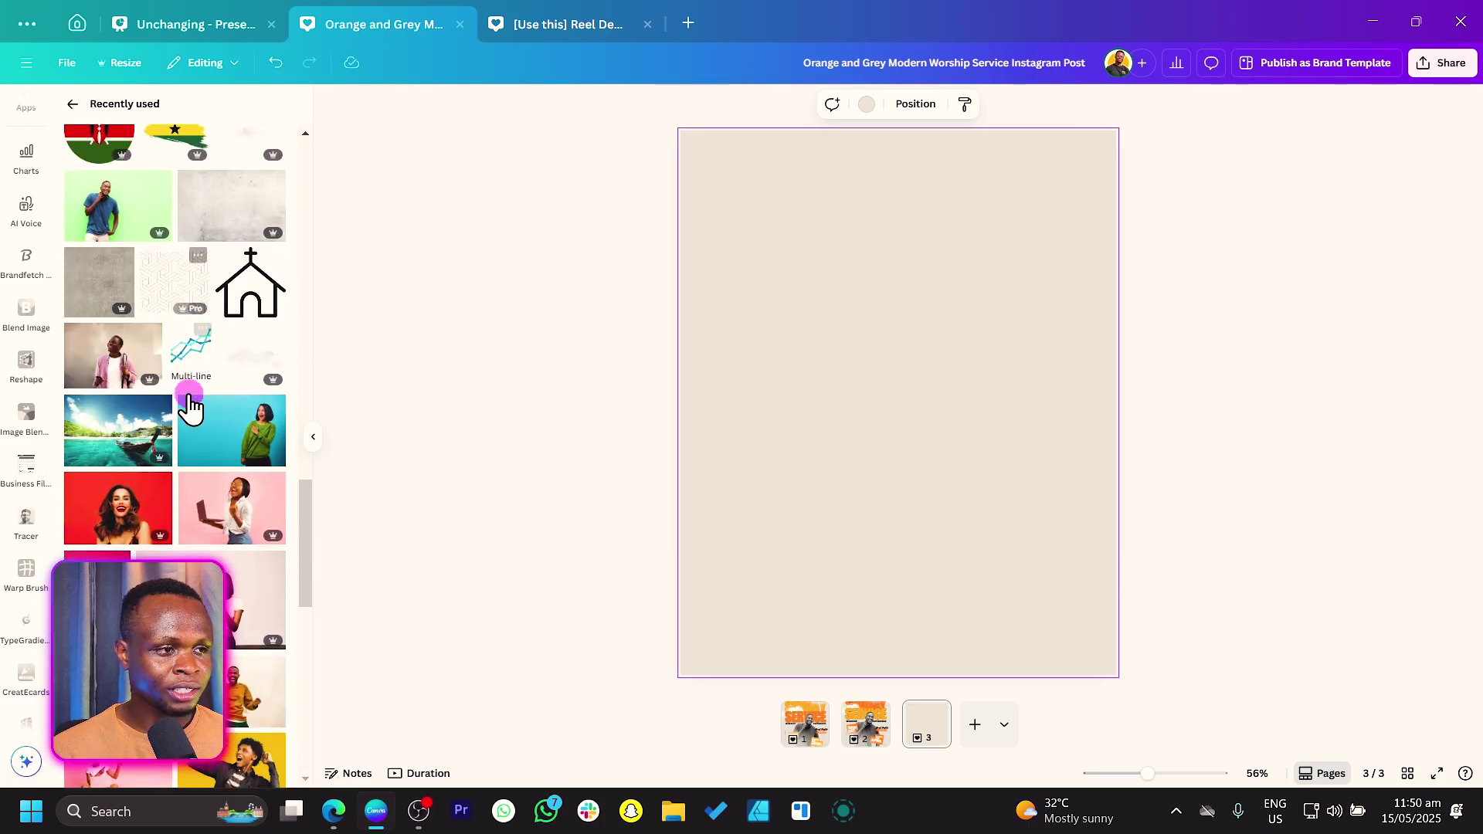
mouse_move(178, 282)
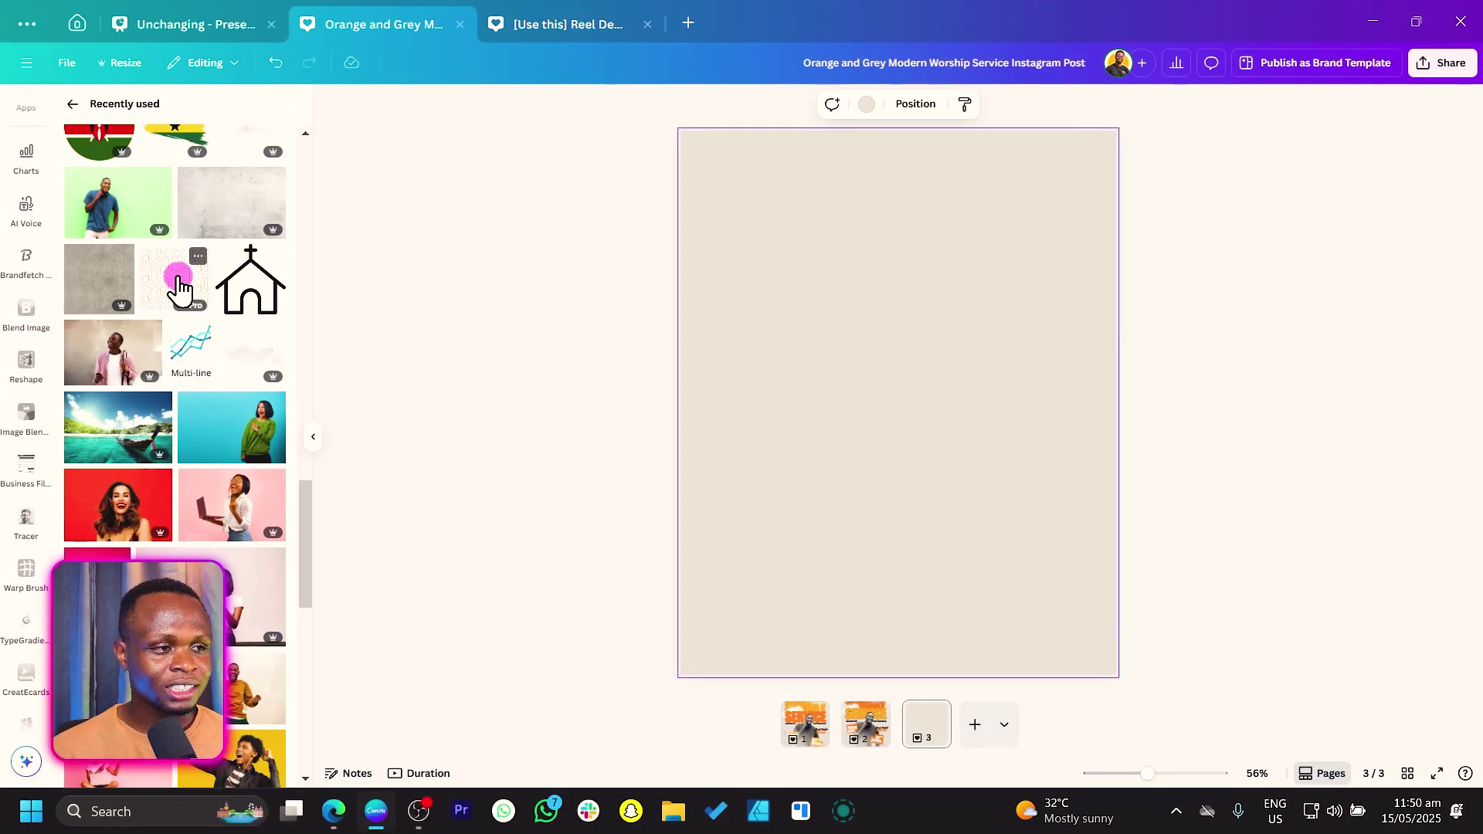
click(179, 284)
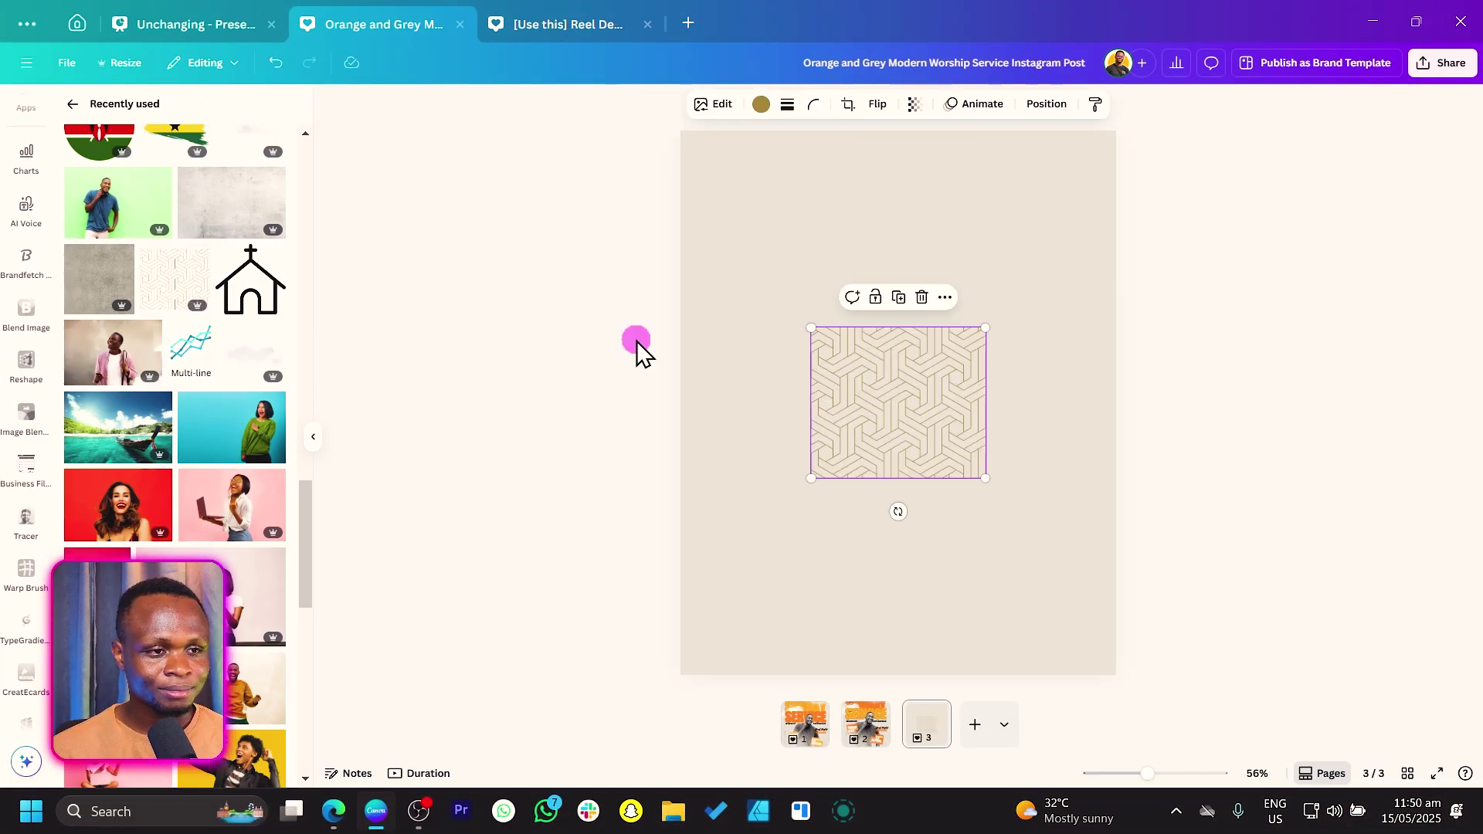
drag(810, 326, 569, 125)
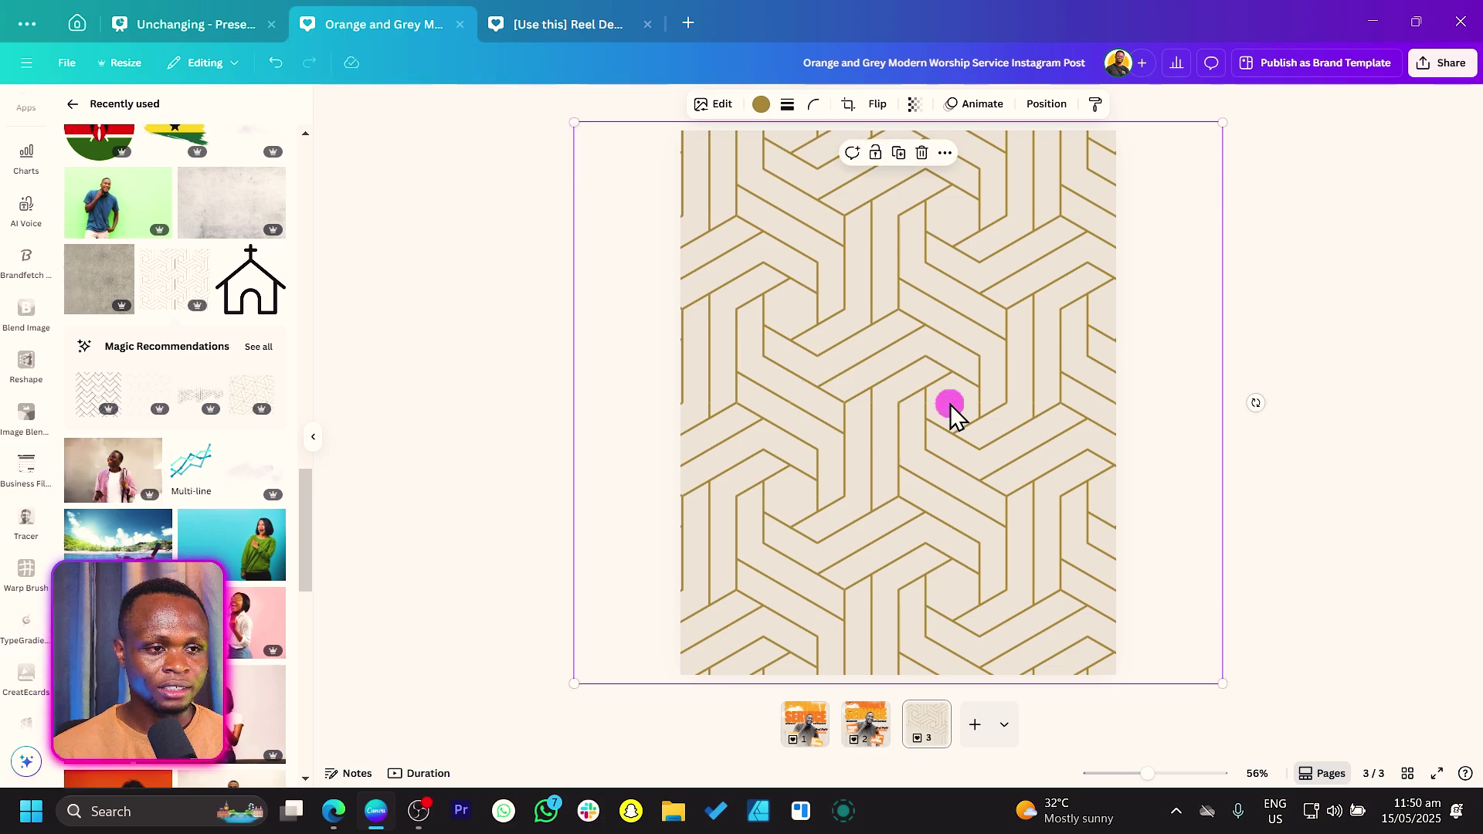
Step: Recolour the pattern lines black and set their transparency to 8
click(763, 105)
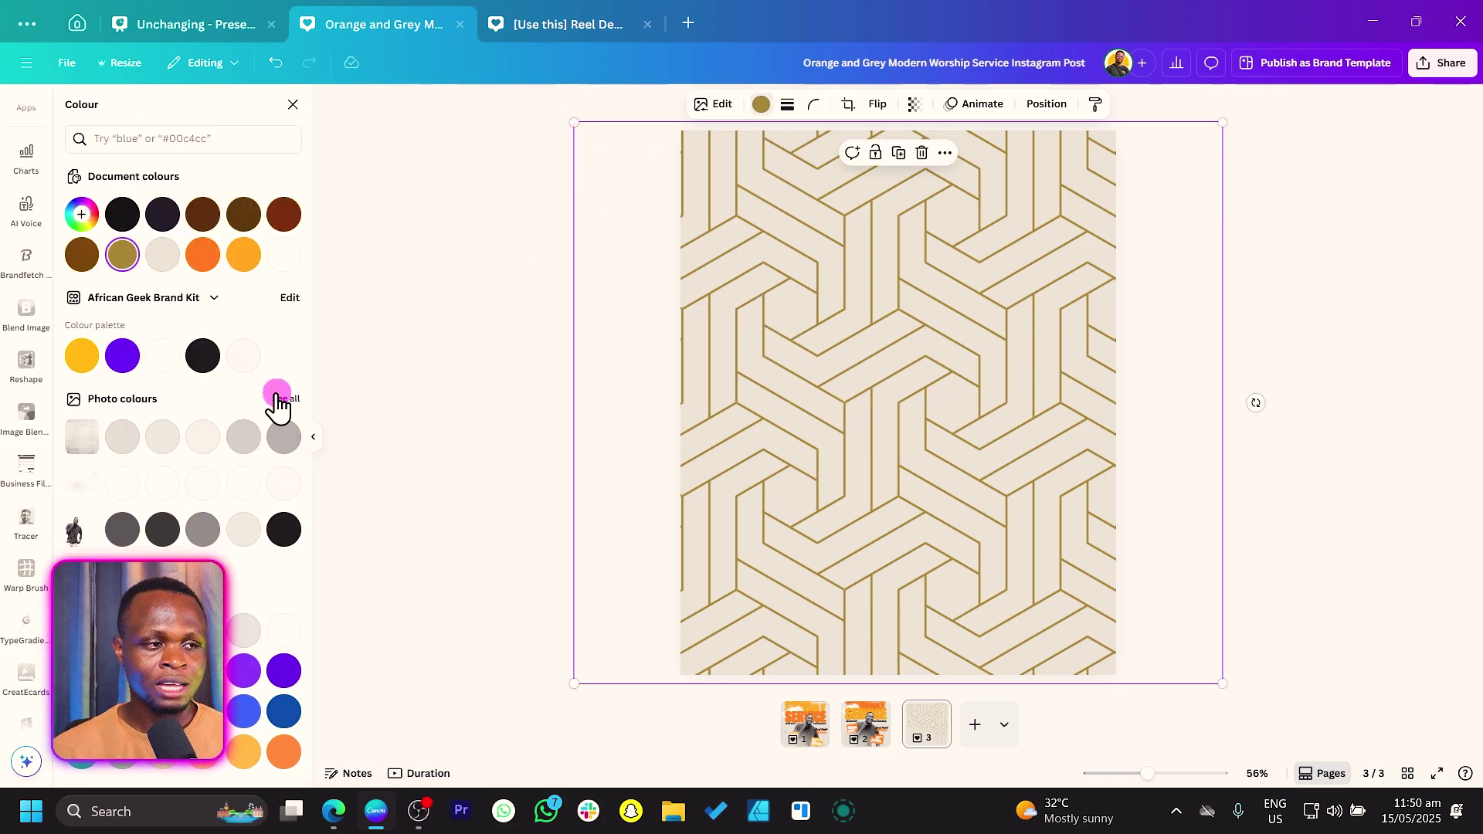
click(202, 356)
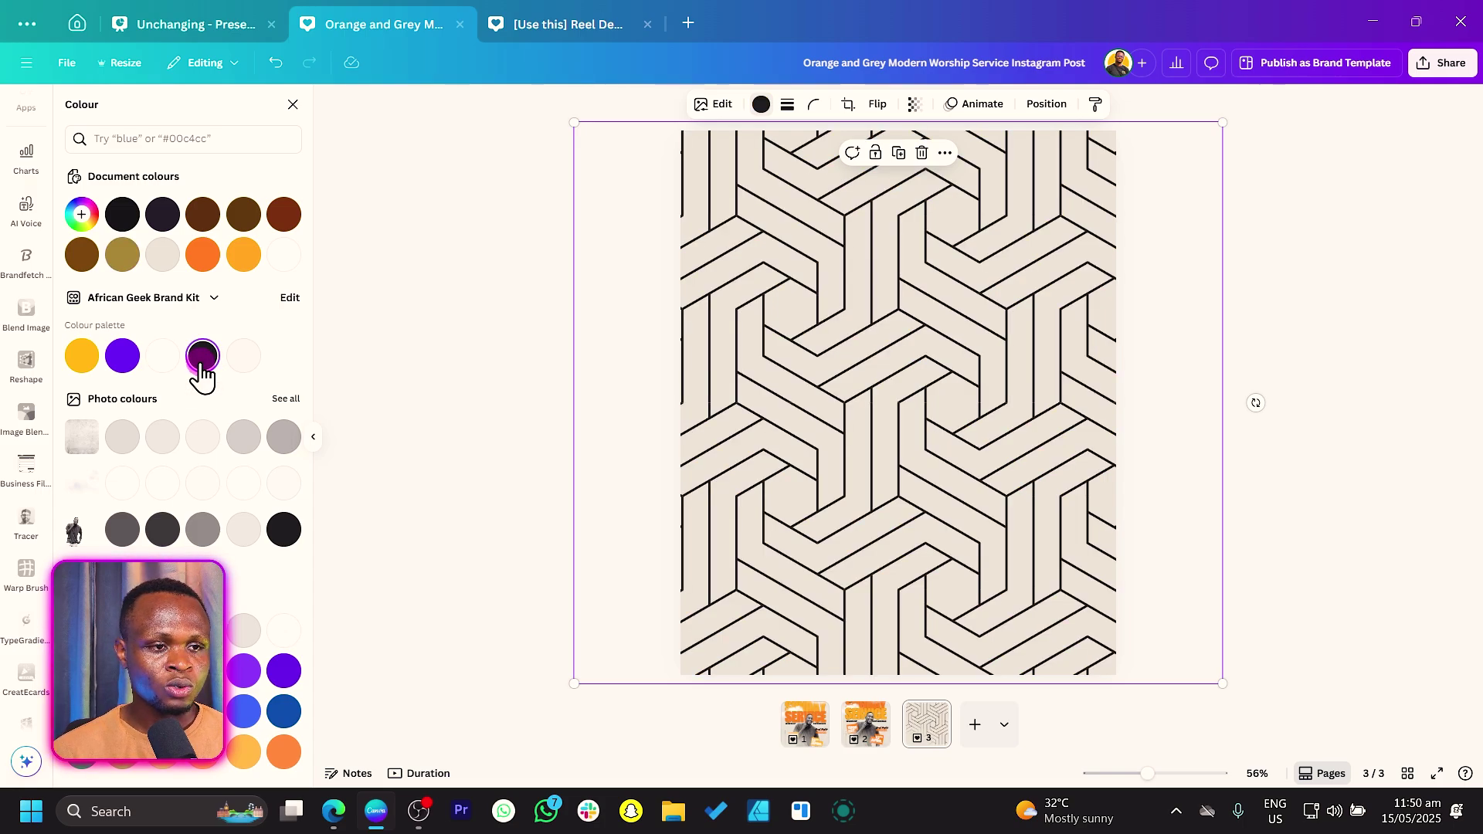
click(919, 107)
drag(950, 163, 857, 165)
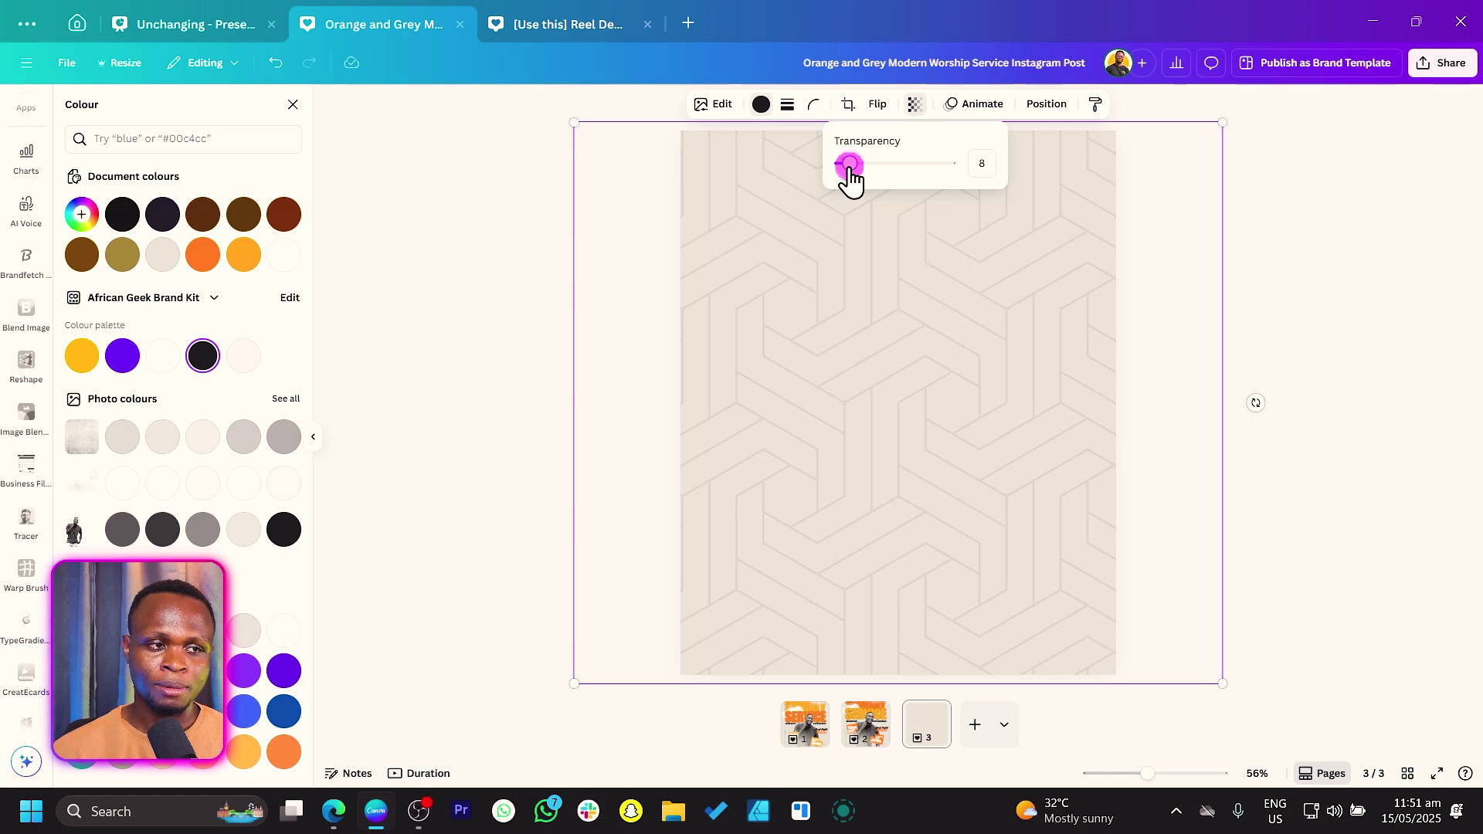
click(587, 355)
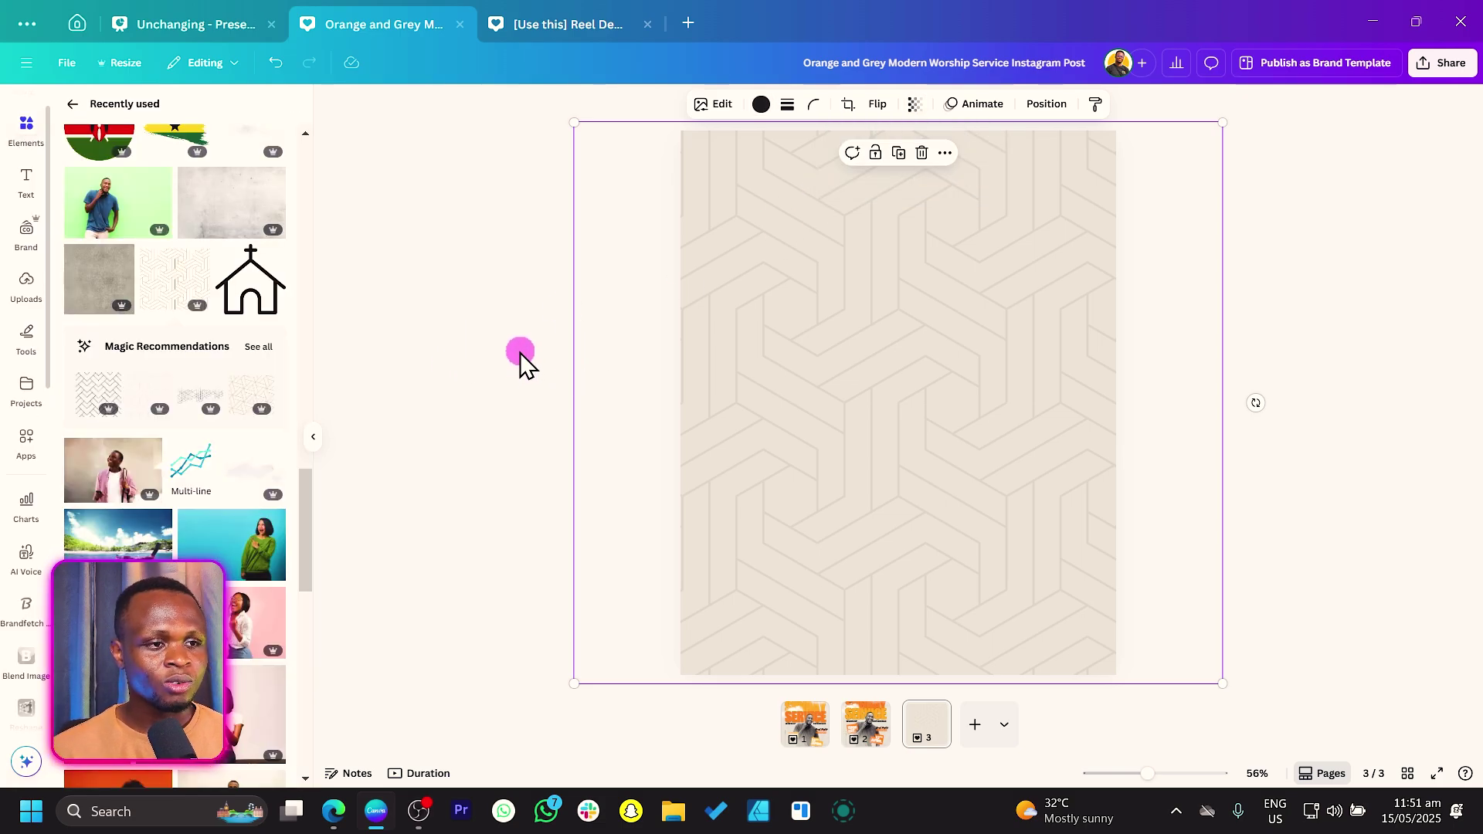
Step: Add an uppercase 'SUNDAY' heading in Impact at size 238 near the top
click(521, 354)
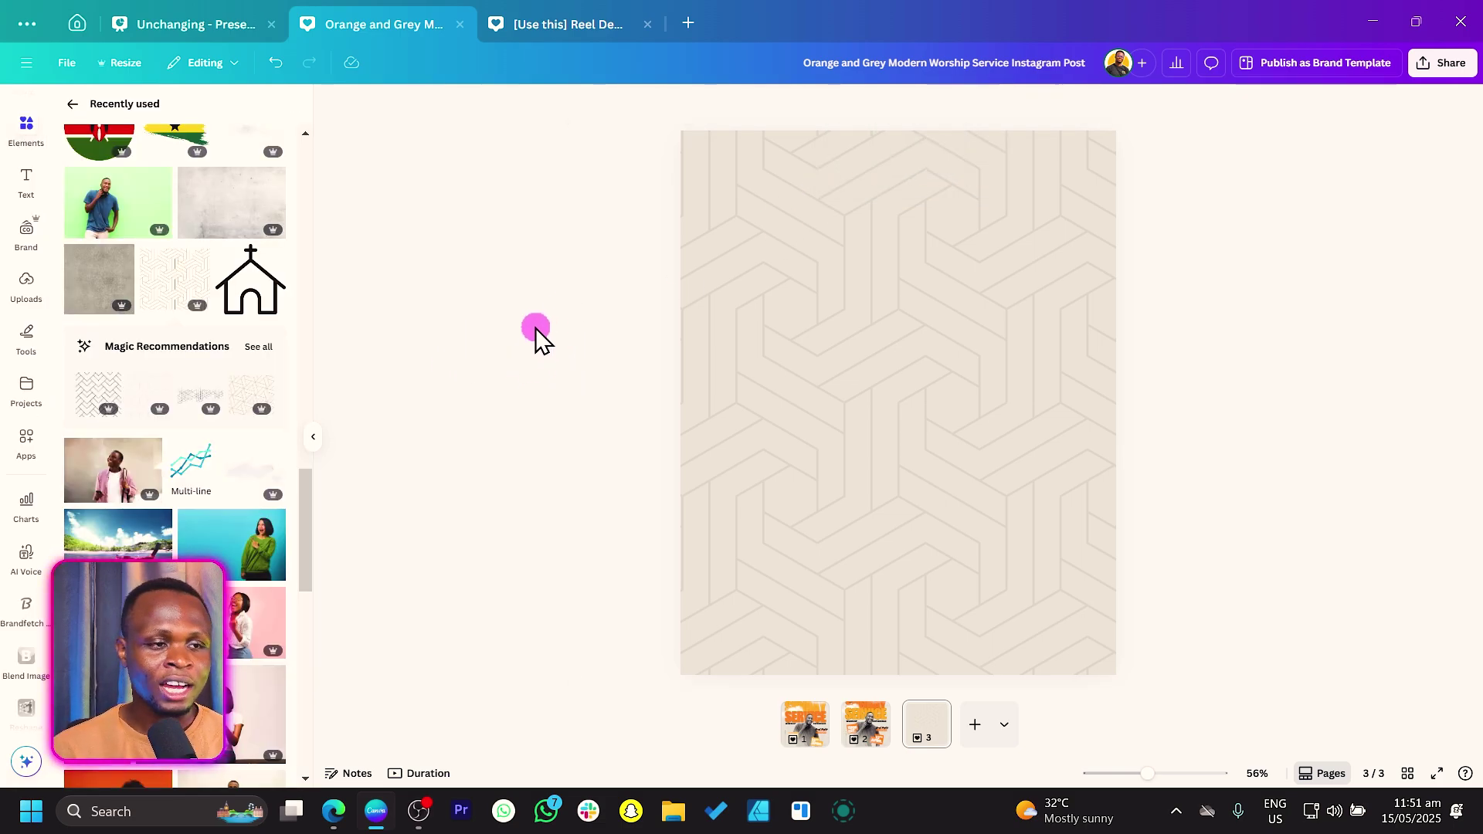
key(t)
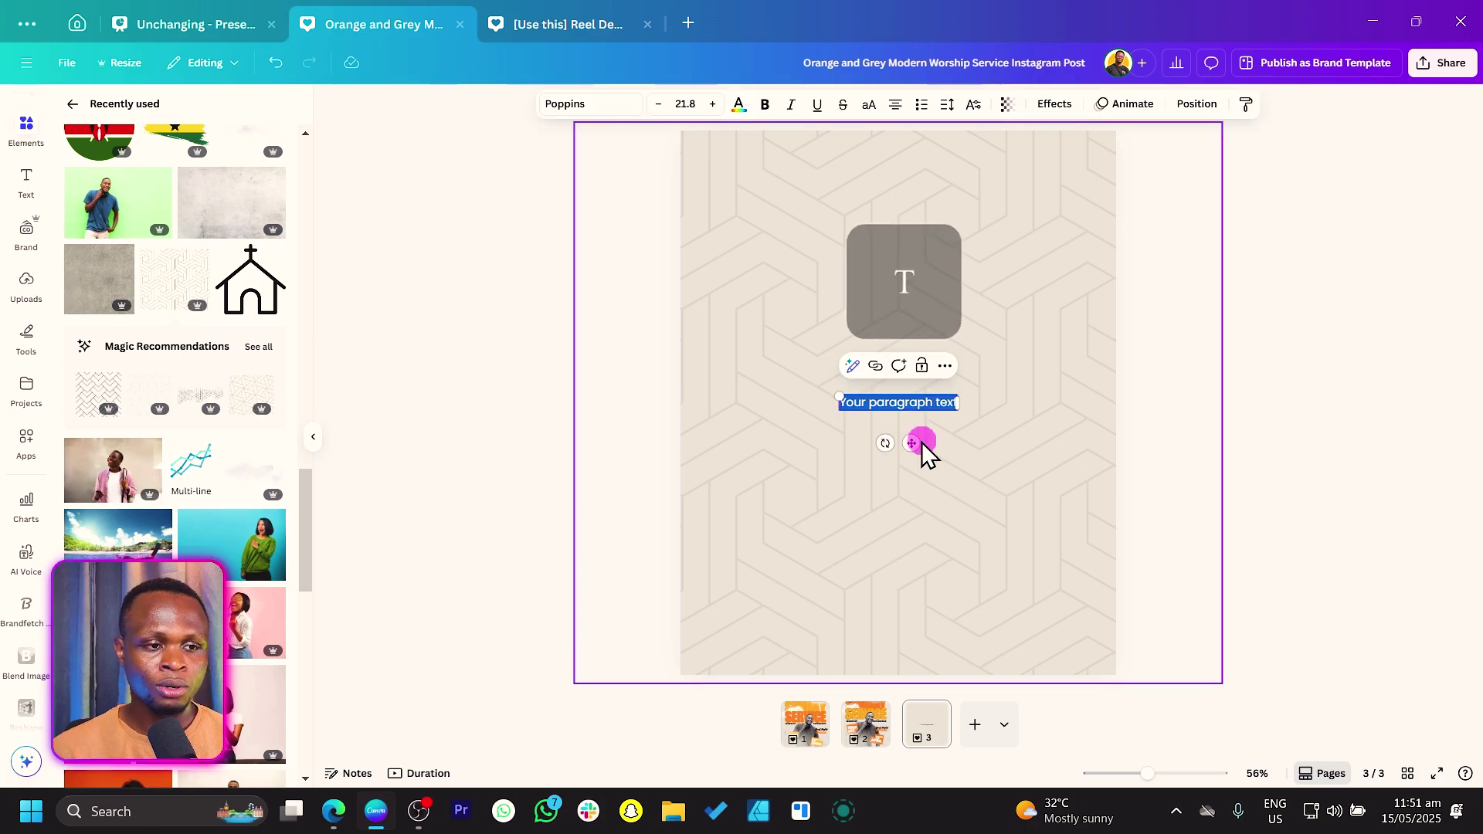
drag(913, 443, 883, 231)
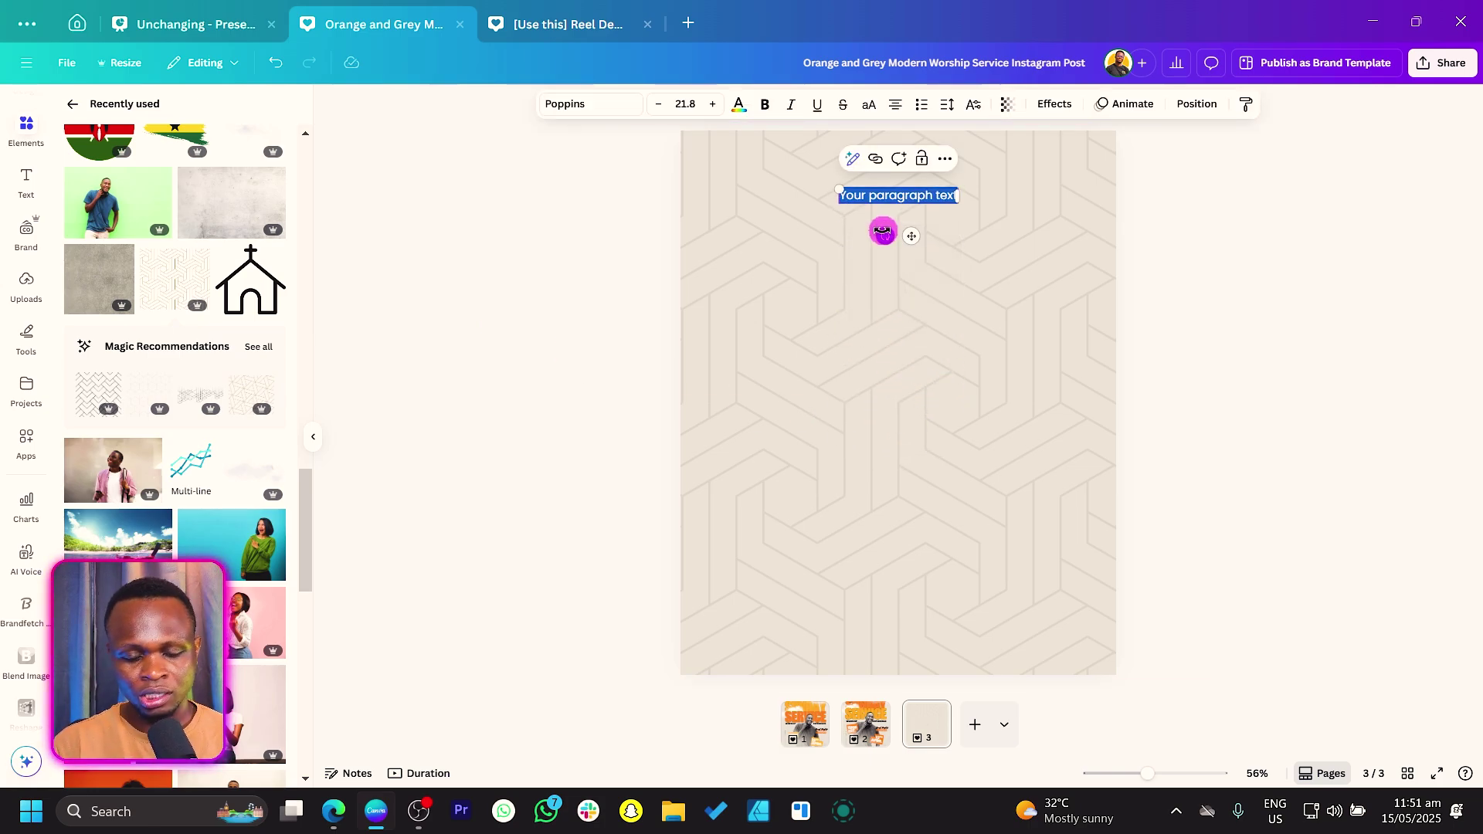
text(sunda)
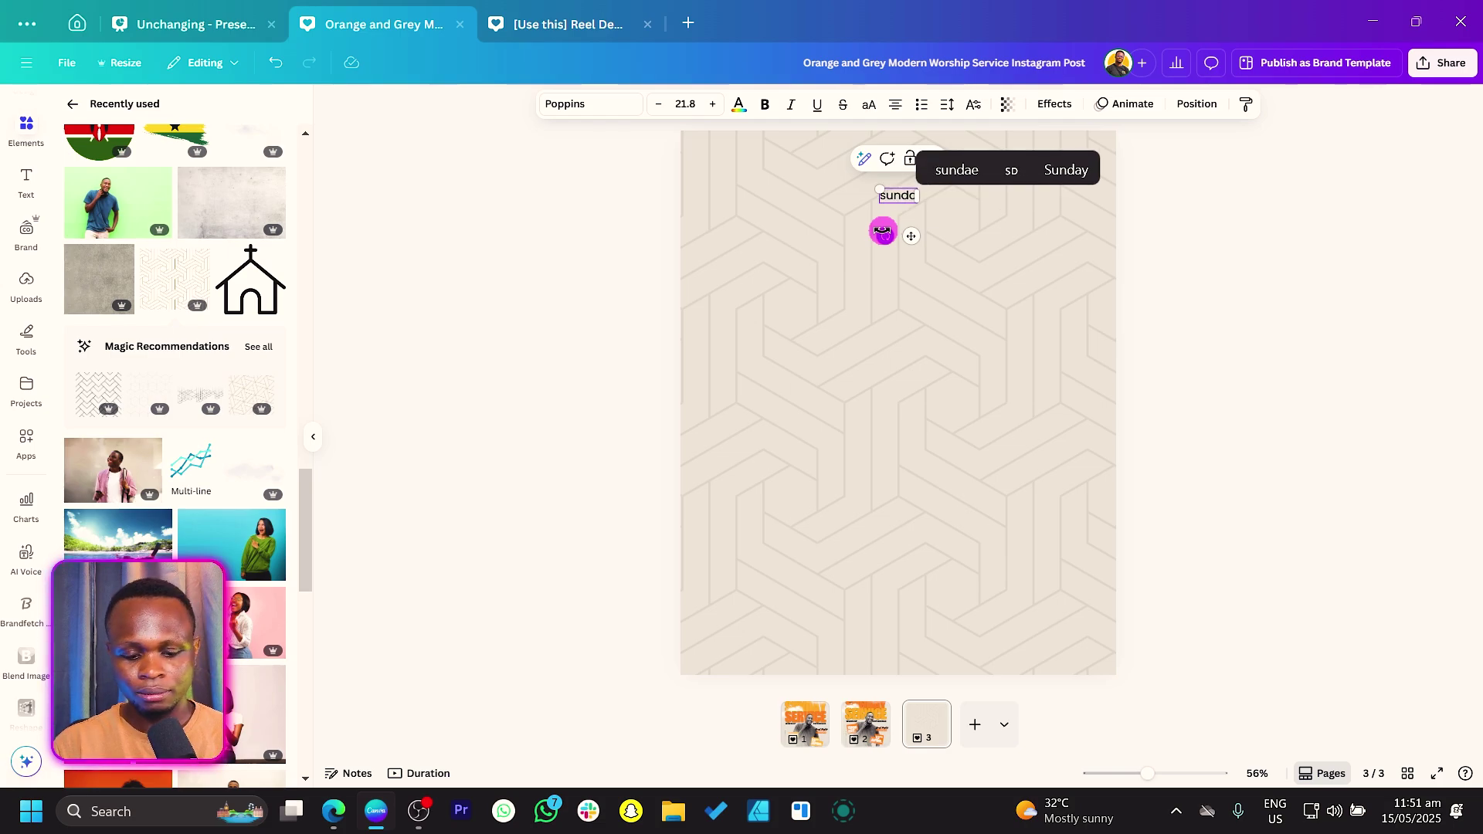
text(y)
drag(880, 189, 776, 177)
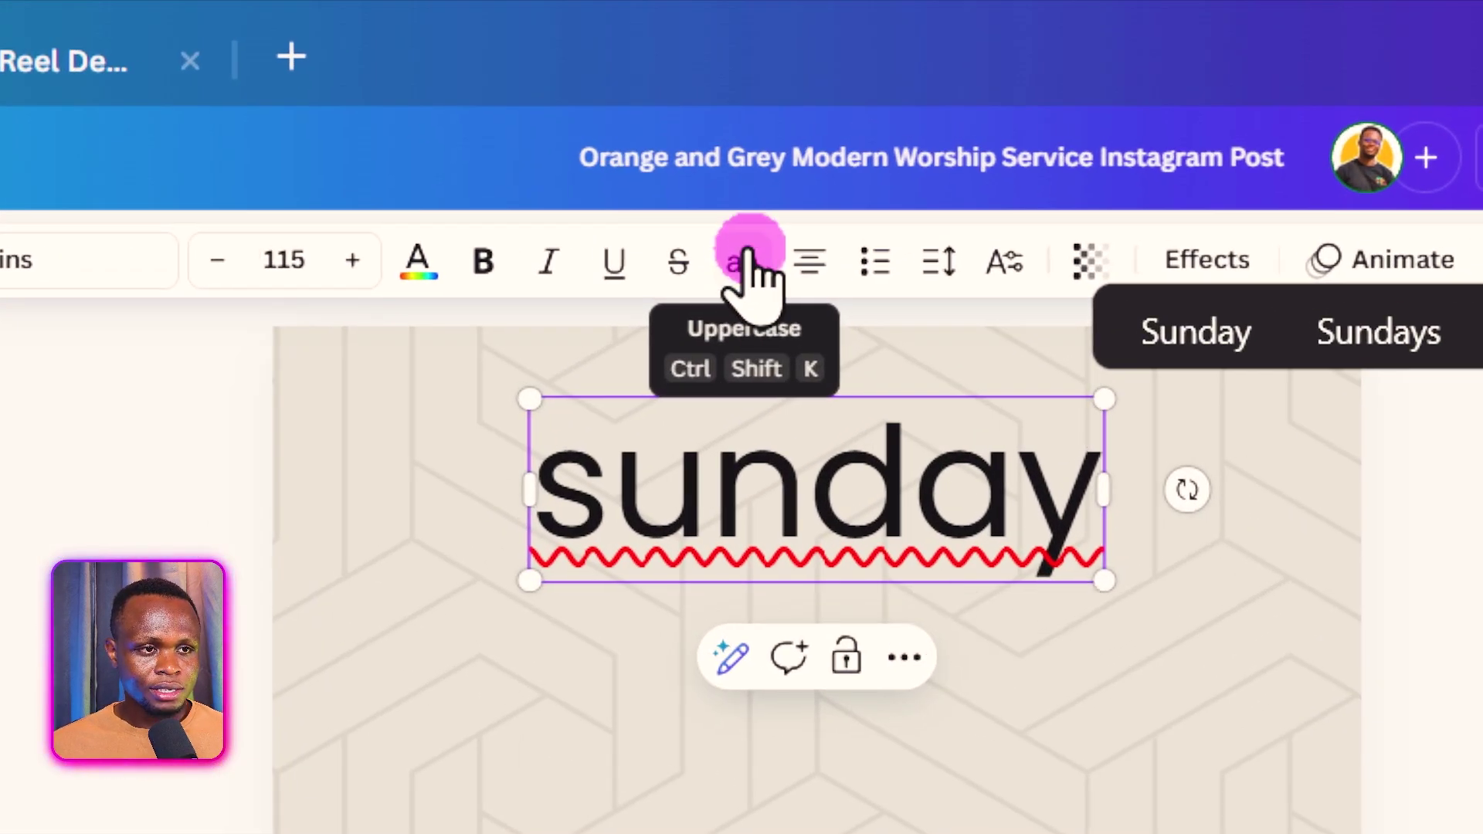
click(748, 266)
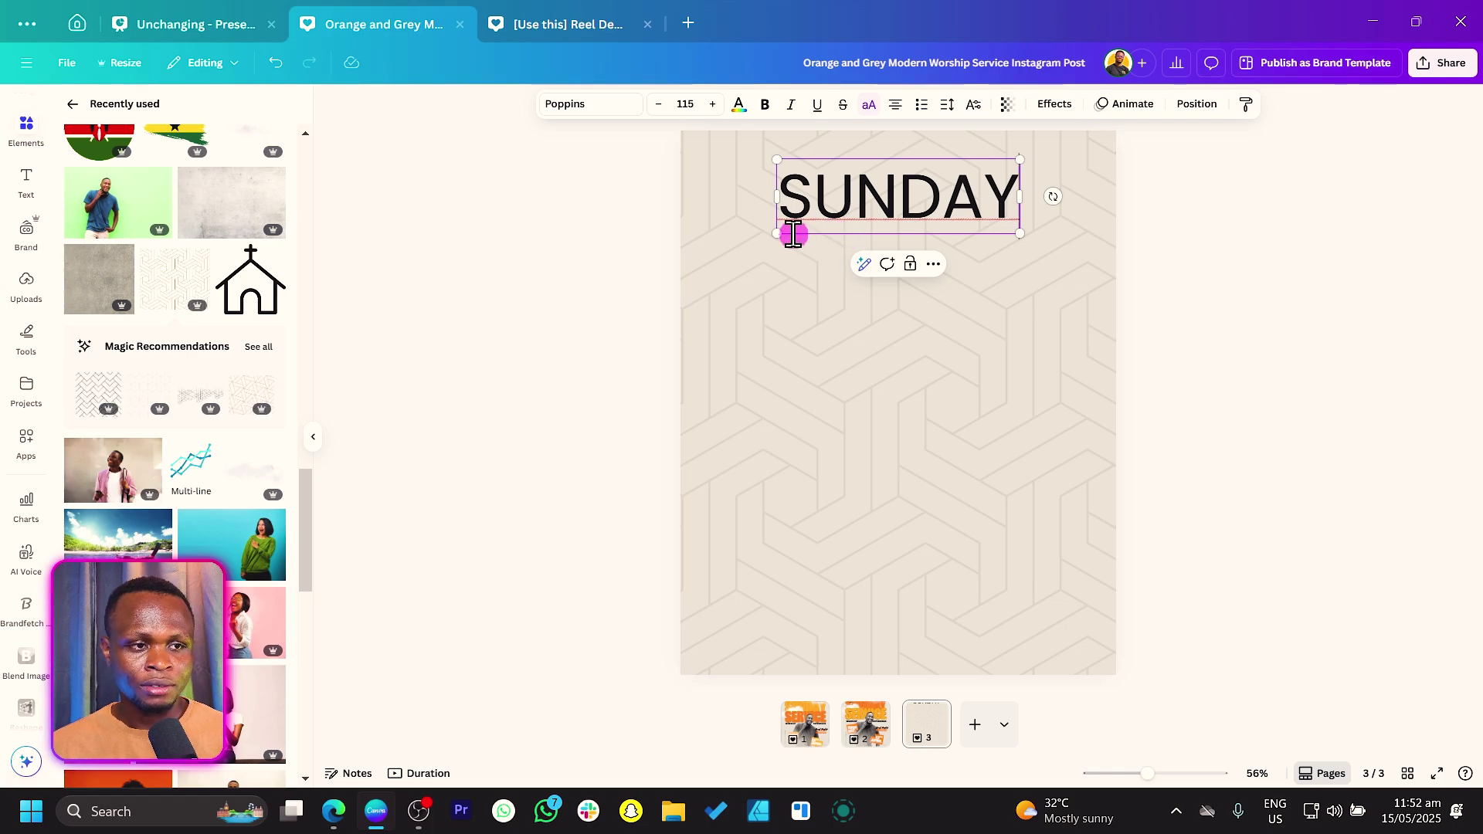
drag(773, 233, 703, 197)
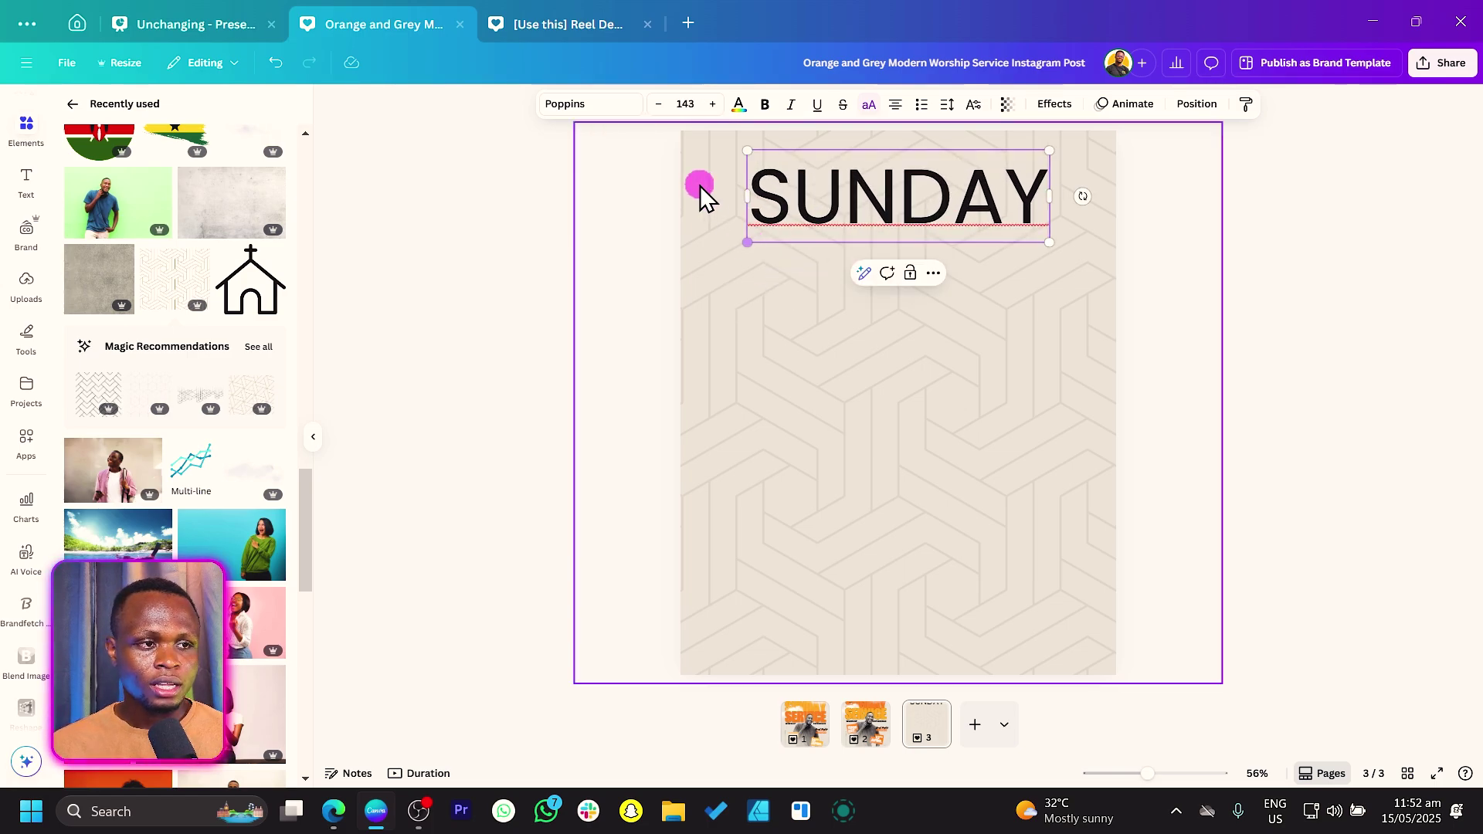
click(586, 106)
click(124, 303)
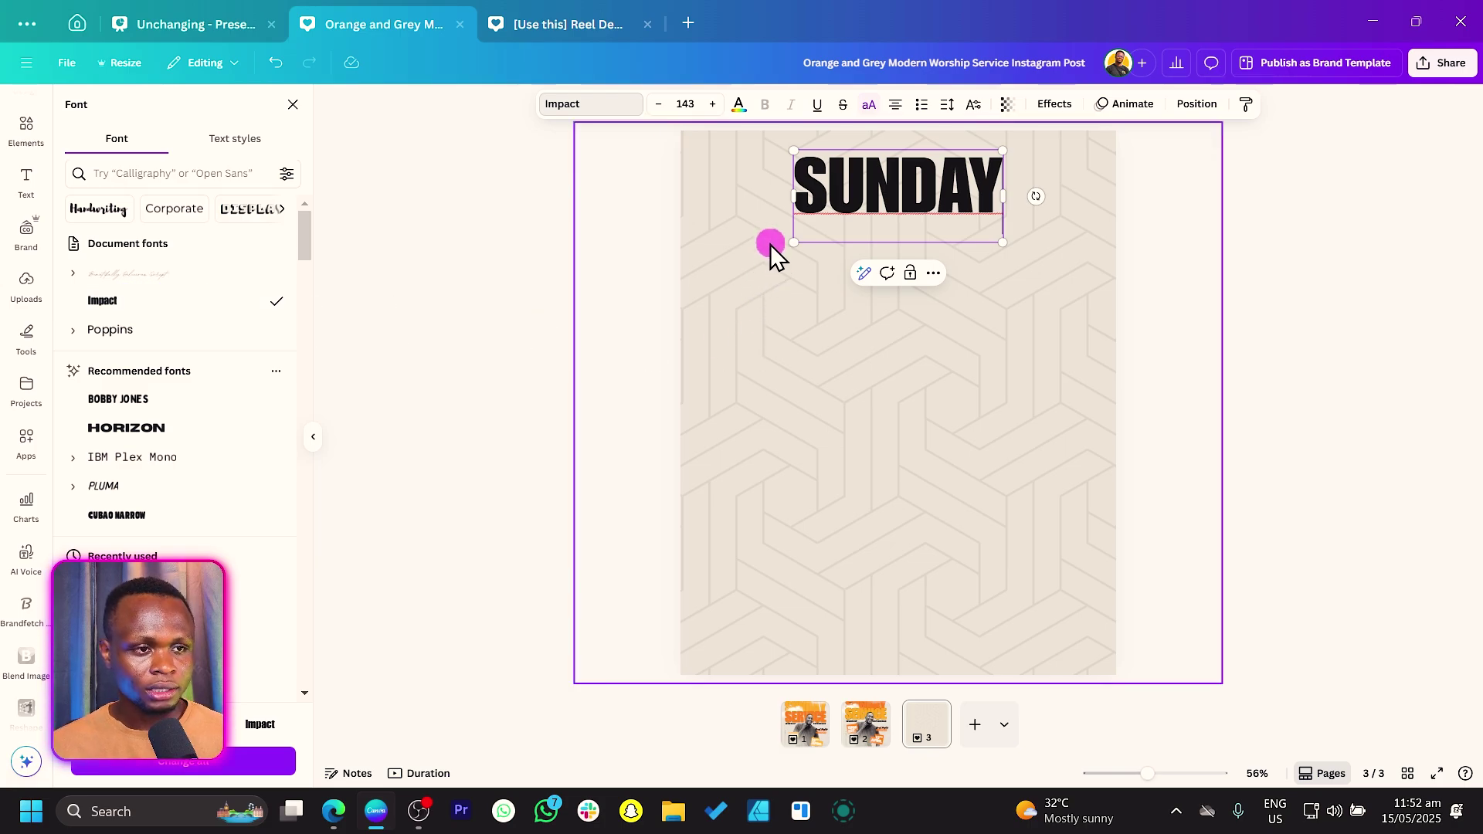
drag(793, 242, 724, 271)
click(847, 192)
click(1246, 202)
Step: Duplicate the heading below and retype the copy as 'SERVICE'
drag(1016, 218, 1006, 311)
double_click(1004, 309)
text(SER)
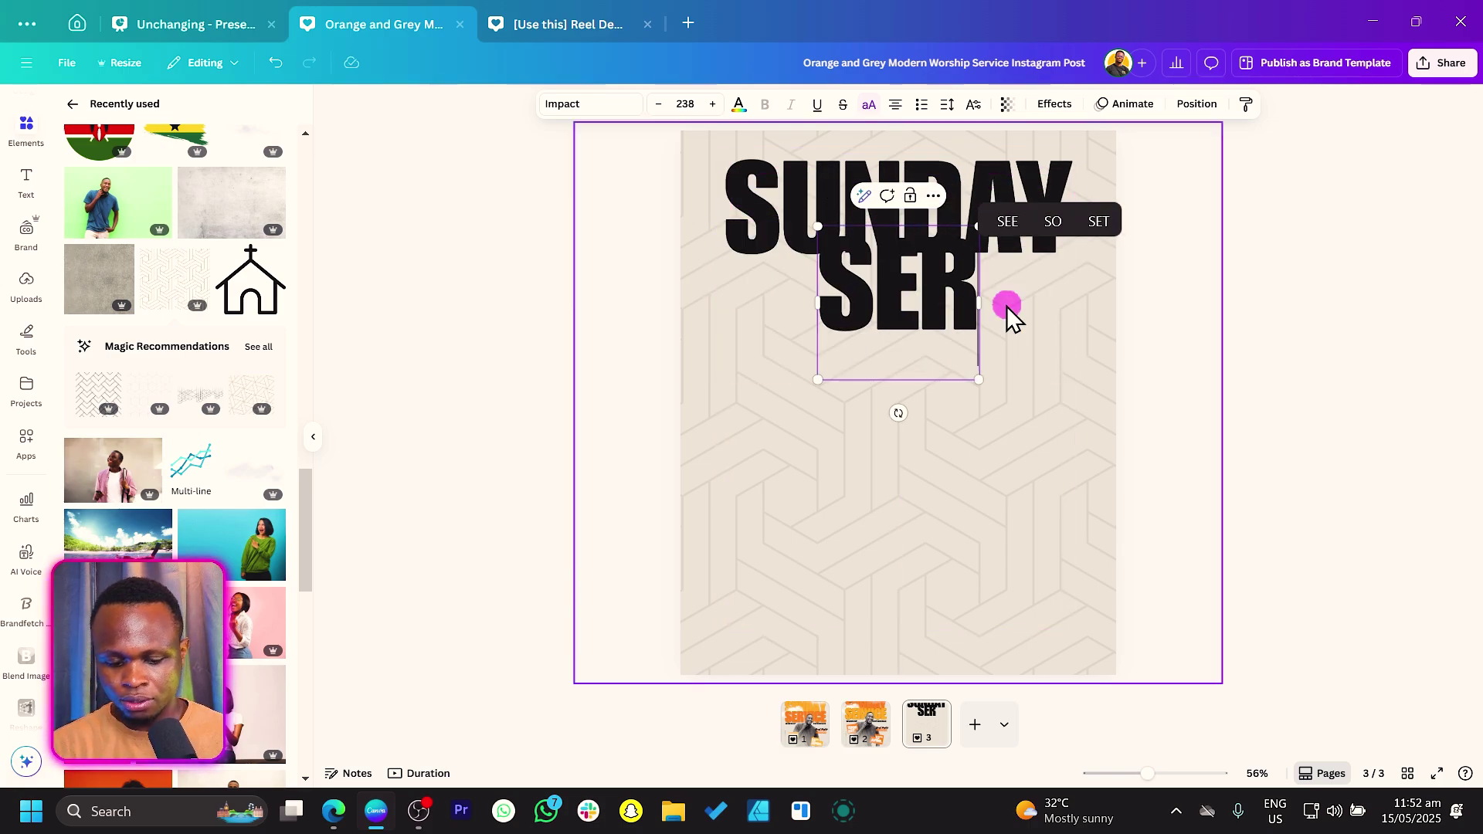
text(VICE)
click(545, 206)
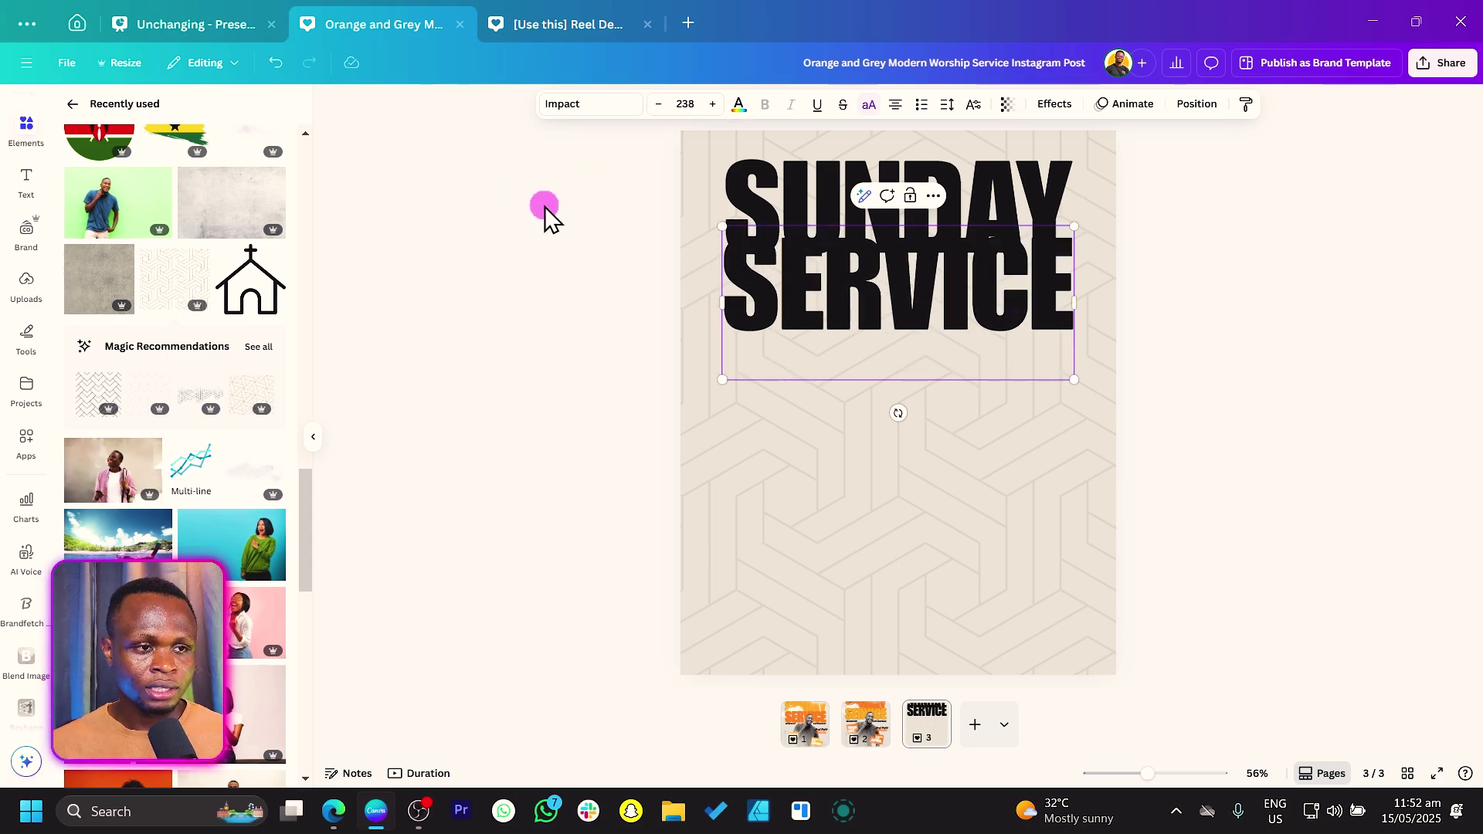
click(938, 289)
Step: Colour the SUNDAY heading orange #FF7D2A
click(772, 181)
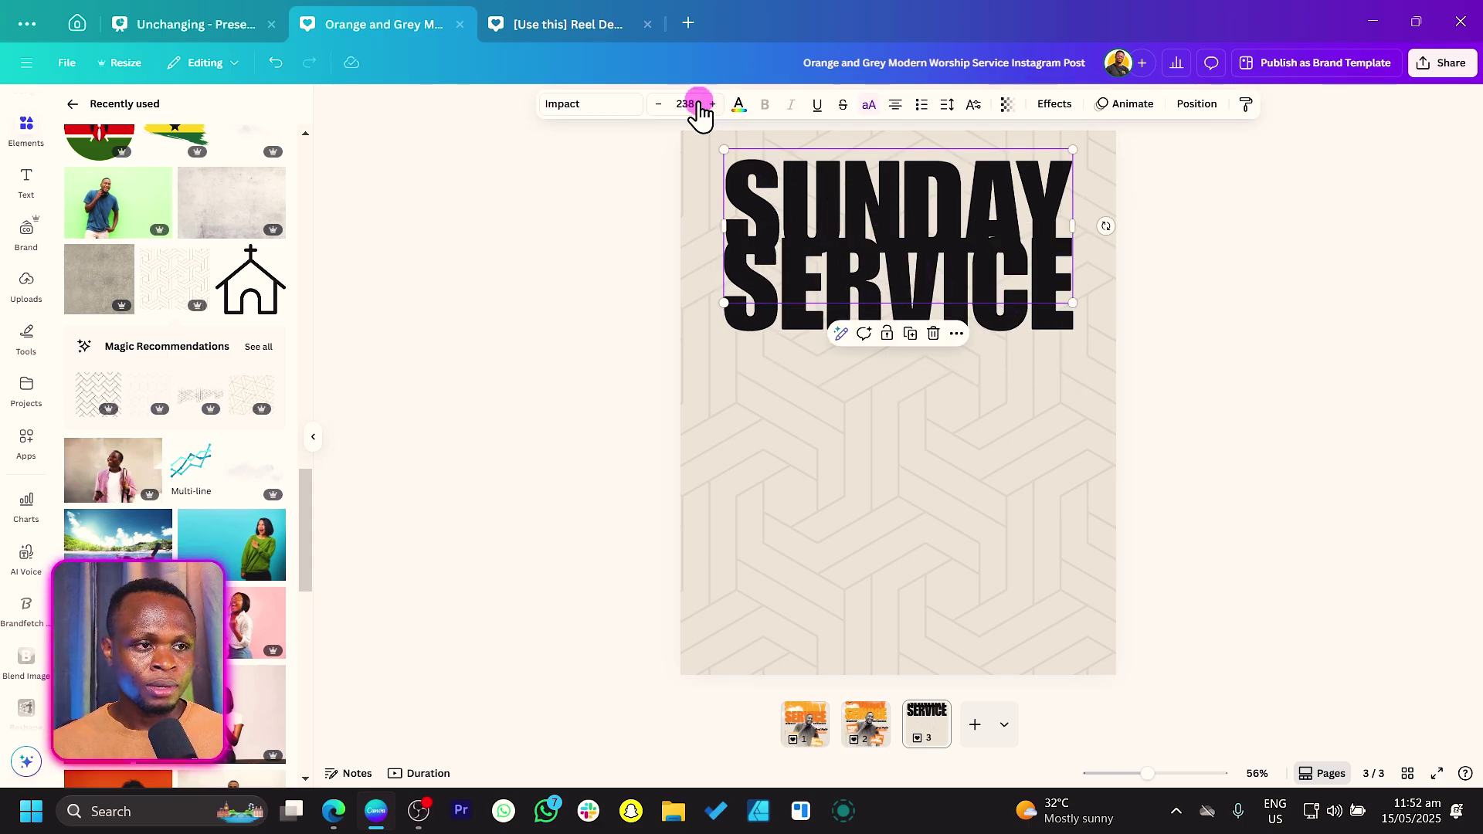
click(735, 105)
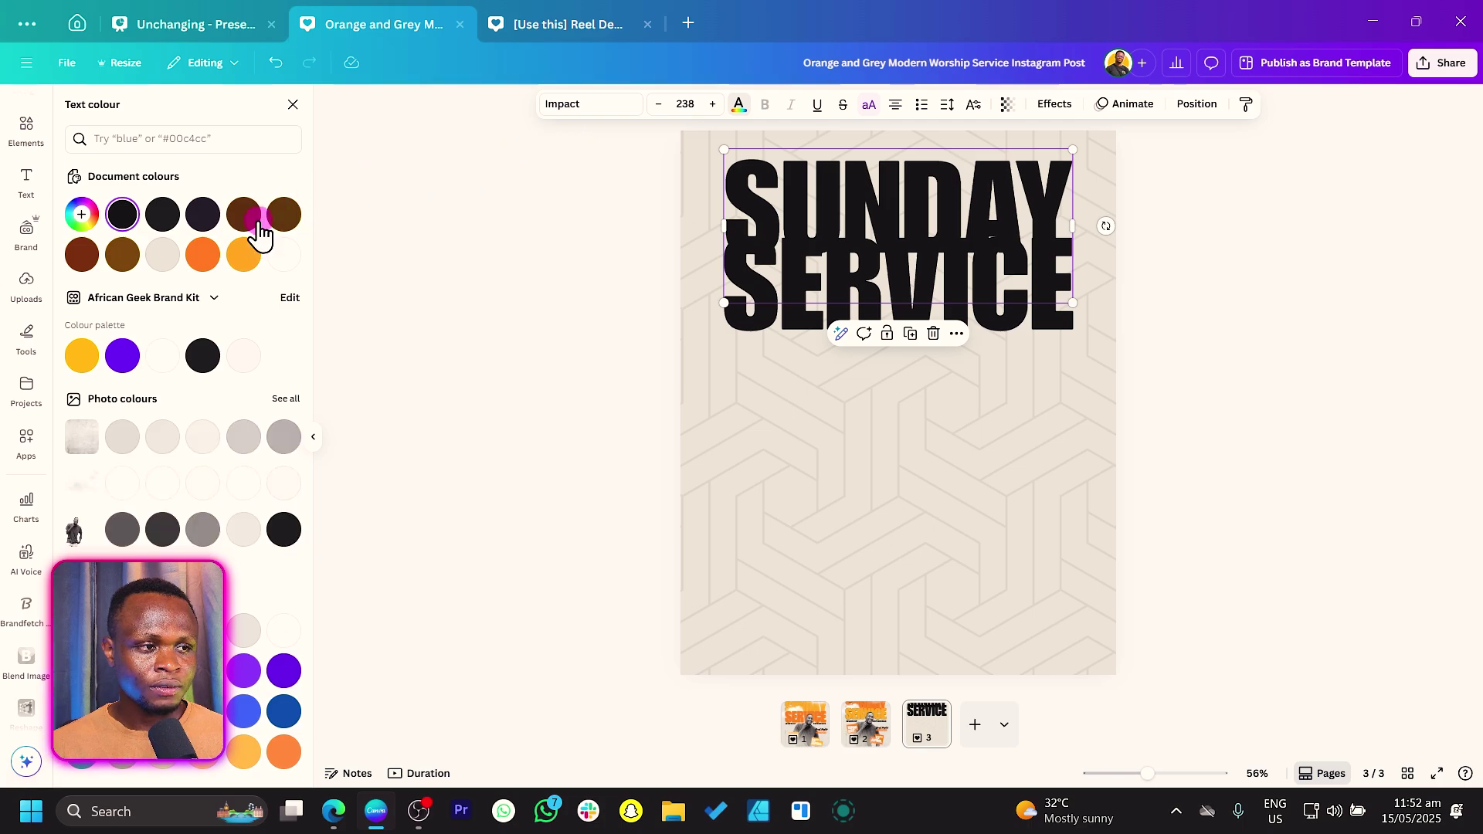
click(203, 255)
click(81, 214)
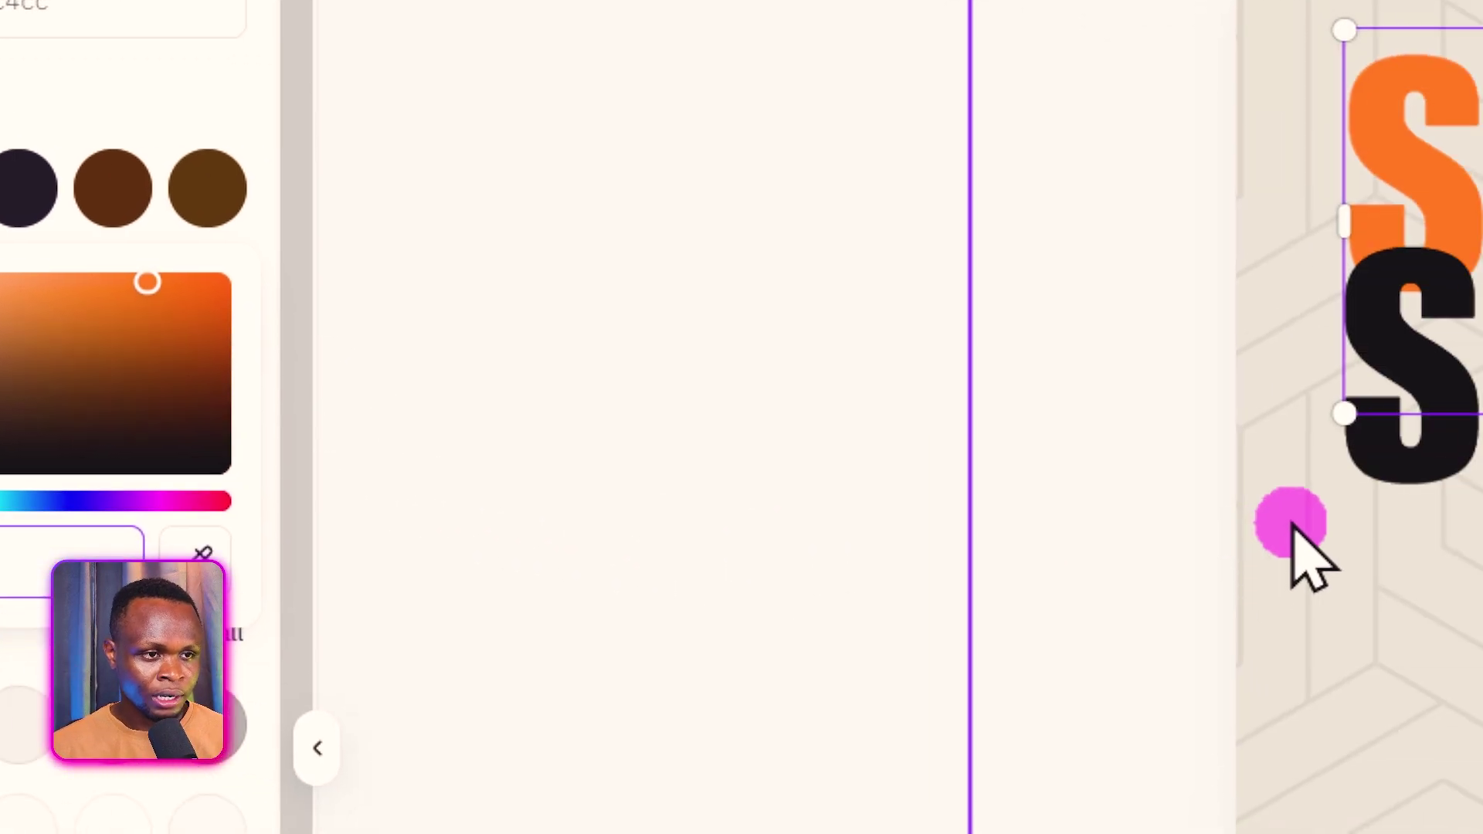
Step: Colour the SERVICE heading yellow-orange #FFA92A
click(894, 447)
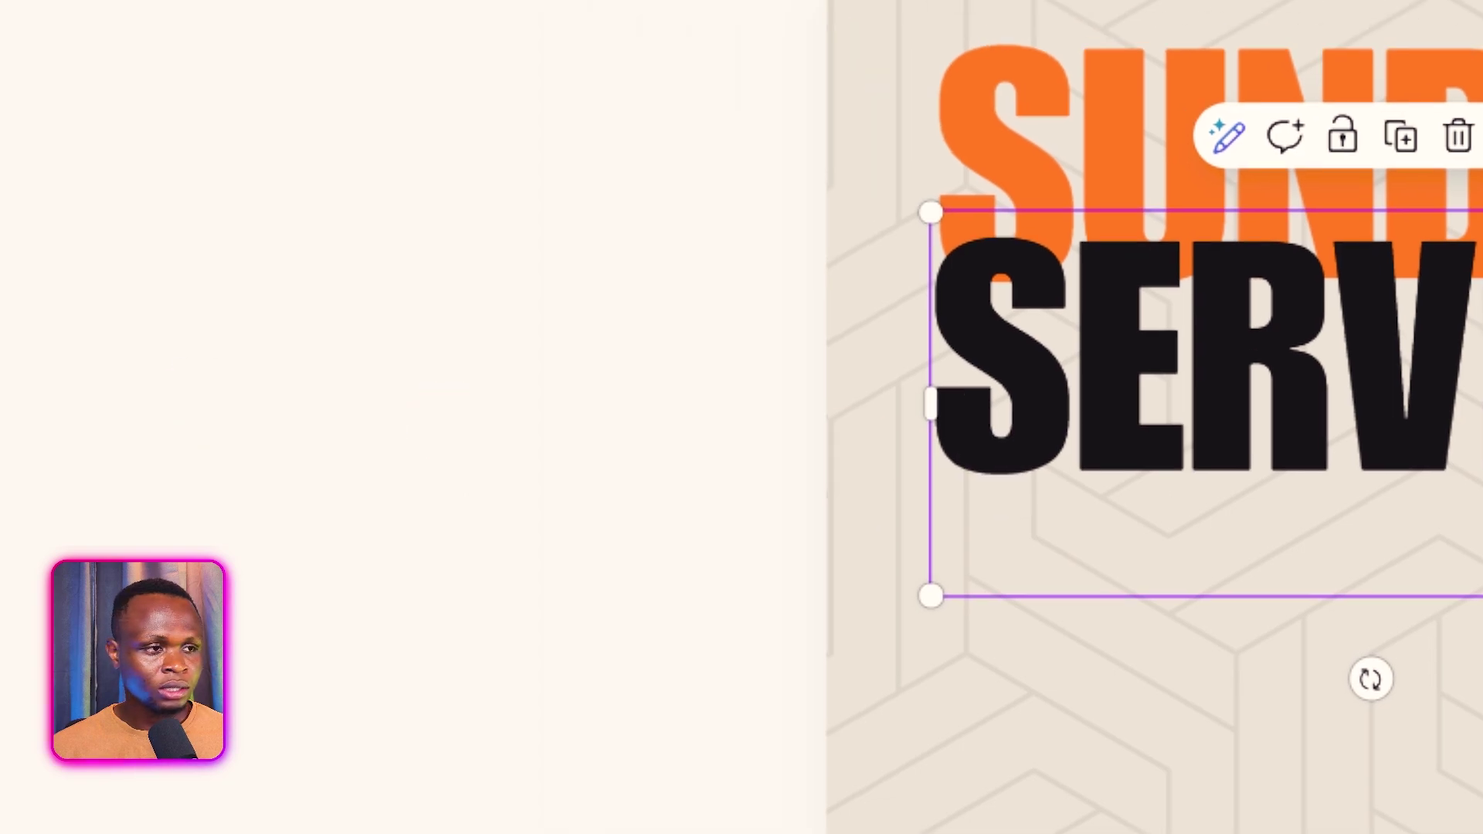
click(307, 400)
click(422, 403)
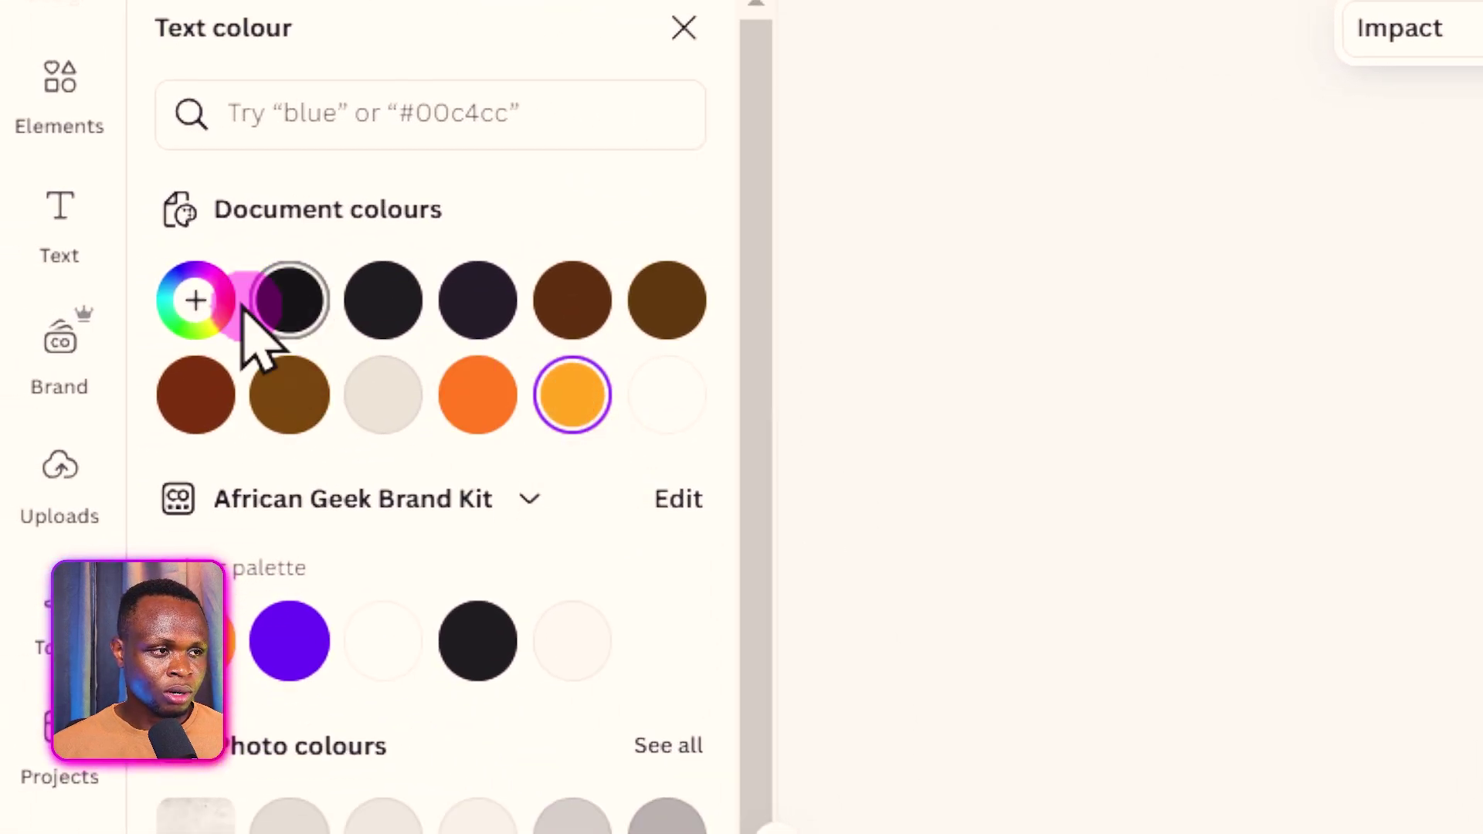
click(205, 318)
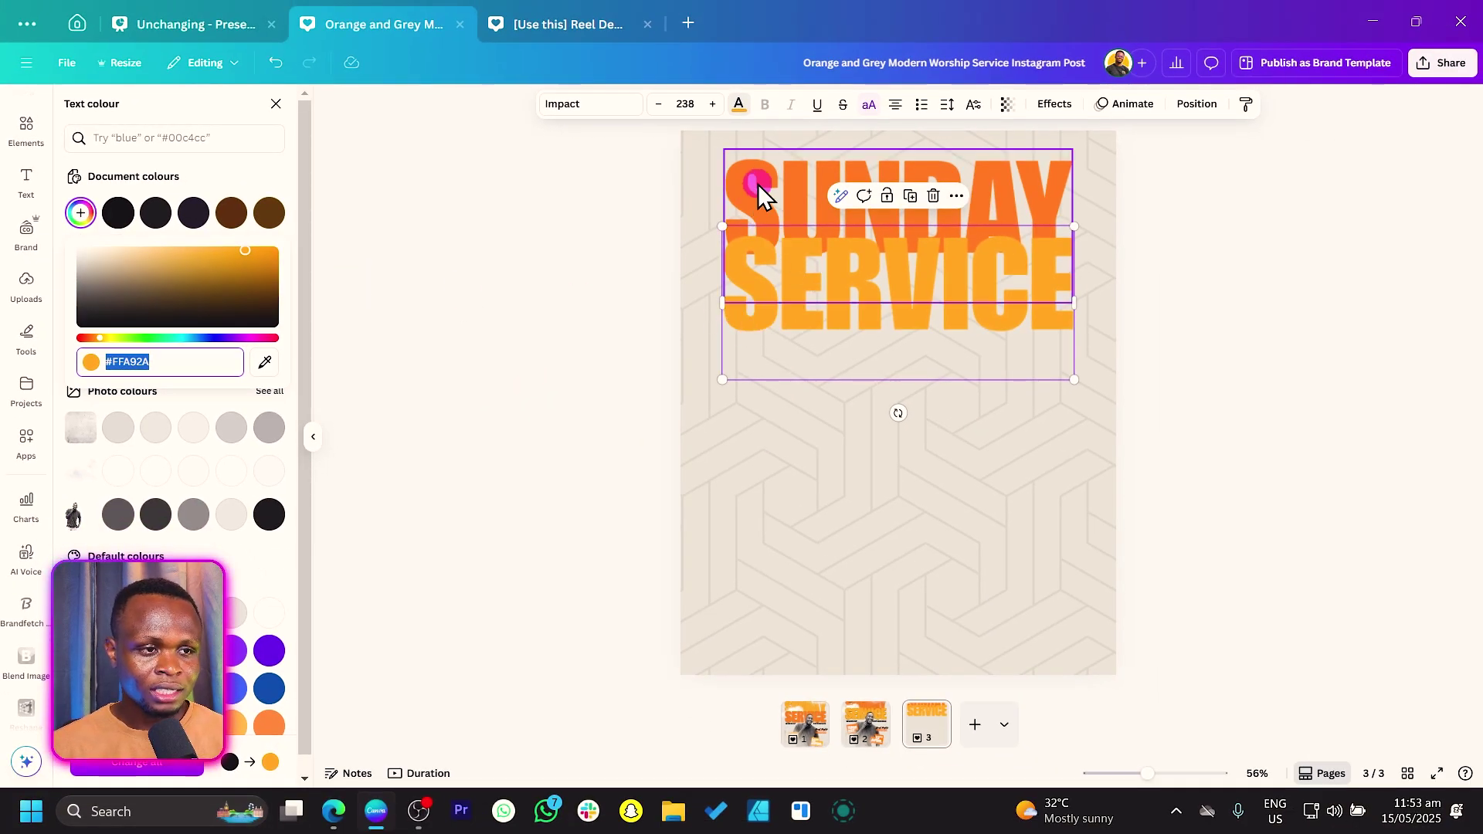
click(758, 184)
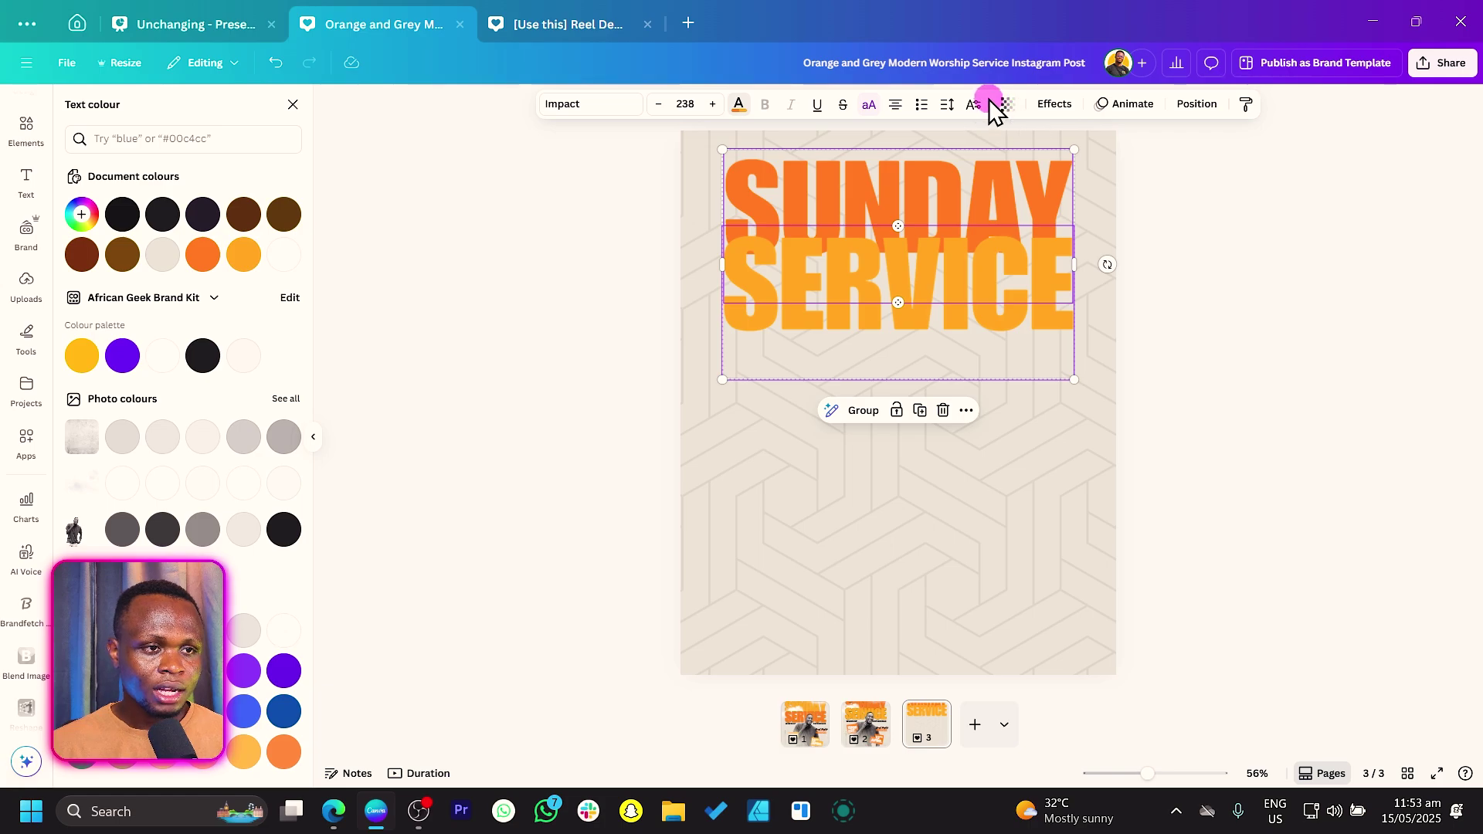
click(1054, 105)
Step: Give both headline words a brown Outline effect thinned to thickness 11
click(267, 291)
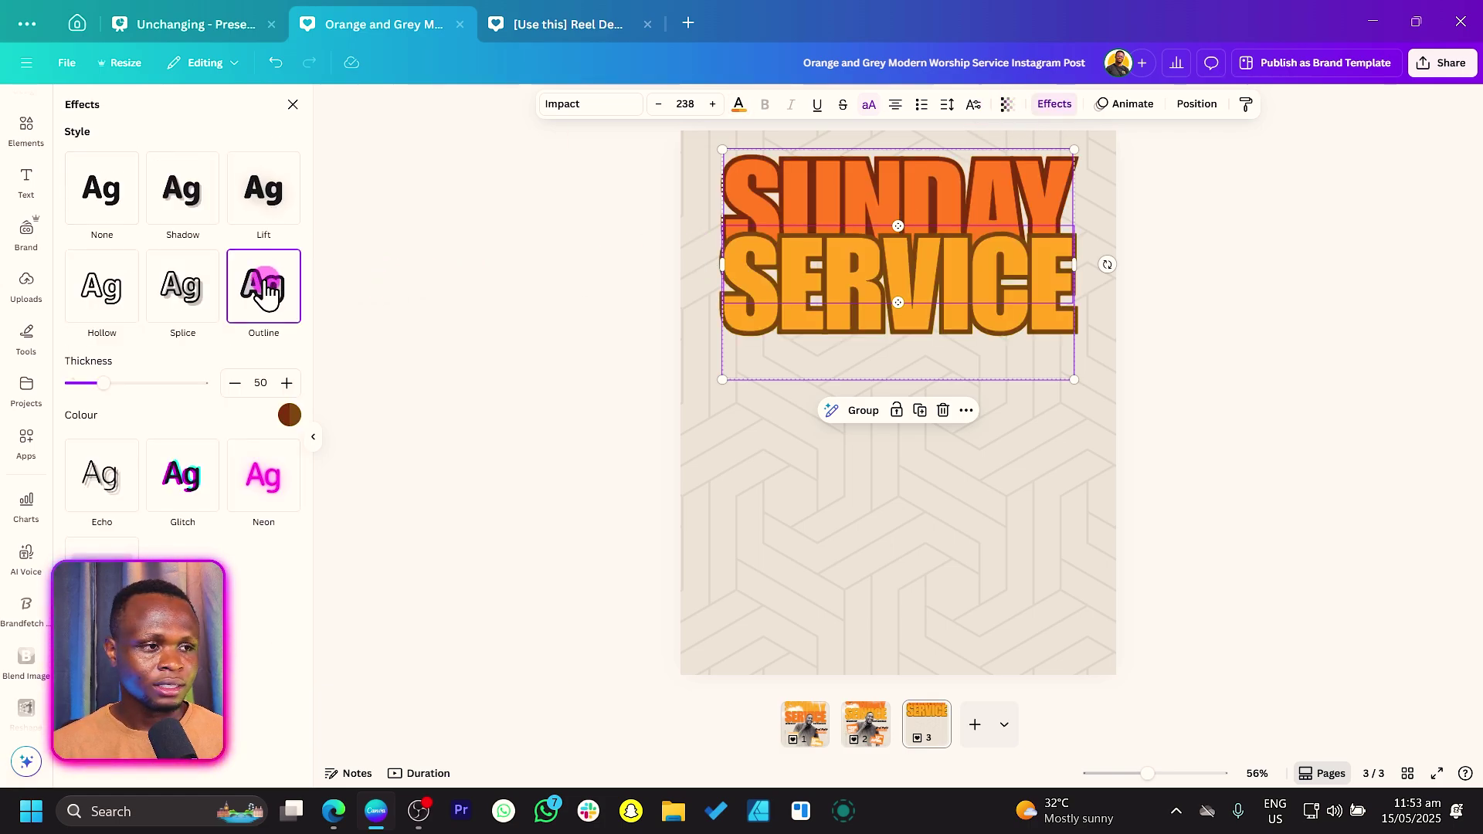
click(264, 423)
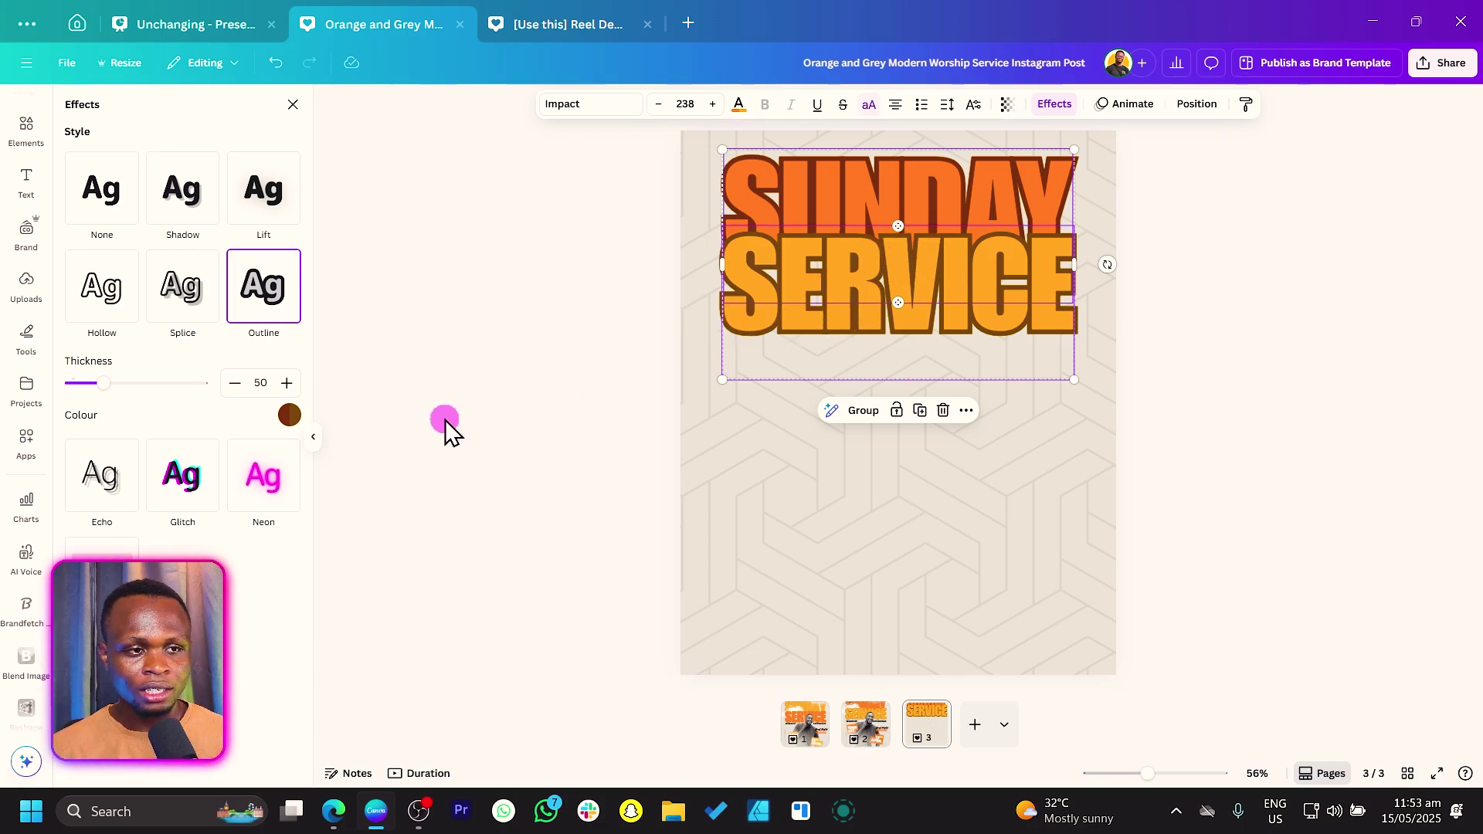
drag(102, 391, 78, 393)
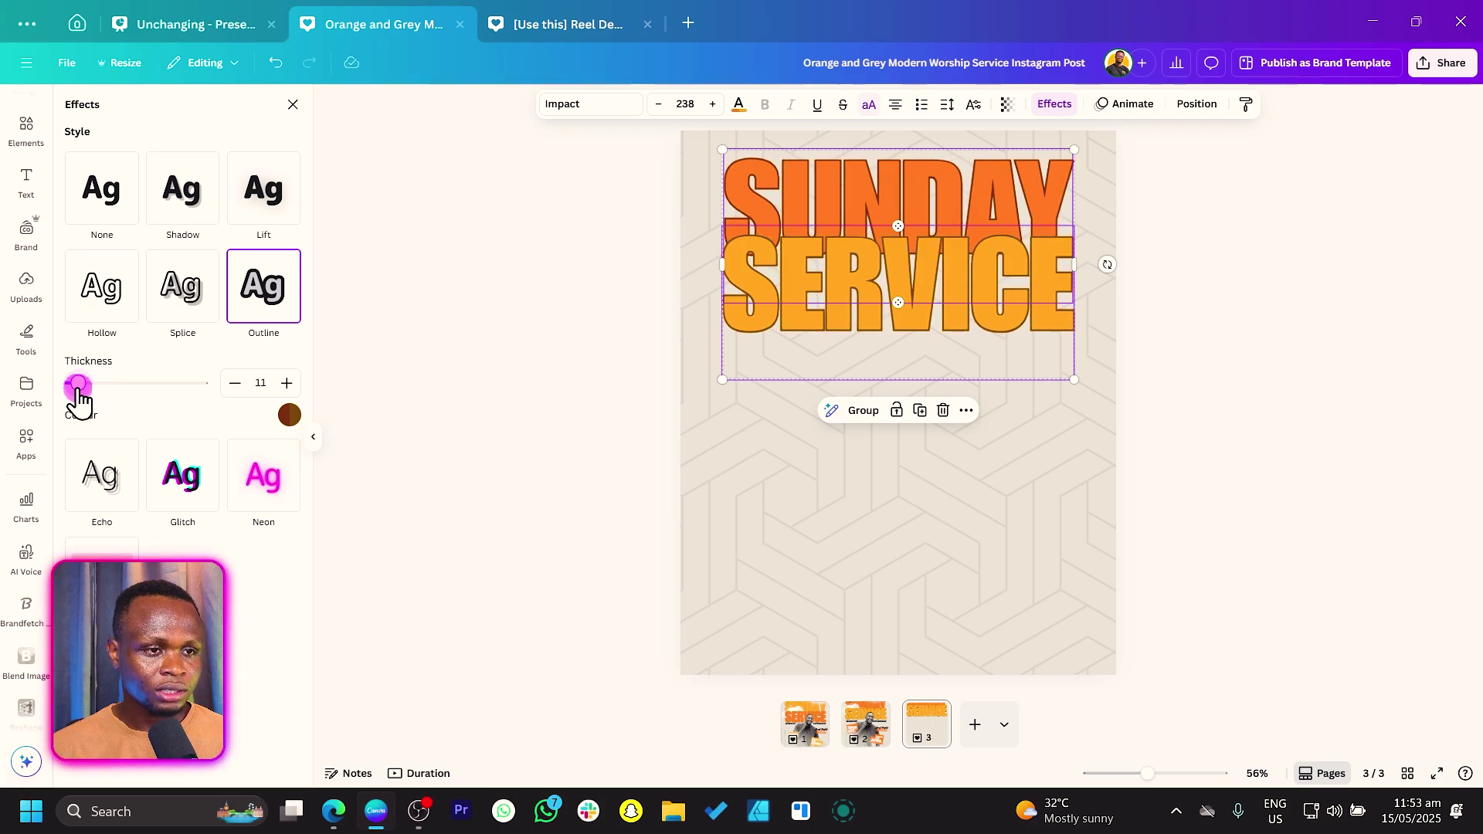
click(470, 395)
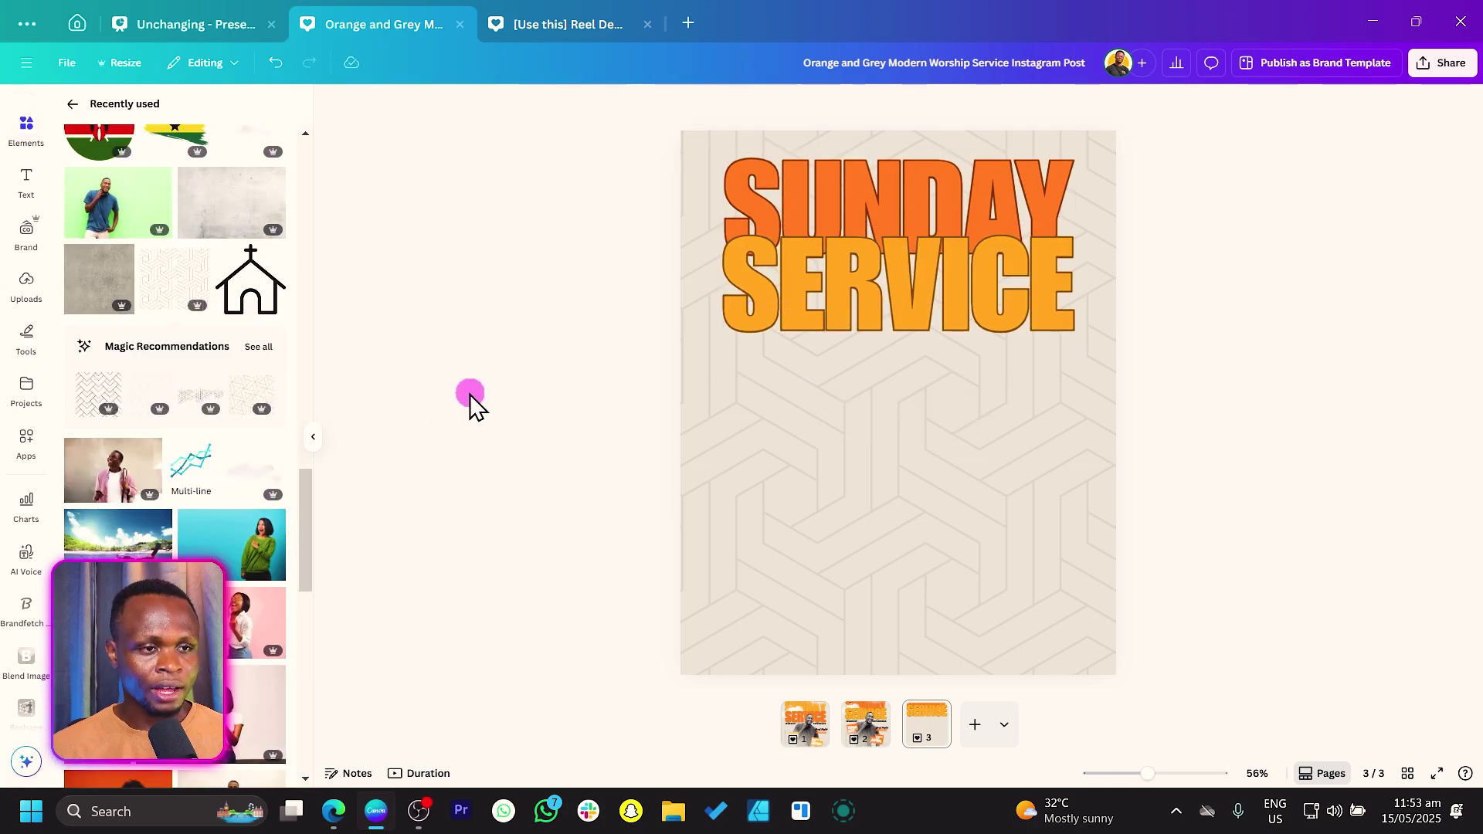
Step: Add the green-background man photo, crop its sides inward, and apply BG Remover
scroll(224, 386, up, 3)
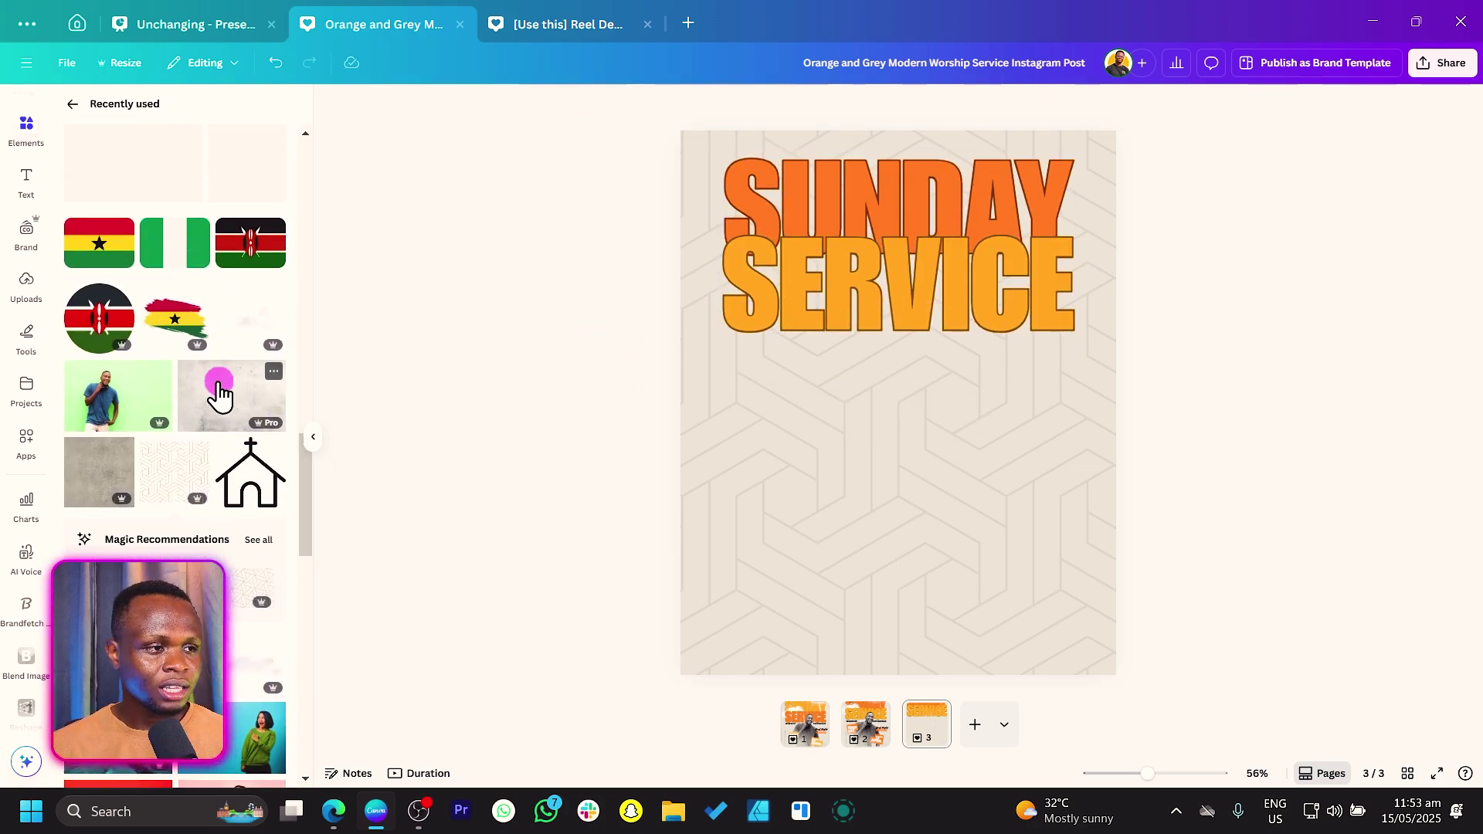
click(107, 415)
drag(888, 432, 984, 498)
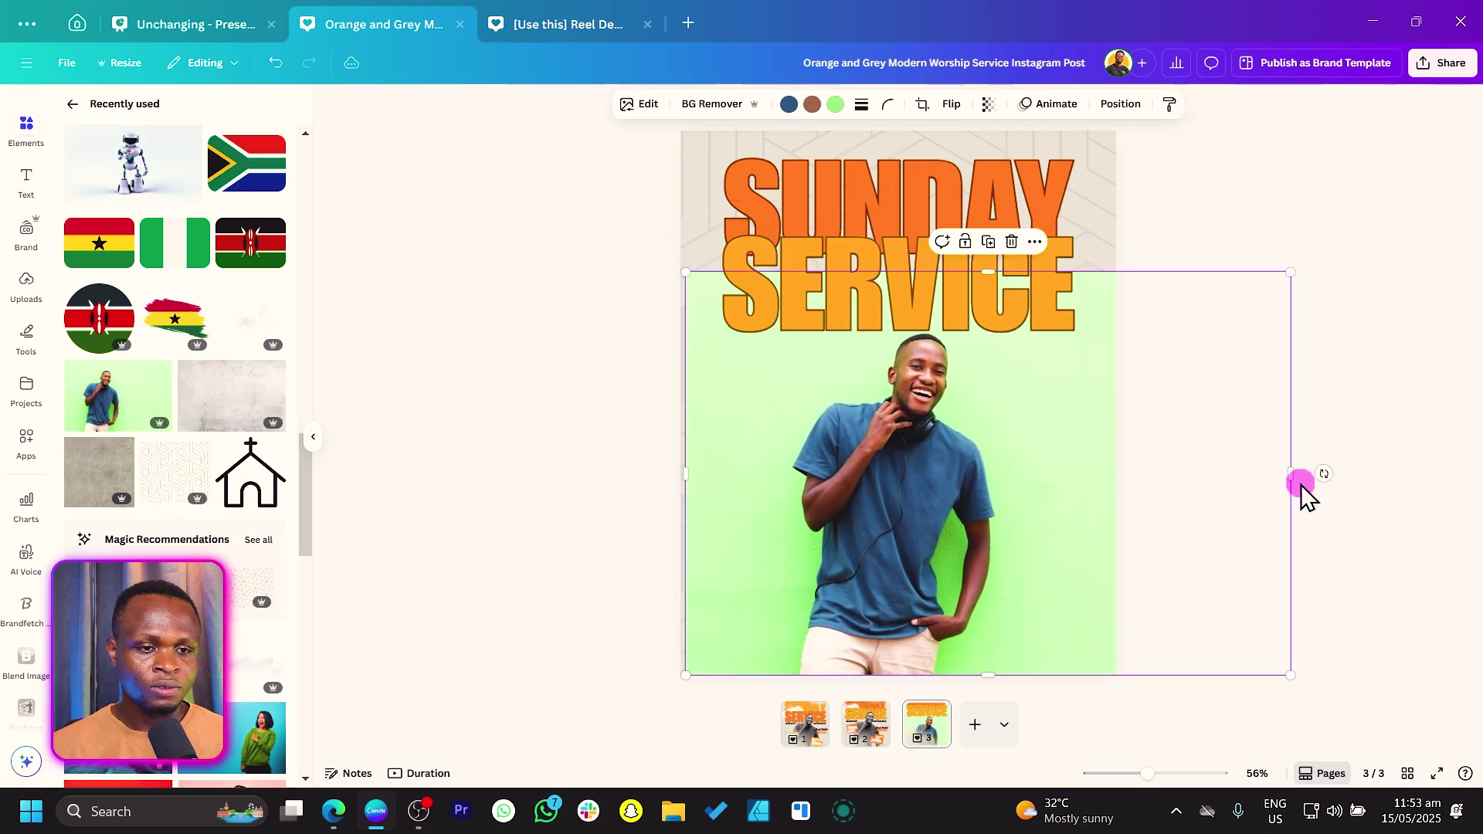
drag(1292, 475, 1044, 494)
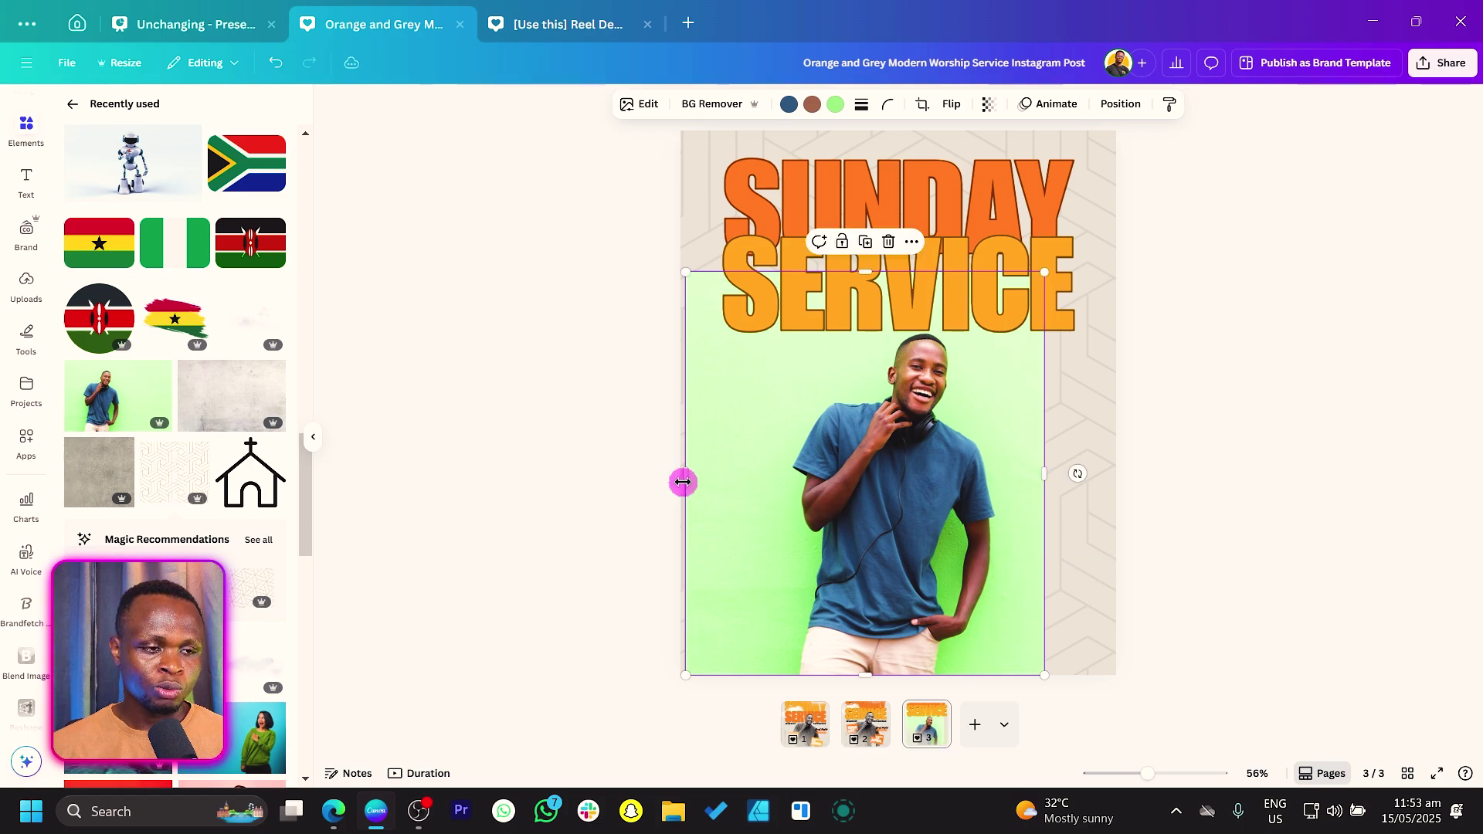
drag(687, 467, 749, 468)
click(710, 105)
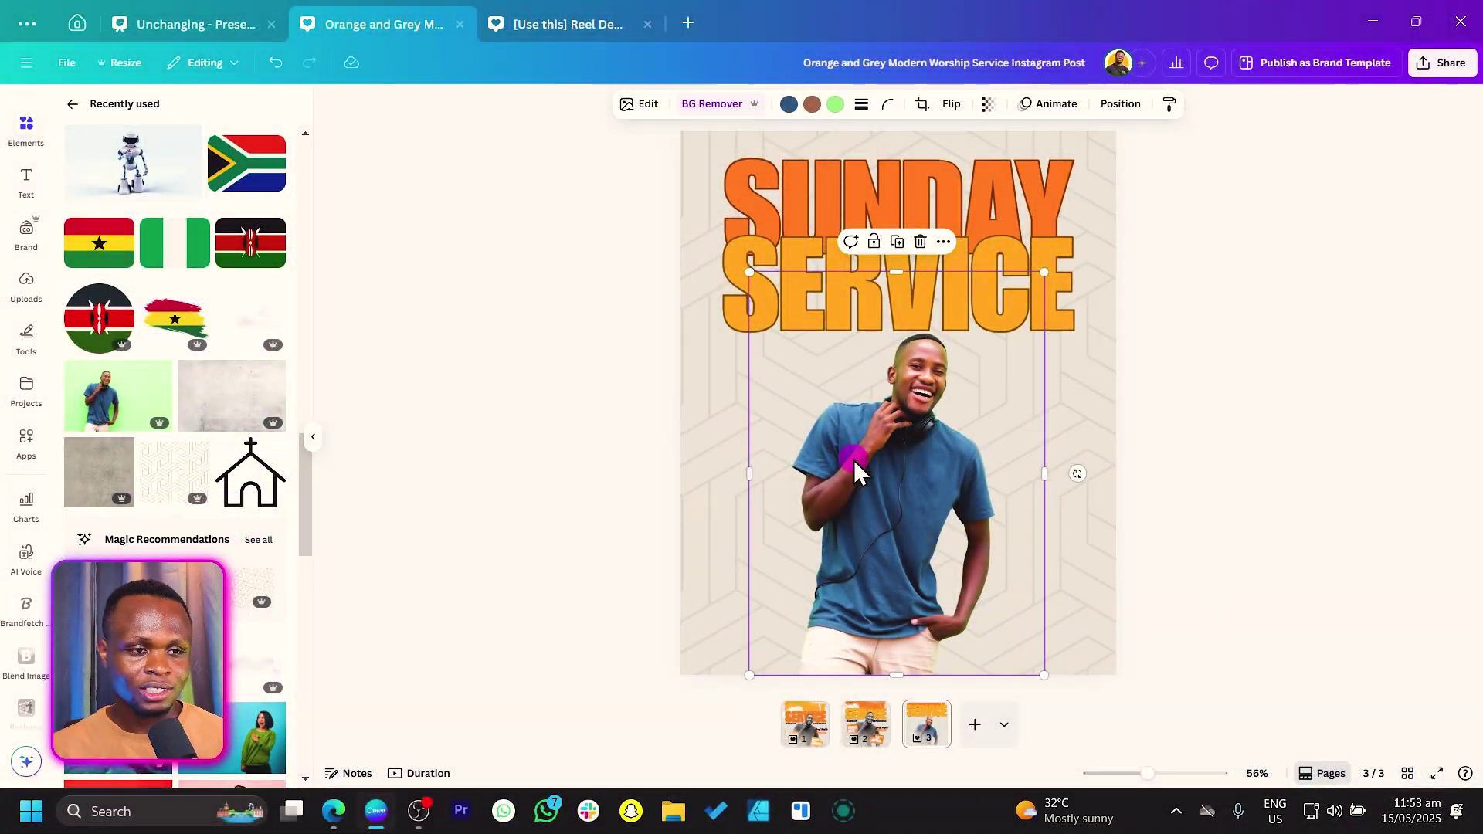
Step: Enlarge the cut-out man, bring him in front of SERVICE, and centre him at the bottom
drag(896, 272, 896, 309)
drag(1045, 308, 1075, 271)
drag(902, 673, 879, 625)
drag(735, 625, 679, 683)
drag(845, 549, 858, 549)
right_click(887, 459)
click(960, 483)
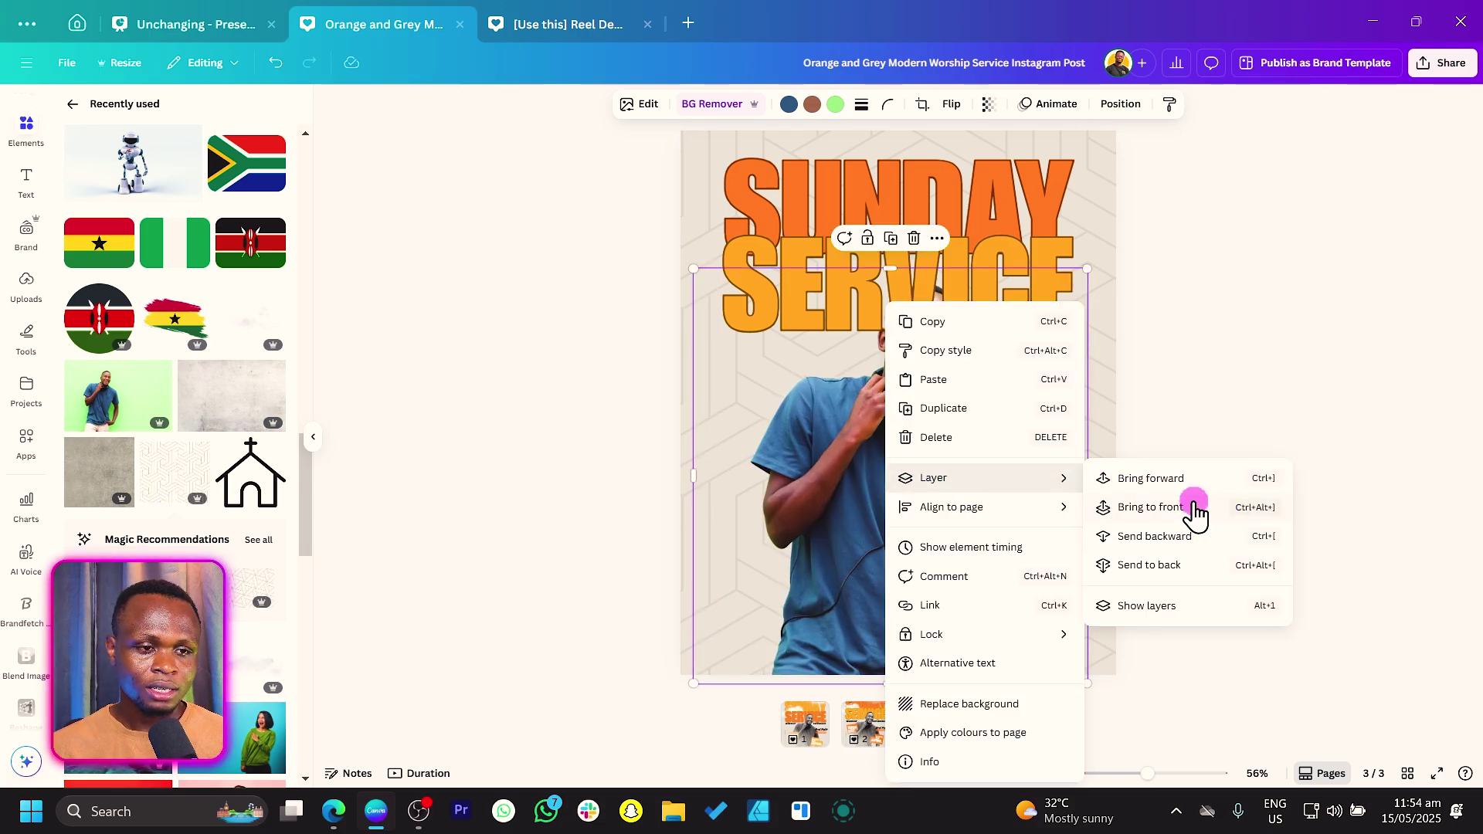
click(1194, 512)
drag(895, 557, 902, 557)
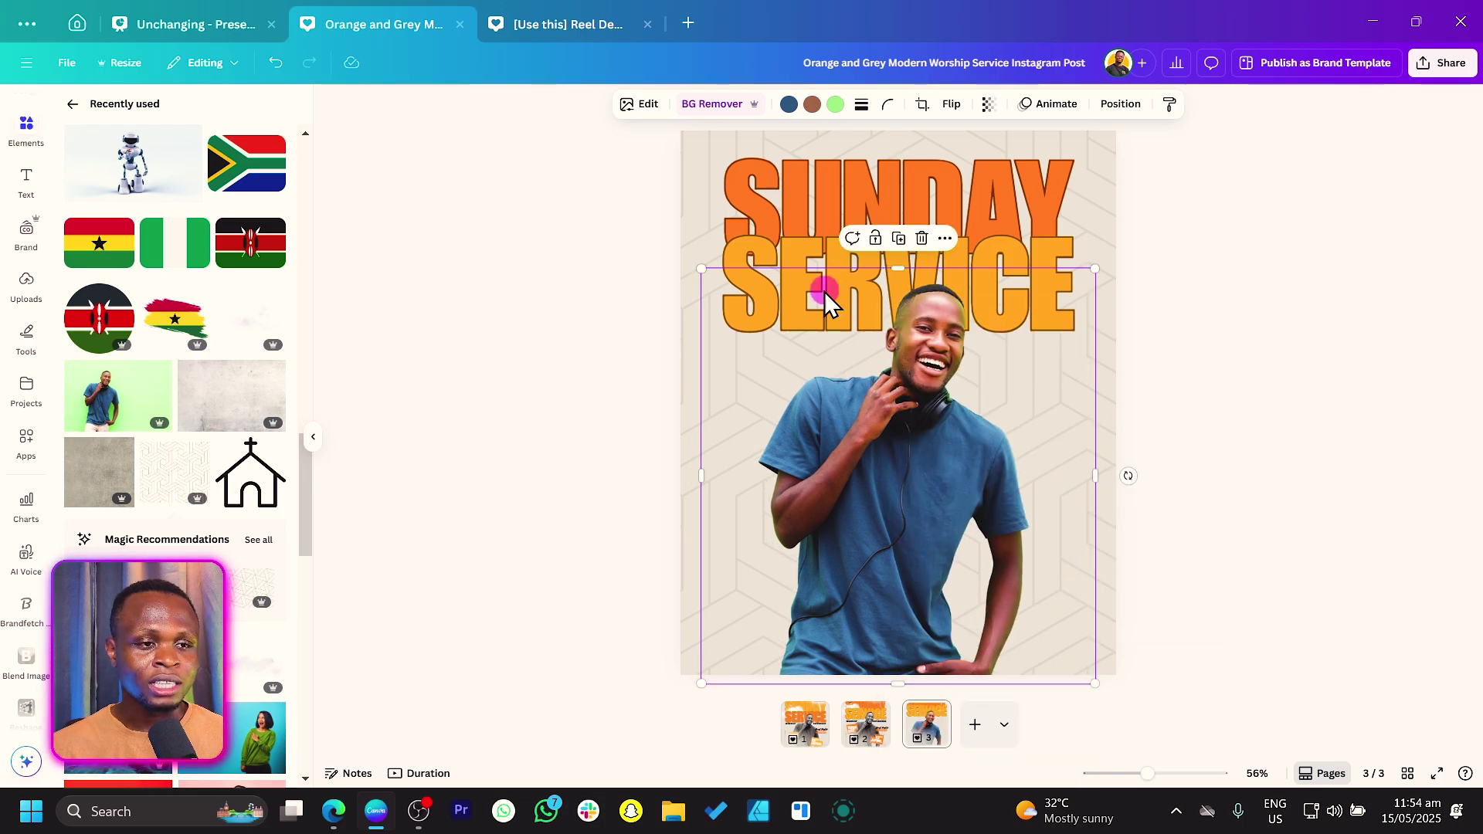
click(648, 105)
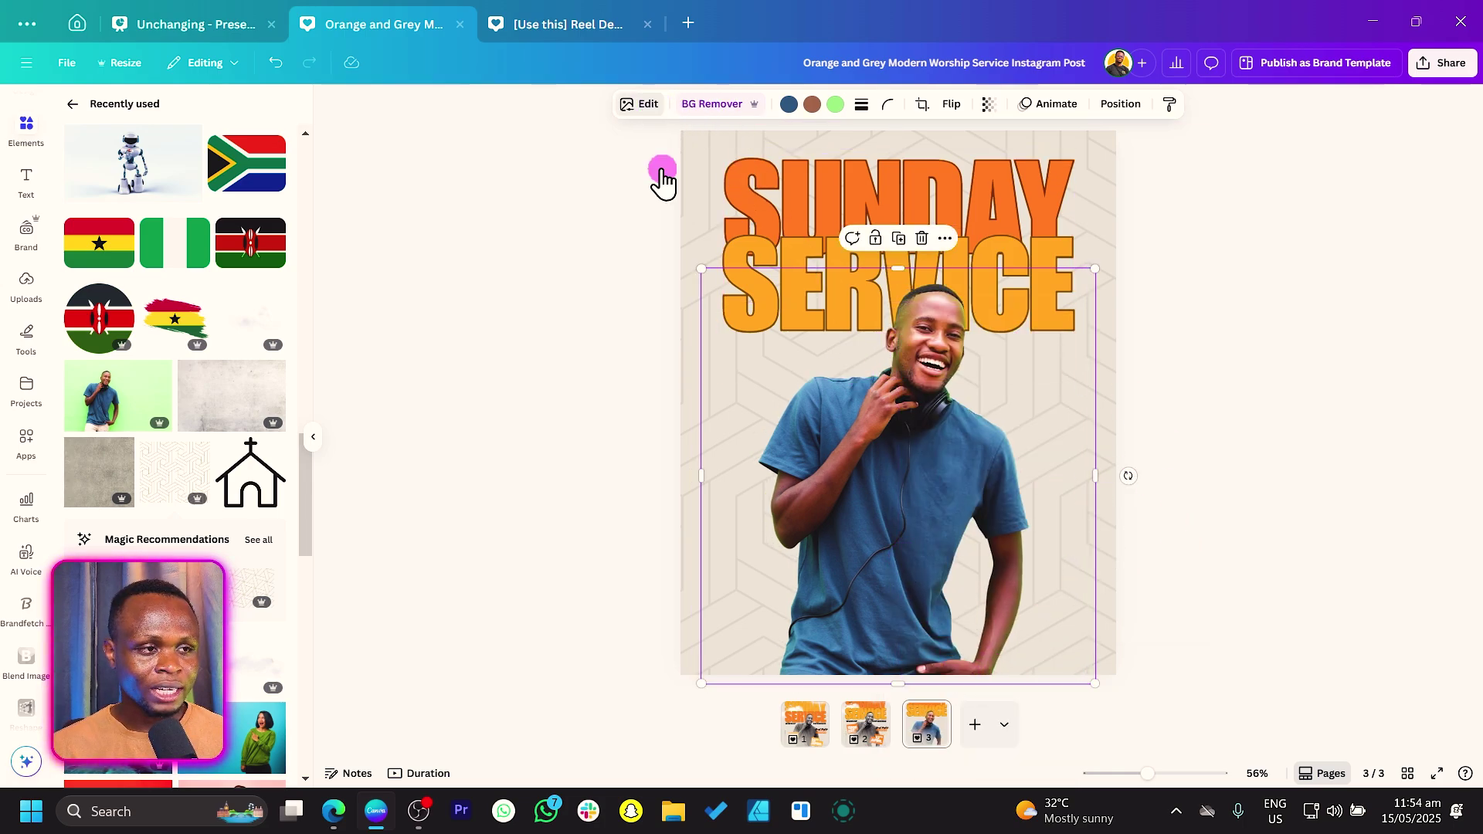
Step: Make the man black and white (saturation -100) with sharpness 42 and clarity 38
click(128, 221)
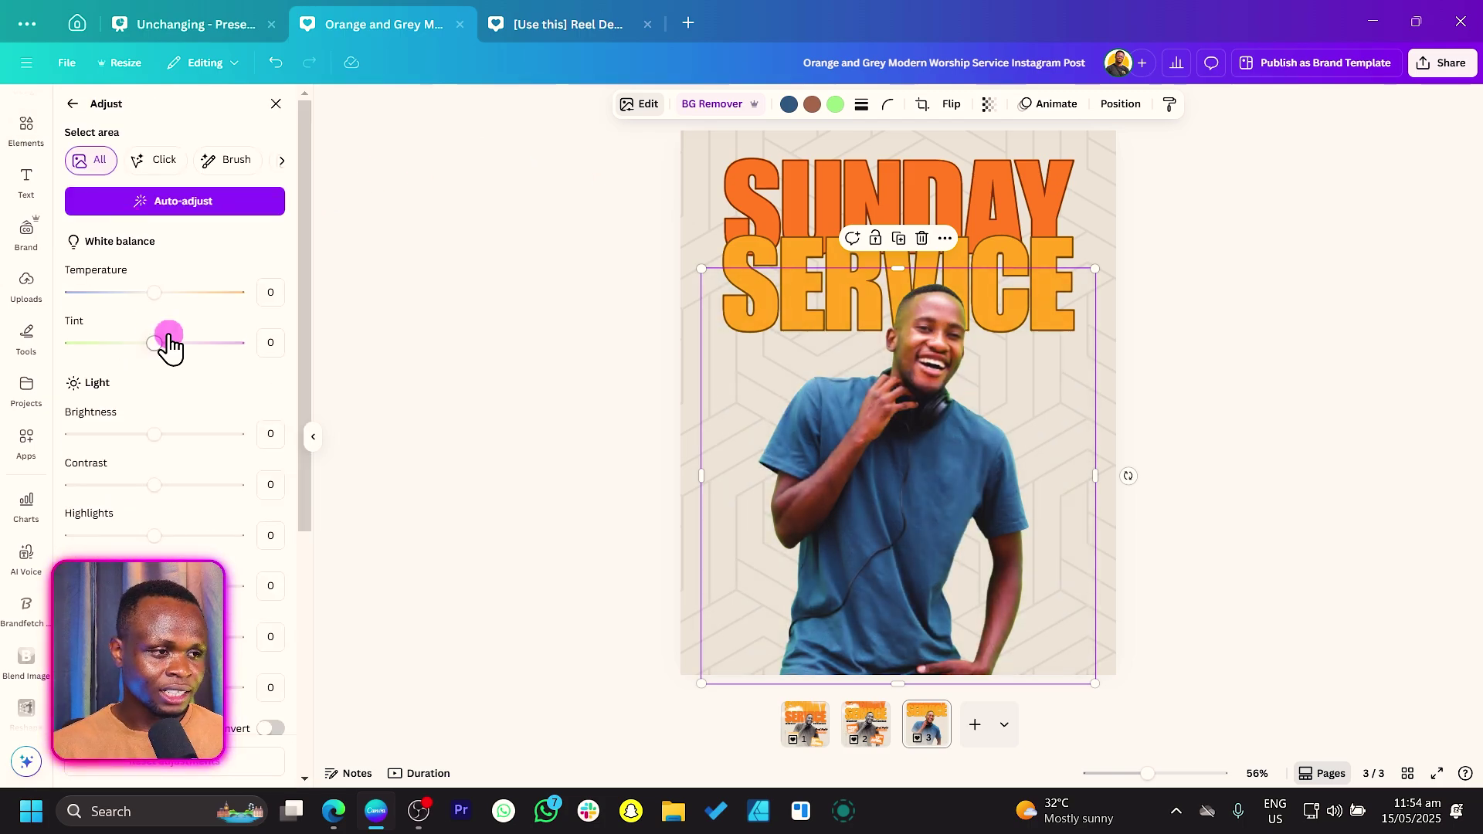
scroll(252, 309, down, 5)
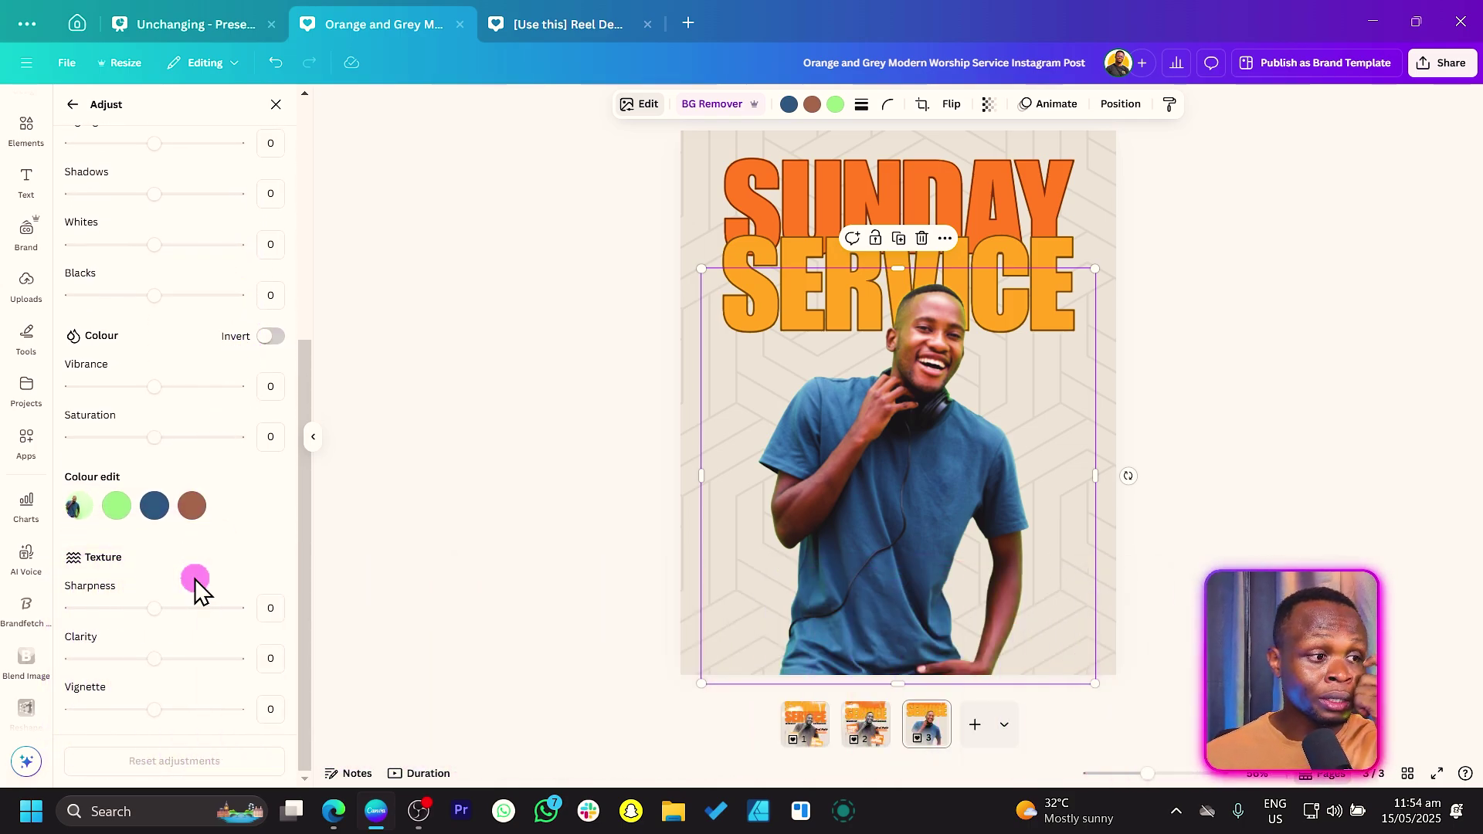
drag(142, 452, 6, 454)
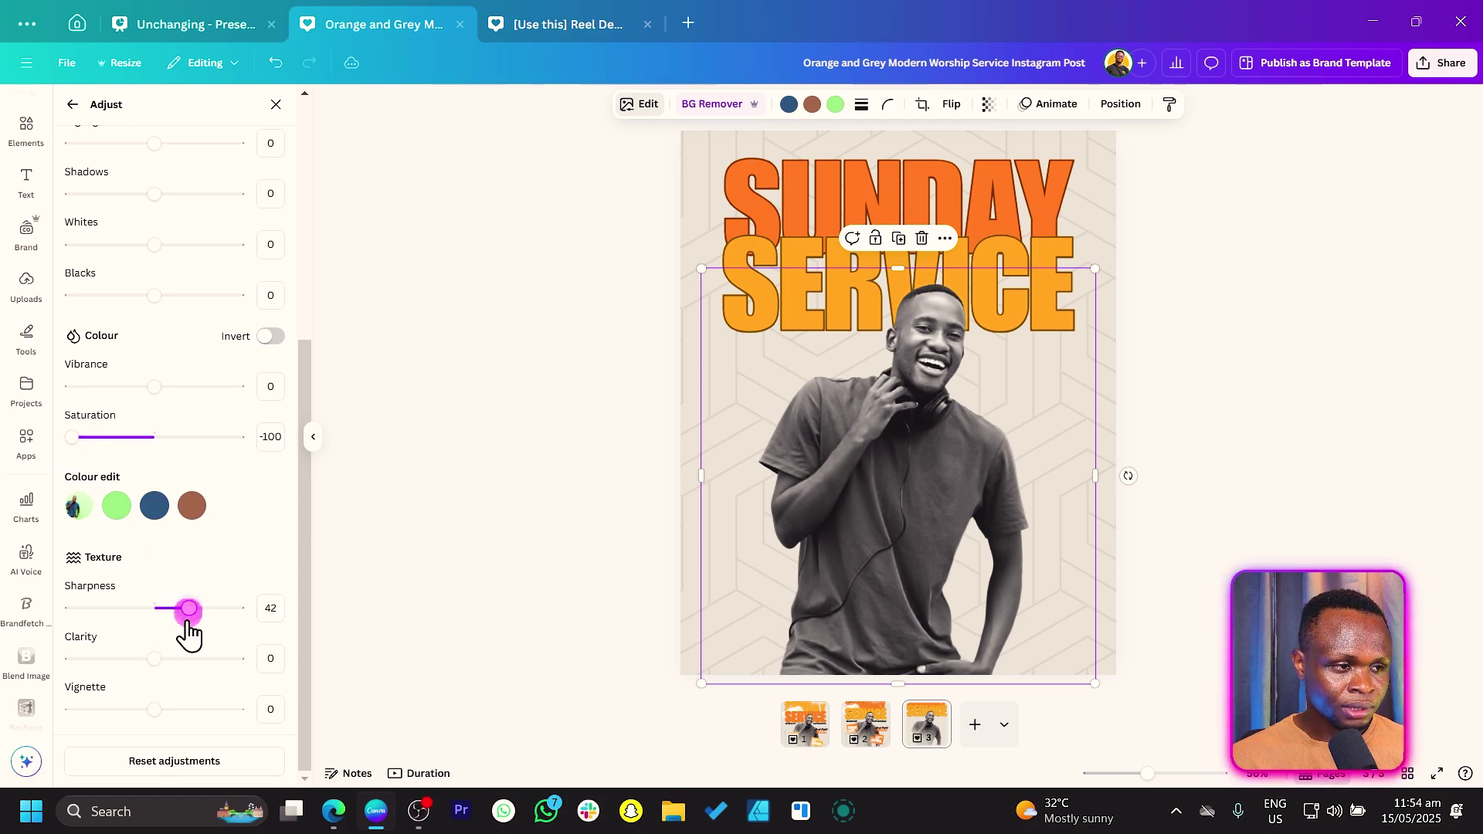
drag(165, 677, 186, 677)
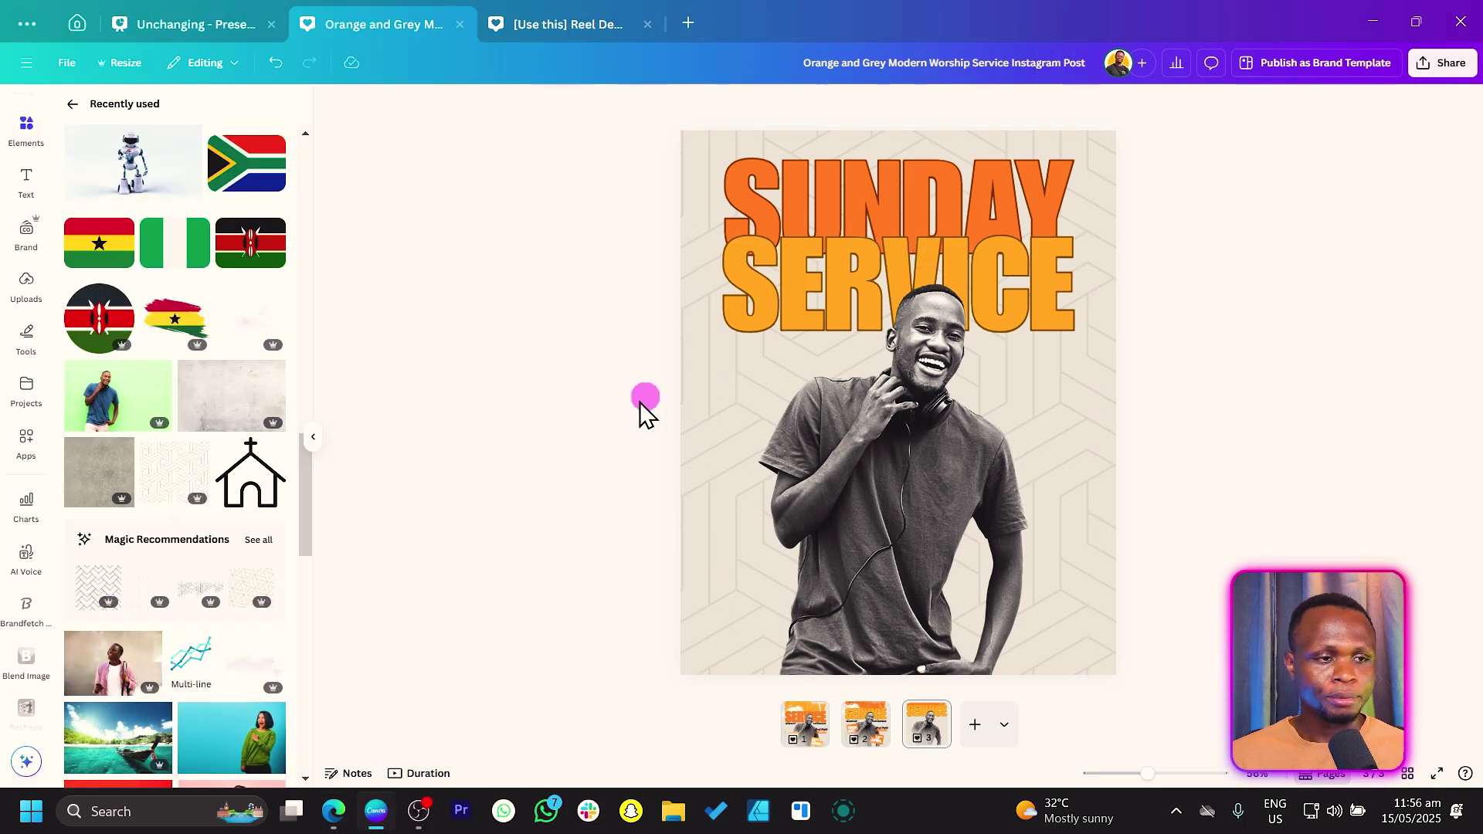
Step: Add a bold, enlarged 'WORSHIP' label below SERVICE and nudge the man photo slightly left
key(t)
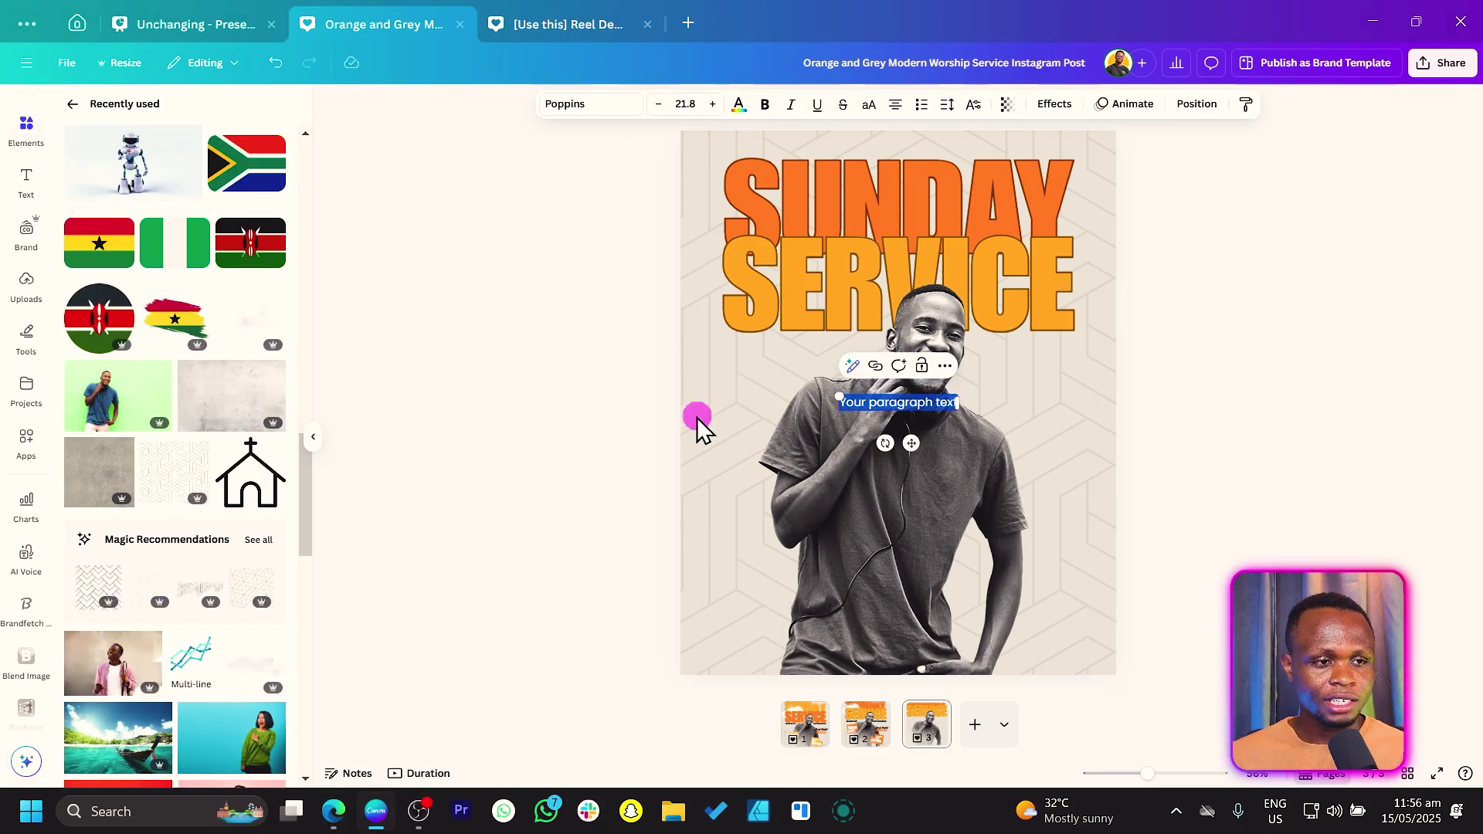
drag(896, 442, 793, 392)
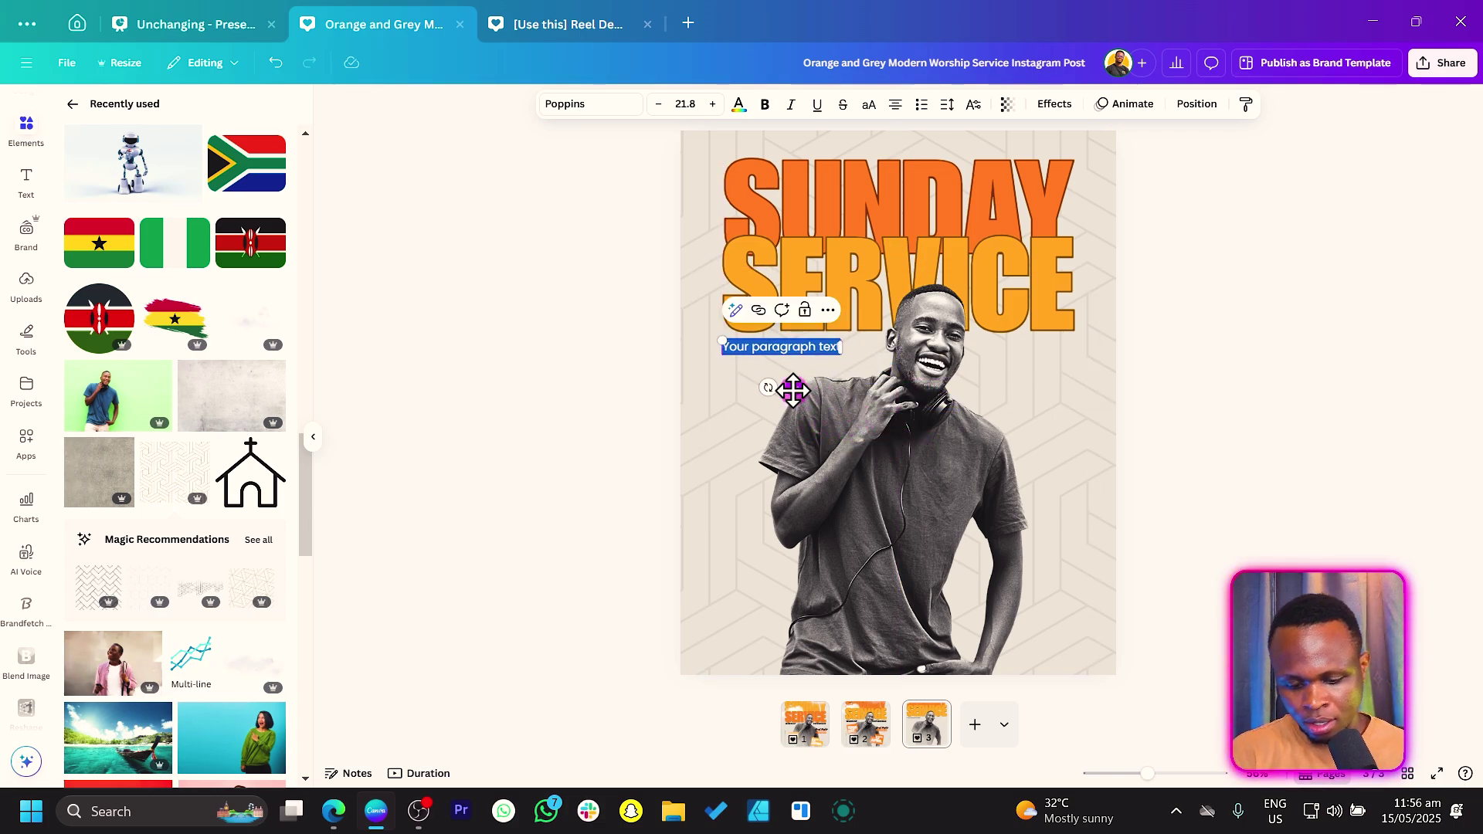
text(worship)
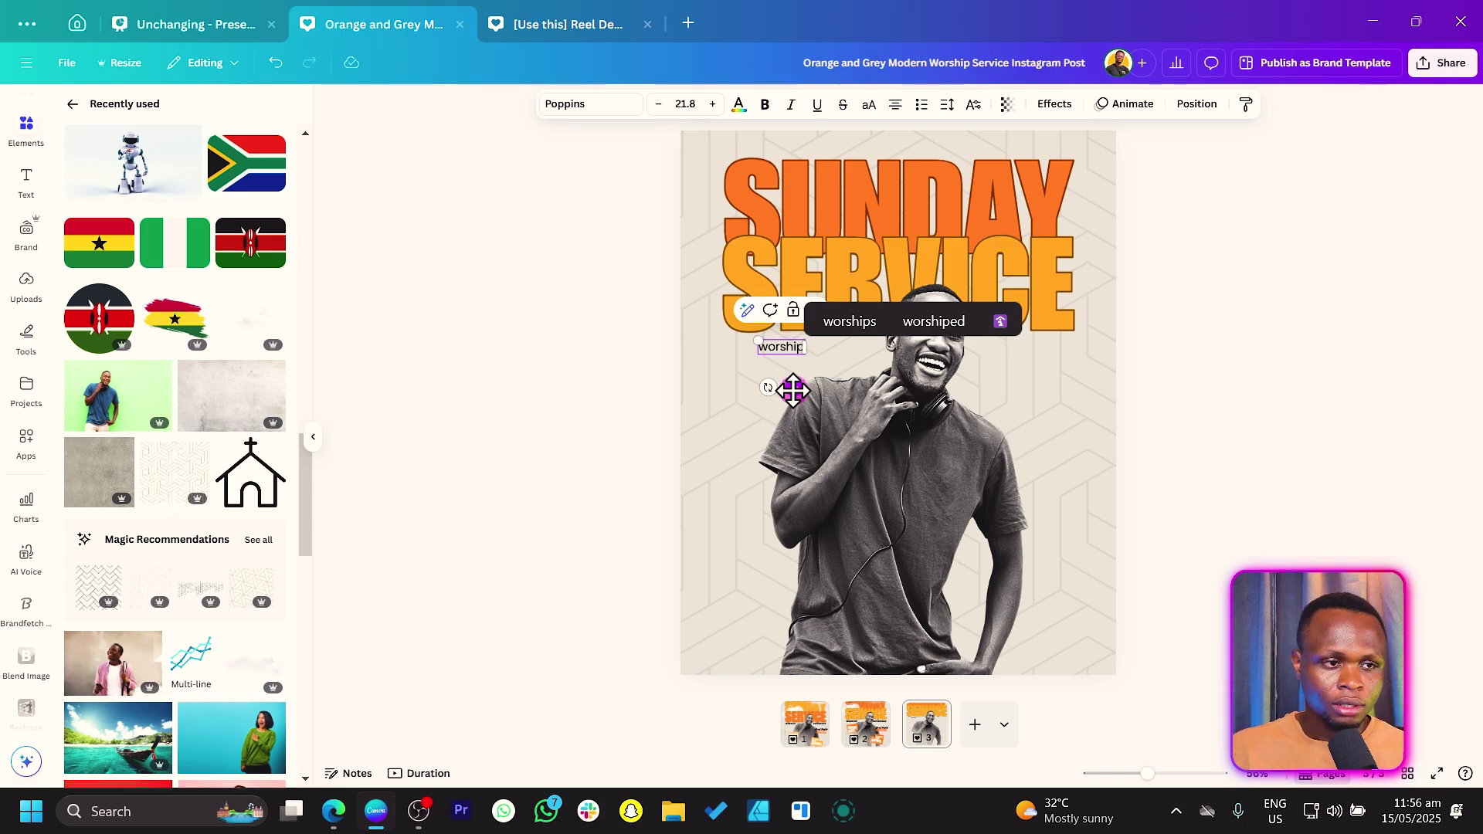
key(ctrl+a)
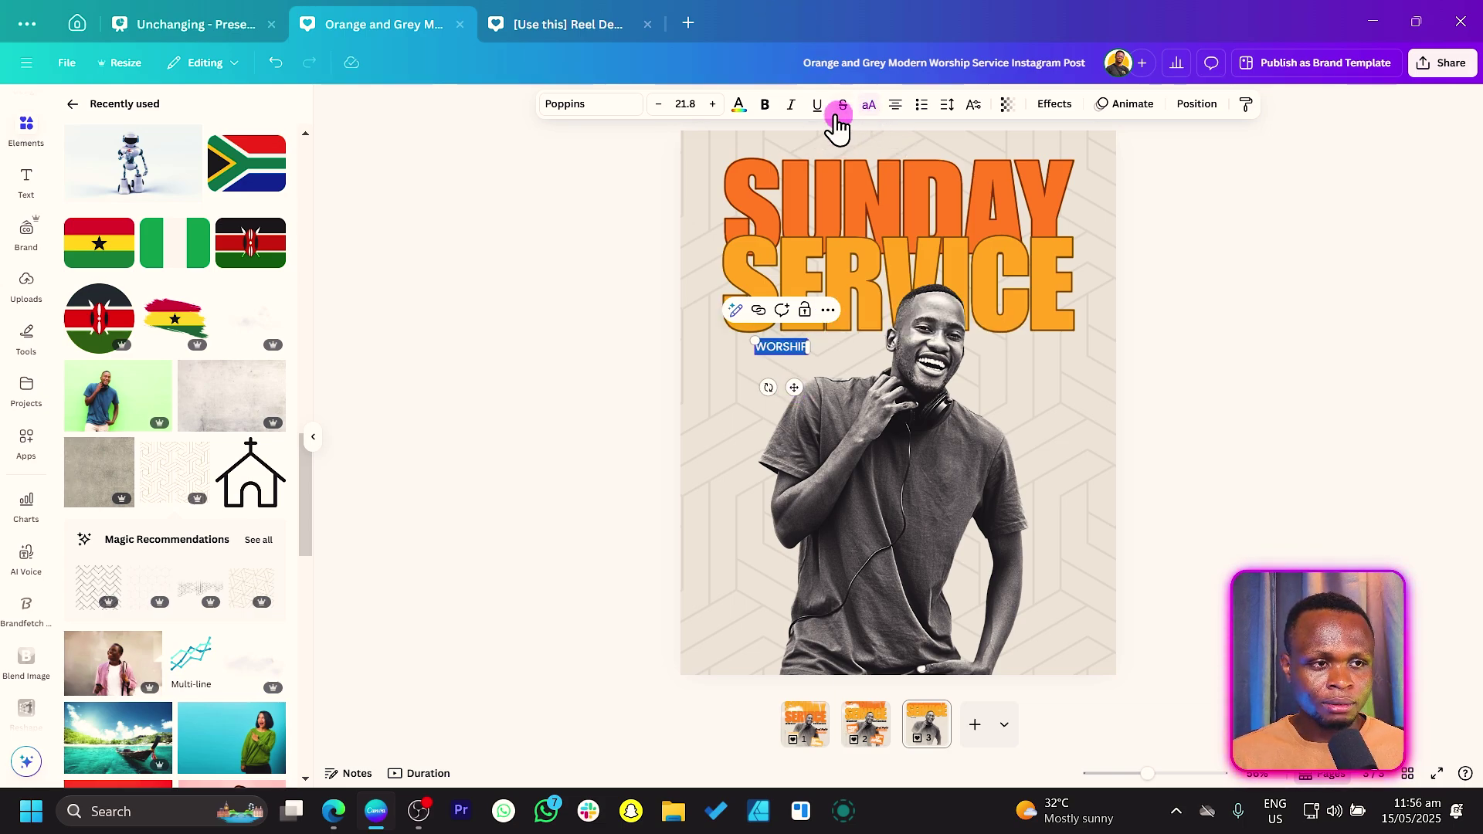
click(765, 105)
drag(808, 356, 842, 361)
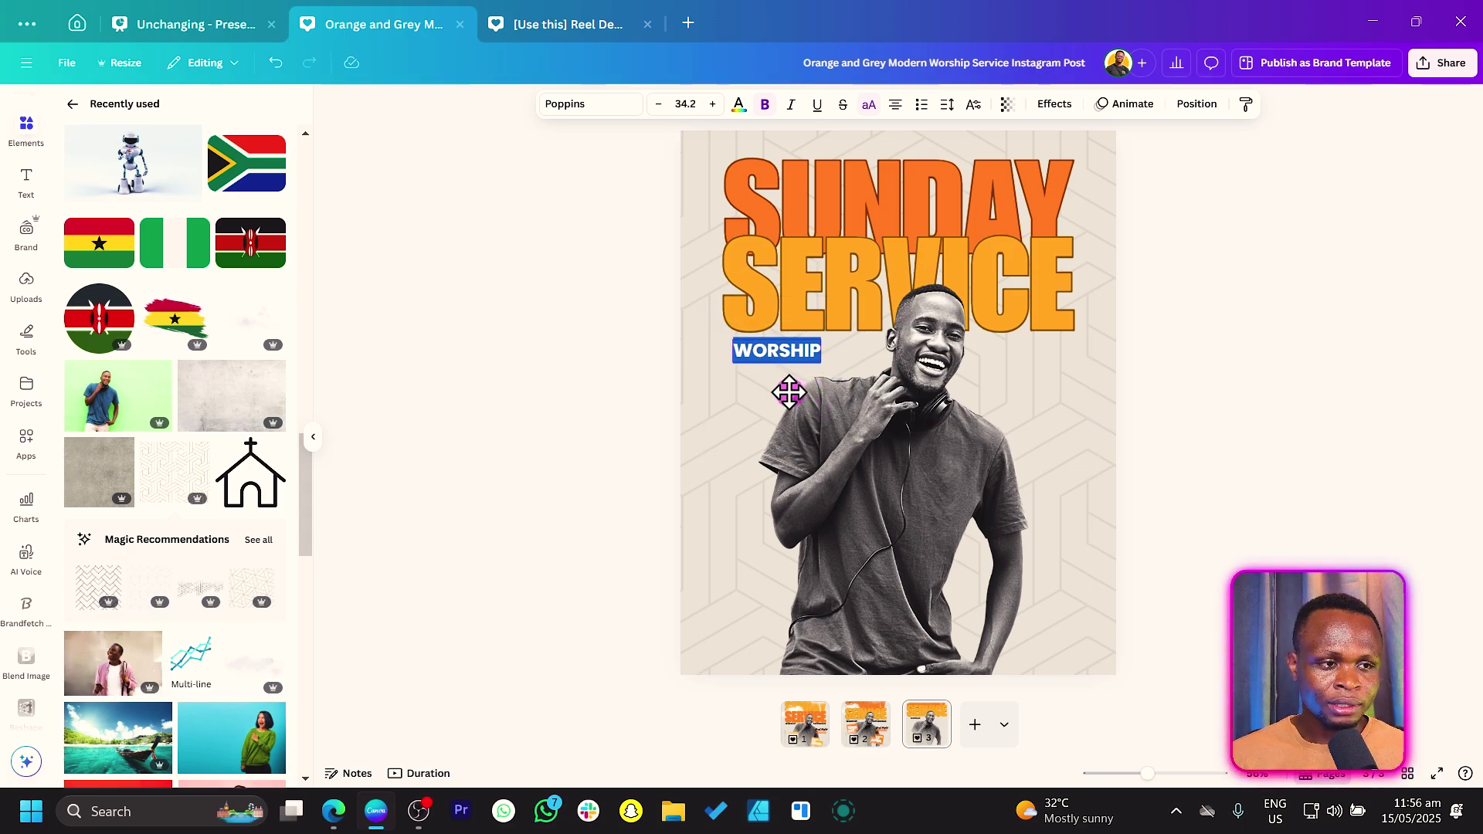
click(955, 458)
drag(949, 456, 937, 457)
Step: Duplicate the label, retype it as 'EXPERIENCE', and place it right of the man's face
click(776, 343)
key(ctrl+d)
drag(788, 397, 996, 398)
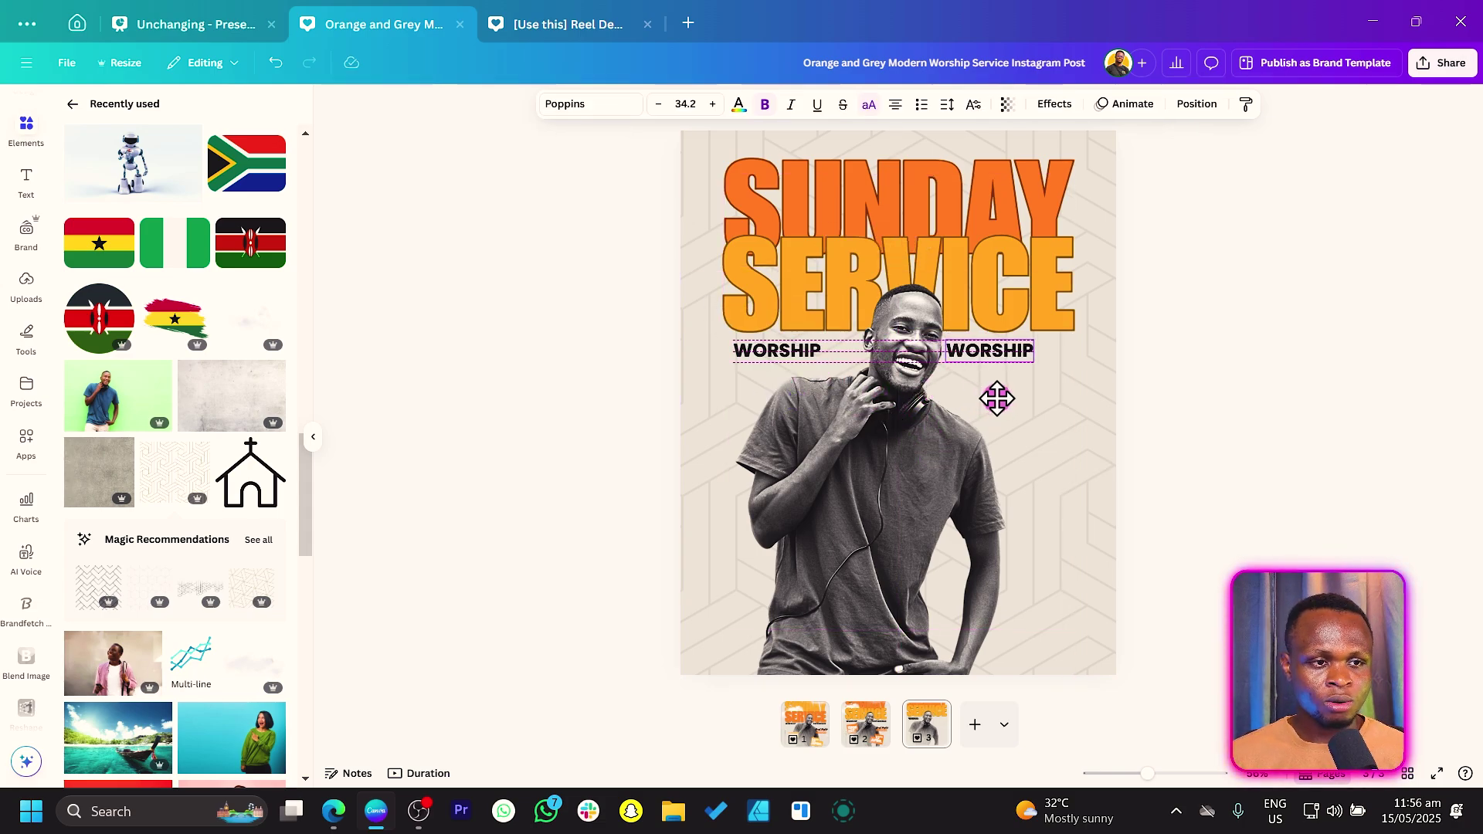
double_click(1002, 358)
text(EX)
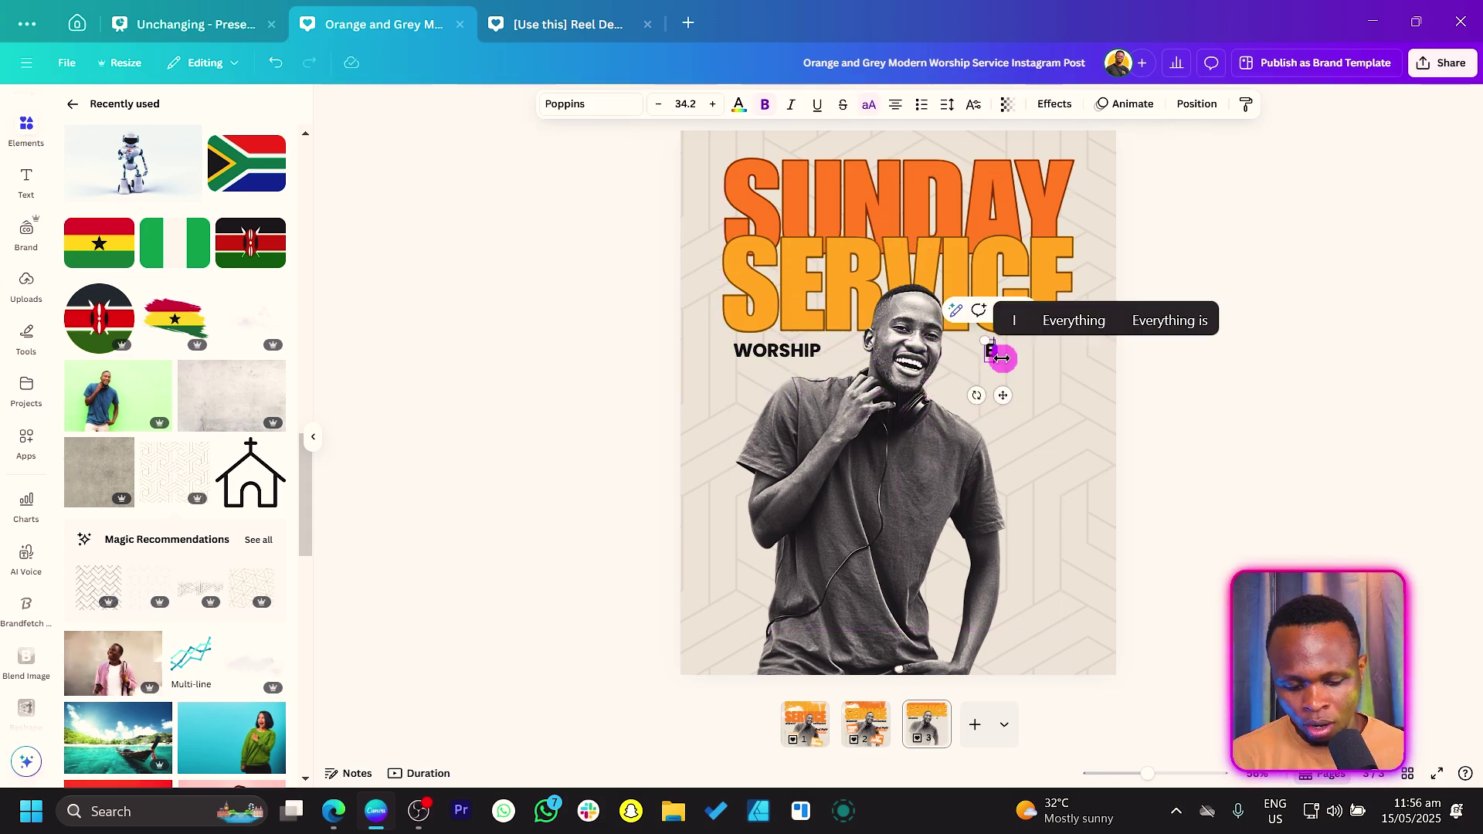
text(PERIENCE)
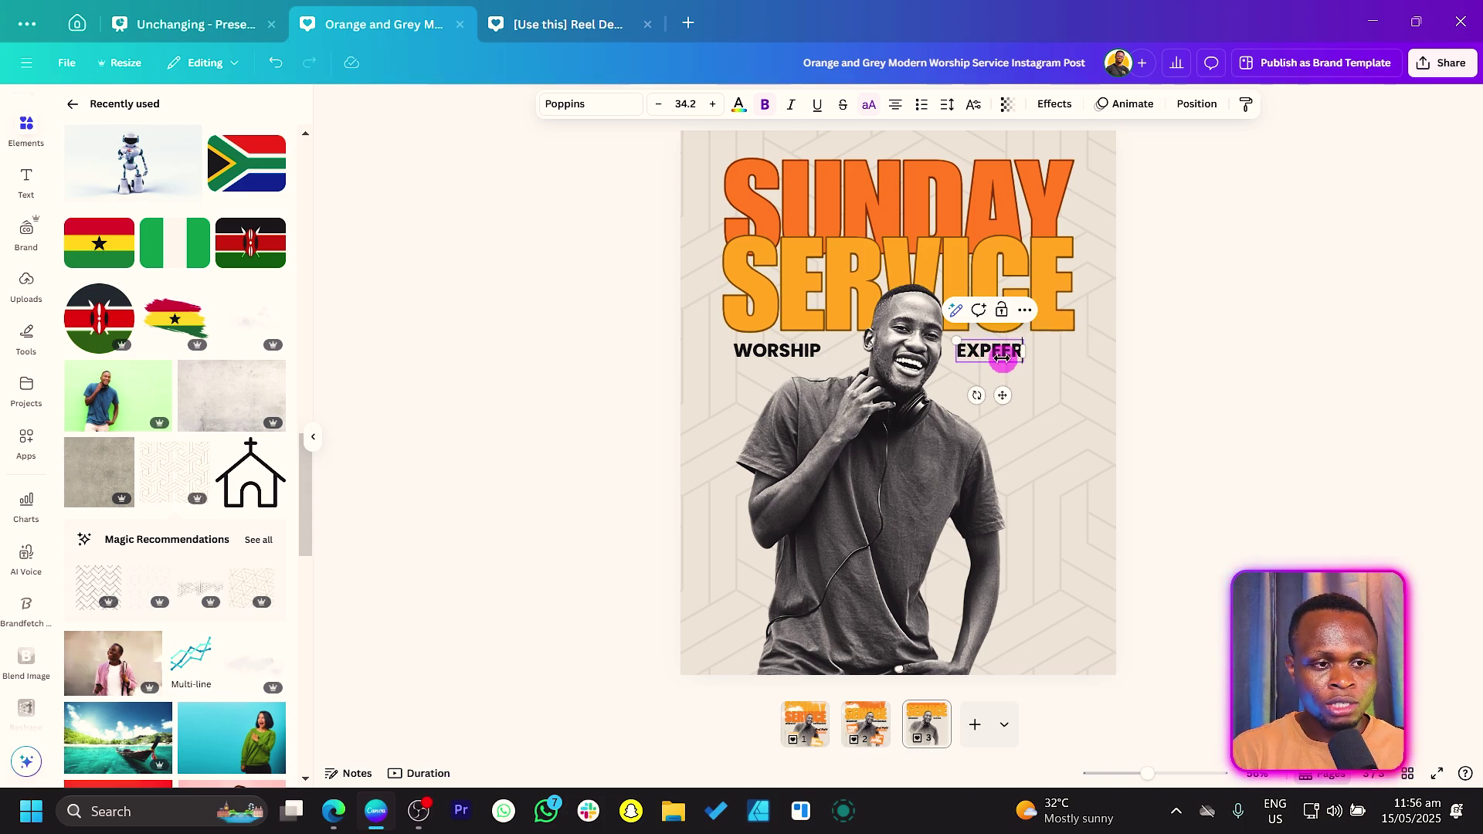
drag(1003, 398, 1030, 391)
Step: Scale WORSHIP and EXPERIENCE together up to size 40.3
click(782, 357)
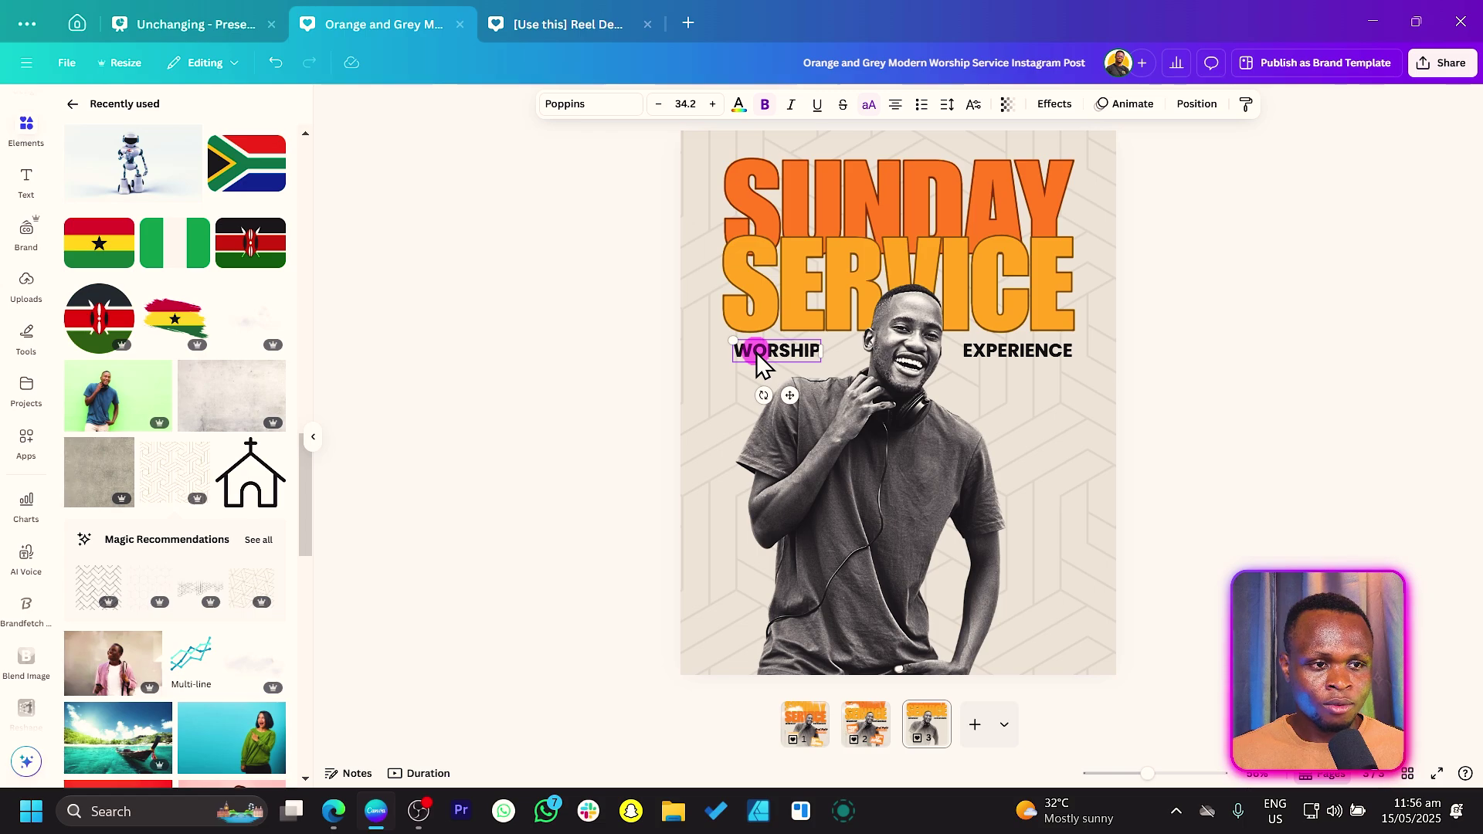
shift+click(977, 352)
drag(1080, 364, 1008, 363)
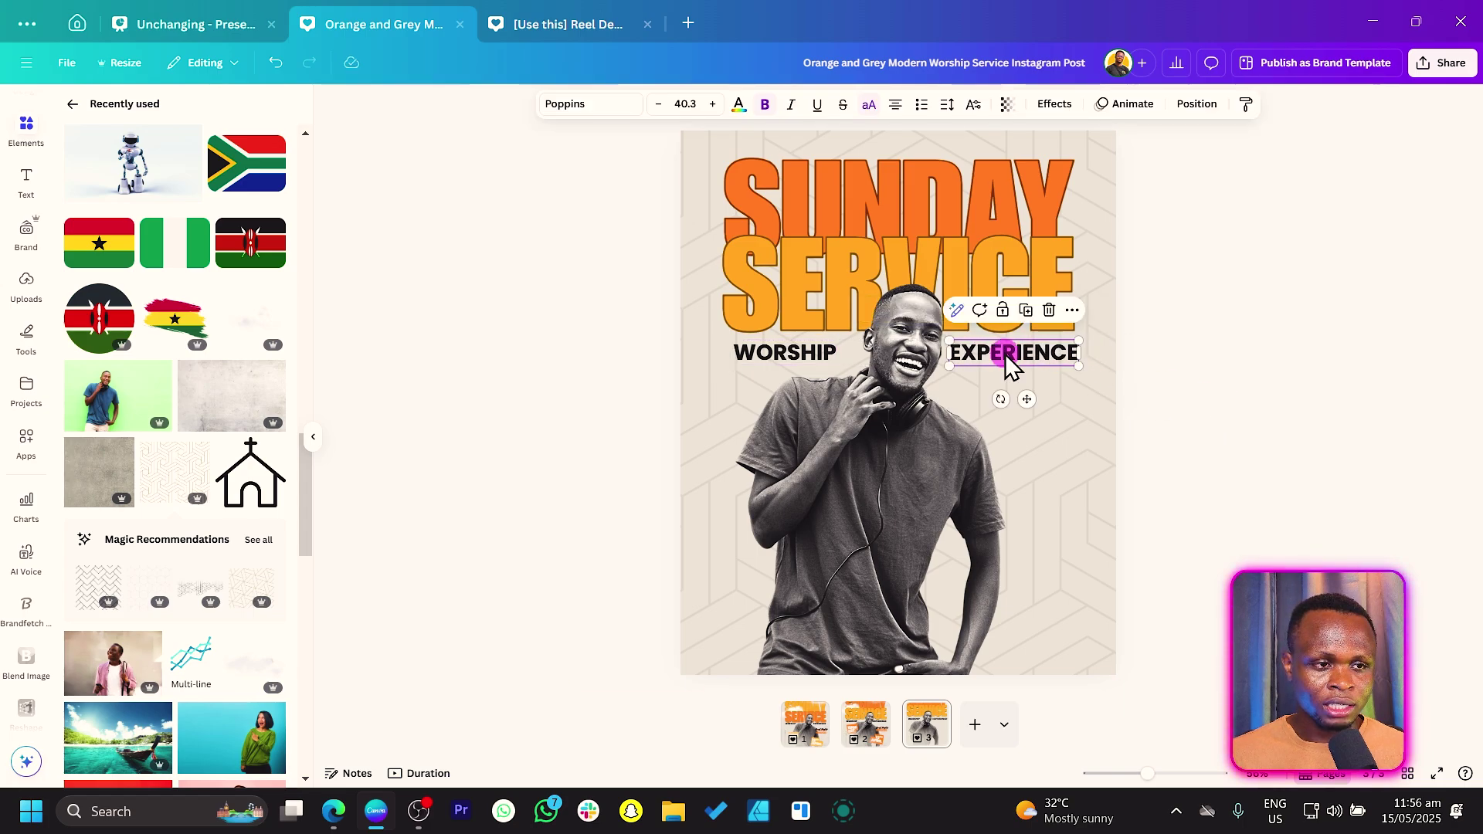
click(614, 367)
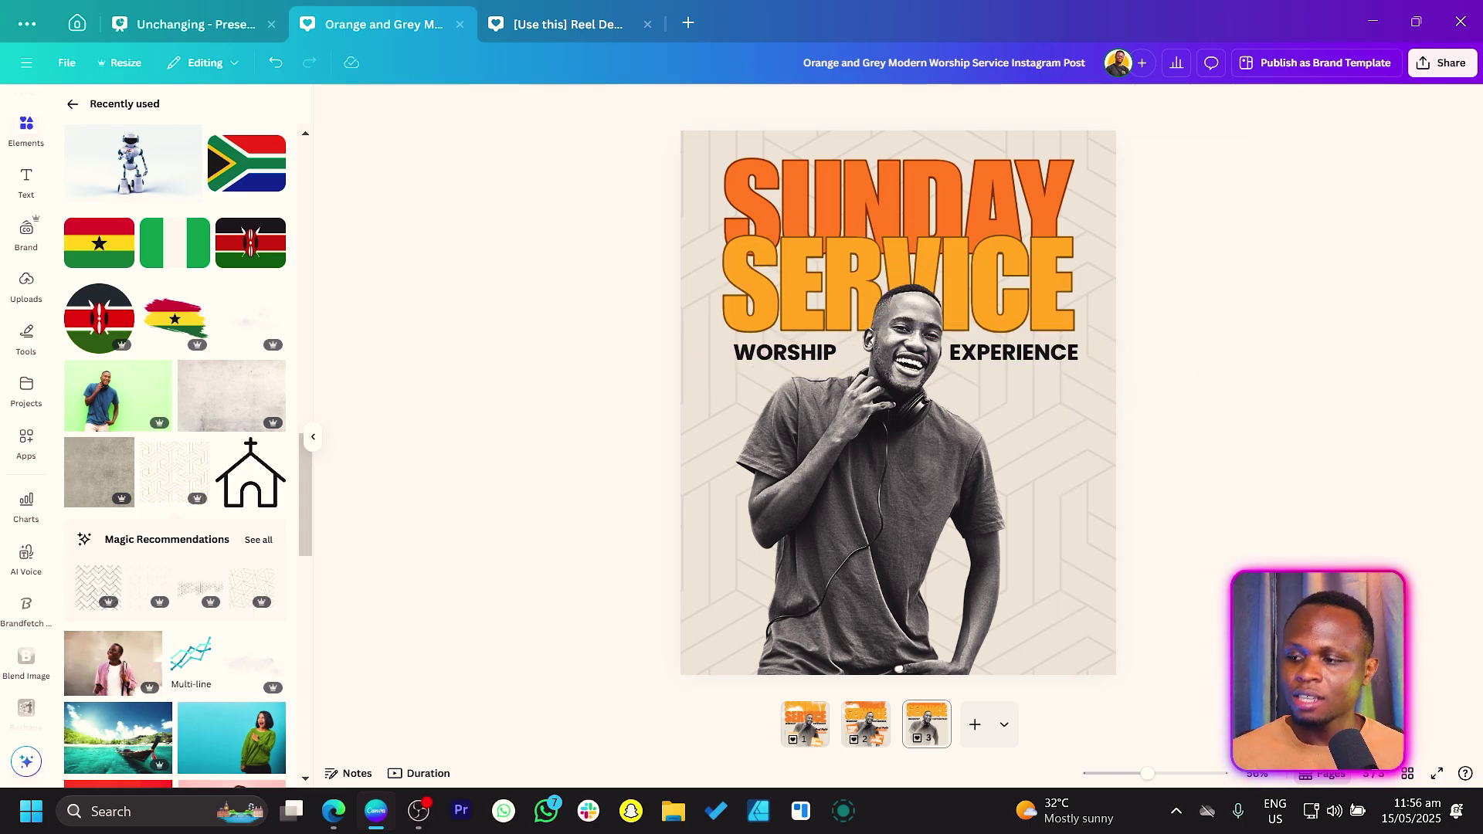
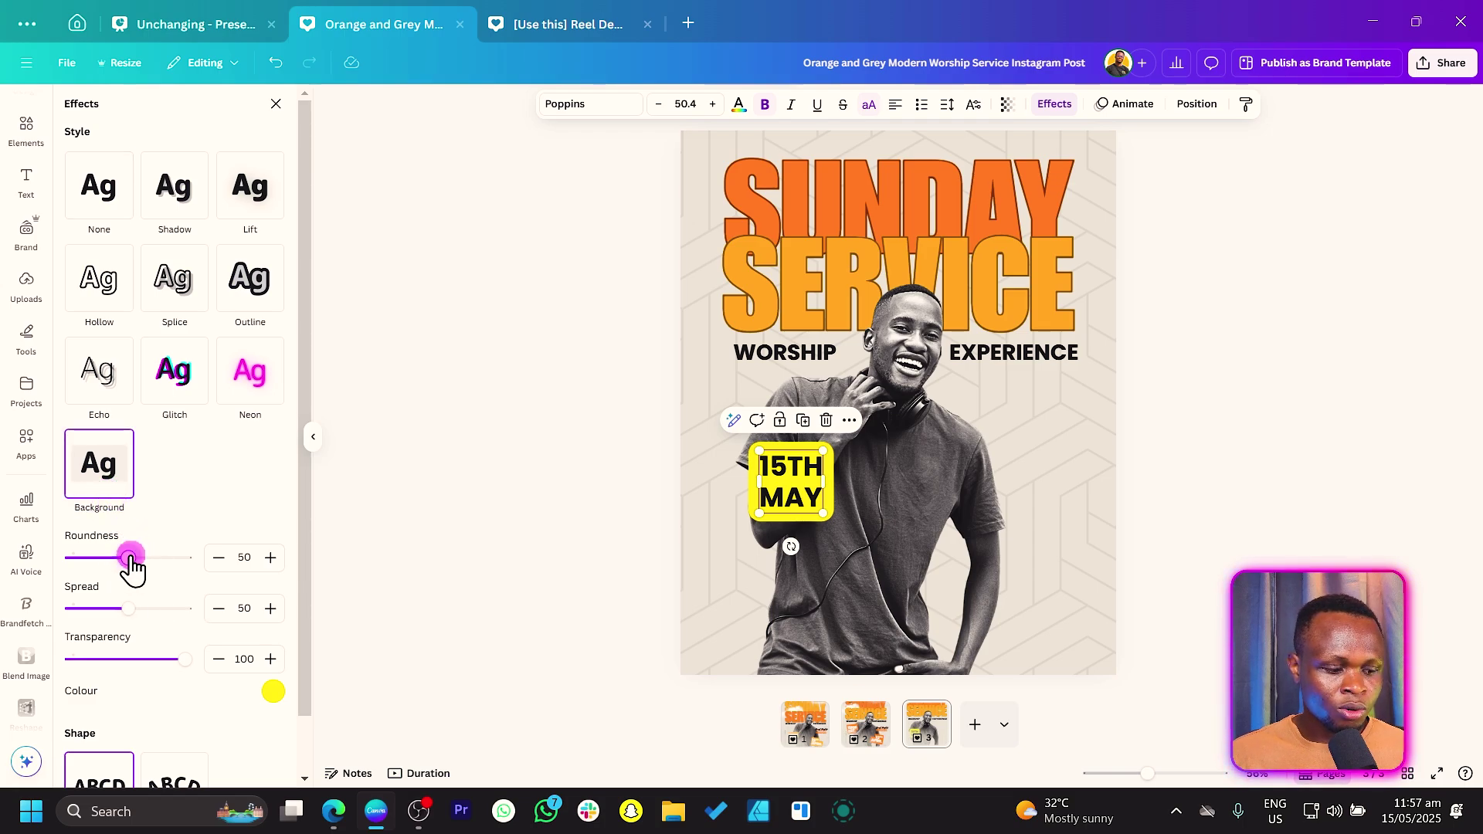
Step: Give the 15TH MAY box roundness 0 and spread 32, then move it up and left
drag(133, 568, 59, 564)
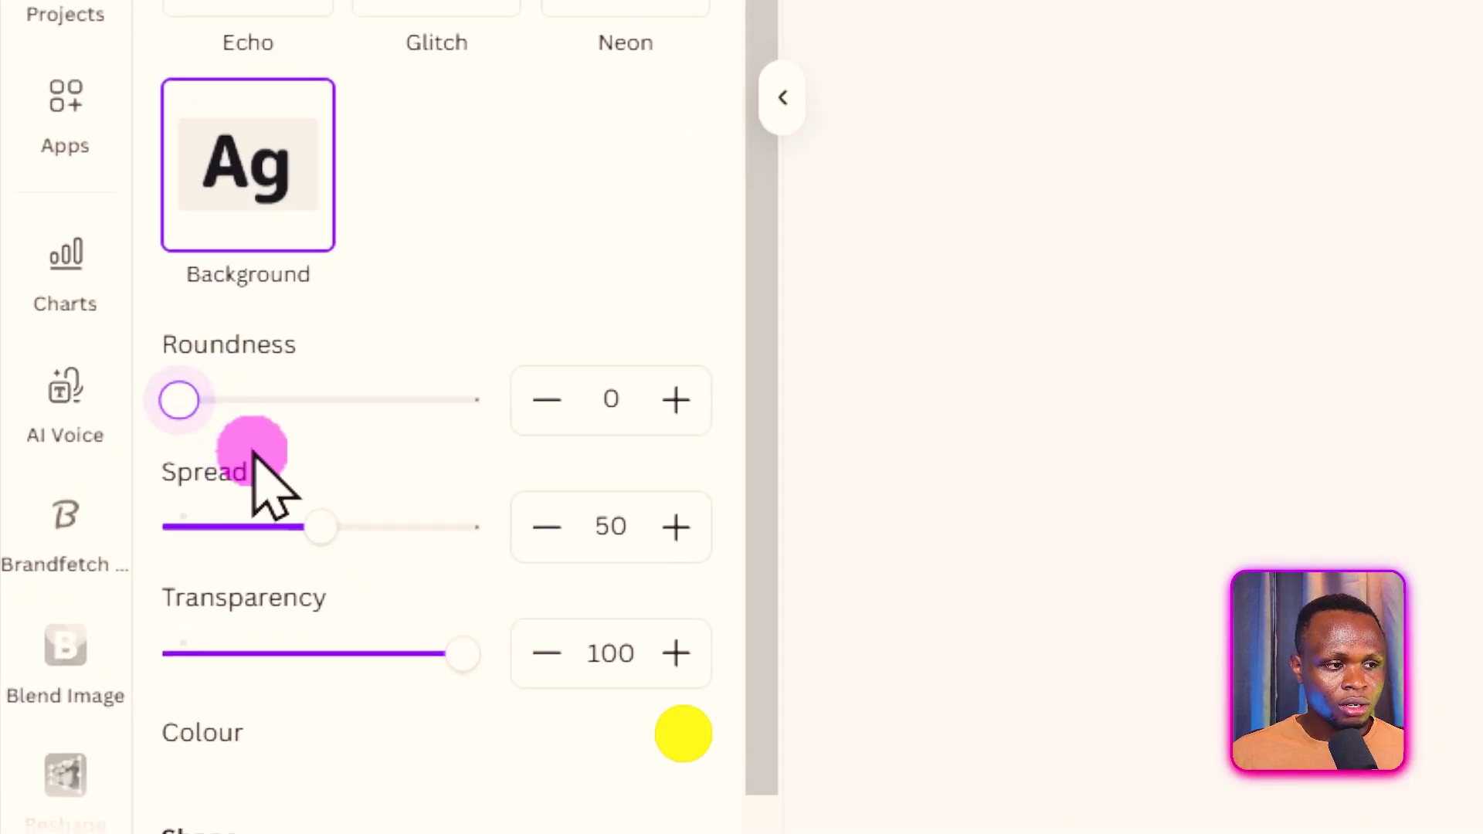
drag(301, 511, 268, 533)
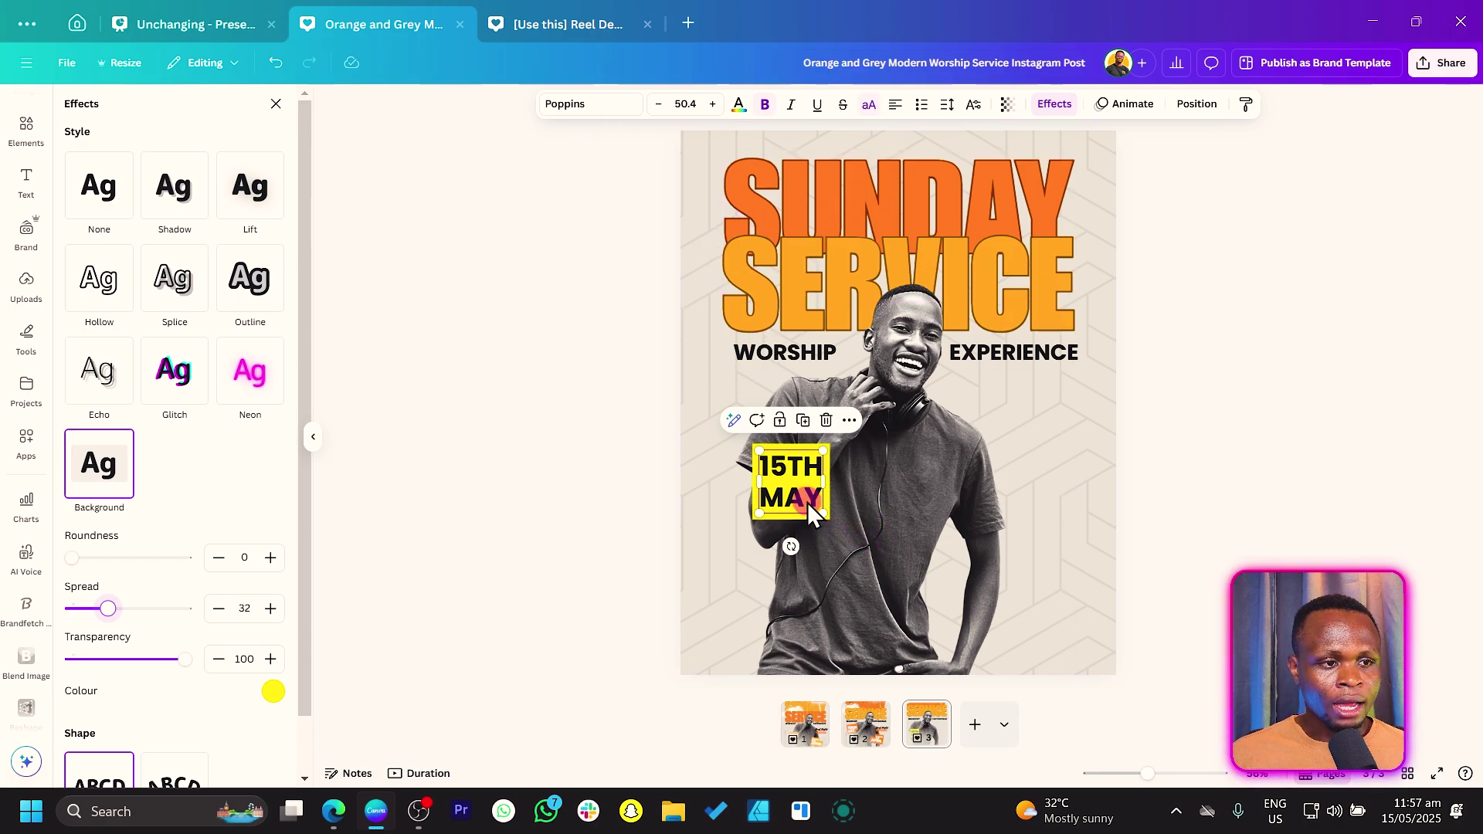
drag(794, 547, 800, 493)
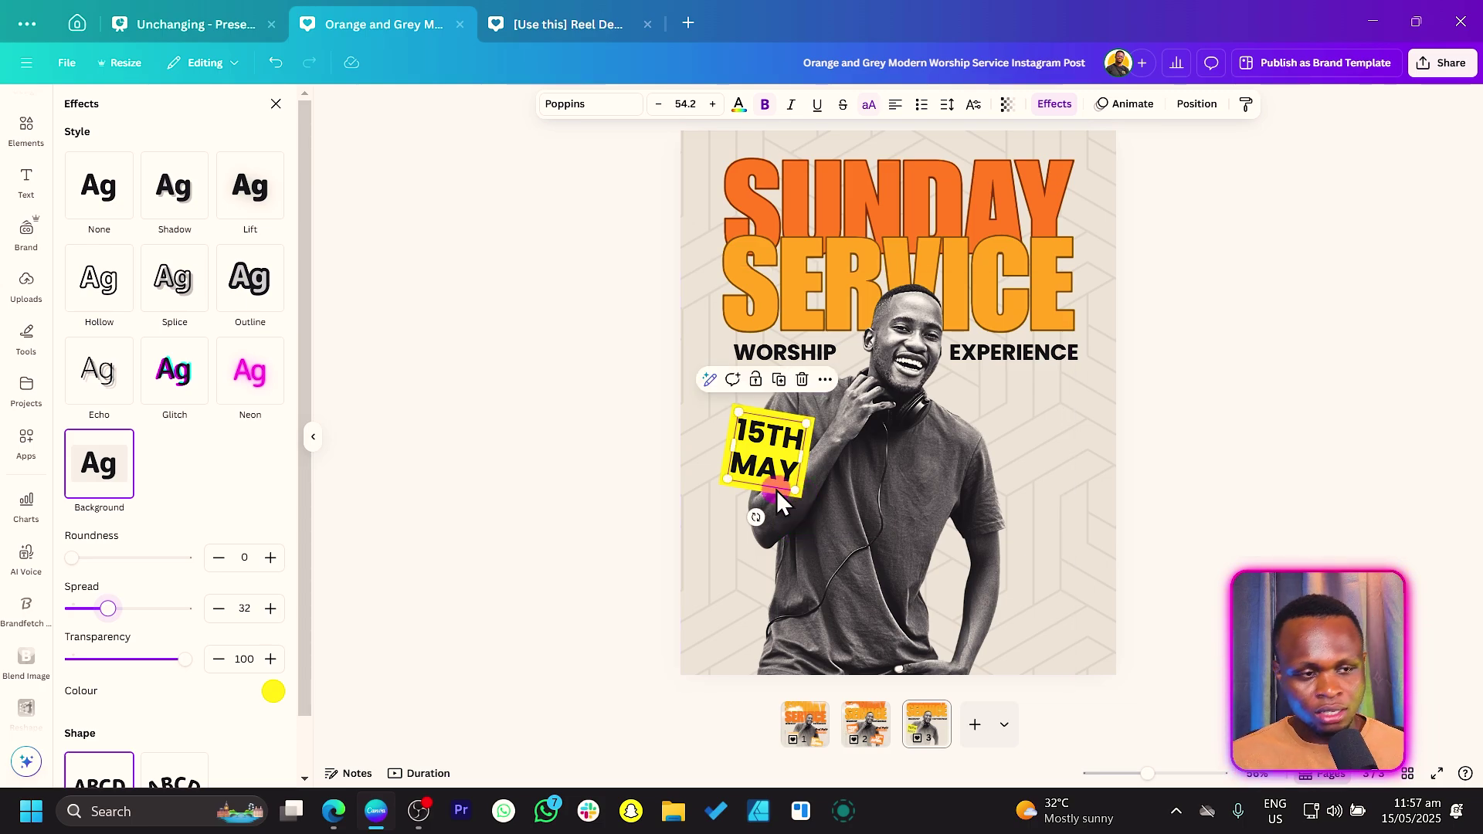
Step: Duplicate the 15TH MAY label and place the tilted copy at the photo's lower right
click(629, 471)
drag(765, 477, 1003, 536)
key(ctrl+d)
drag(997, 593, 1007, 594)
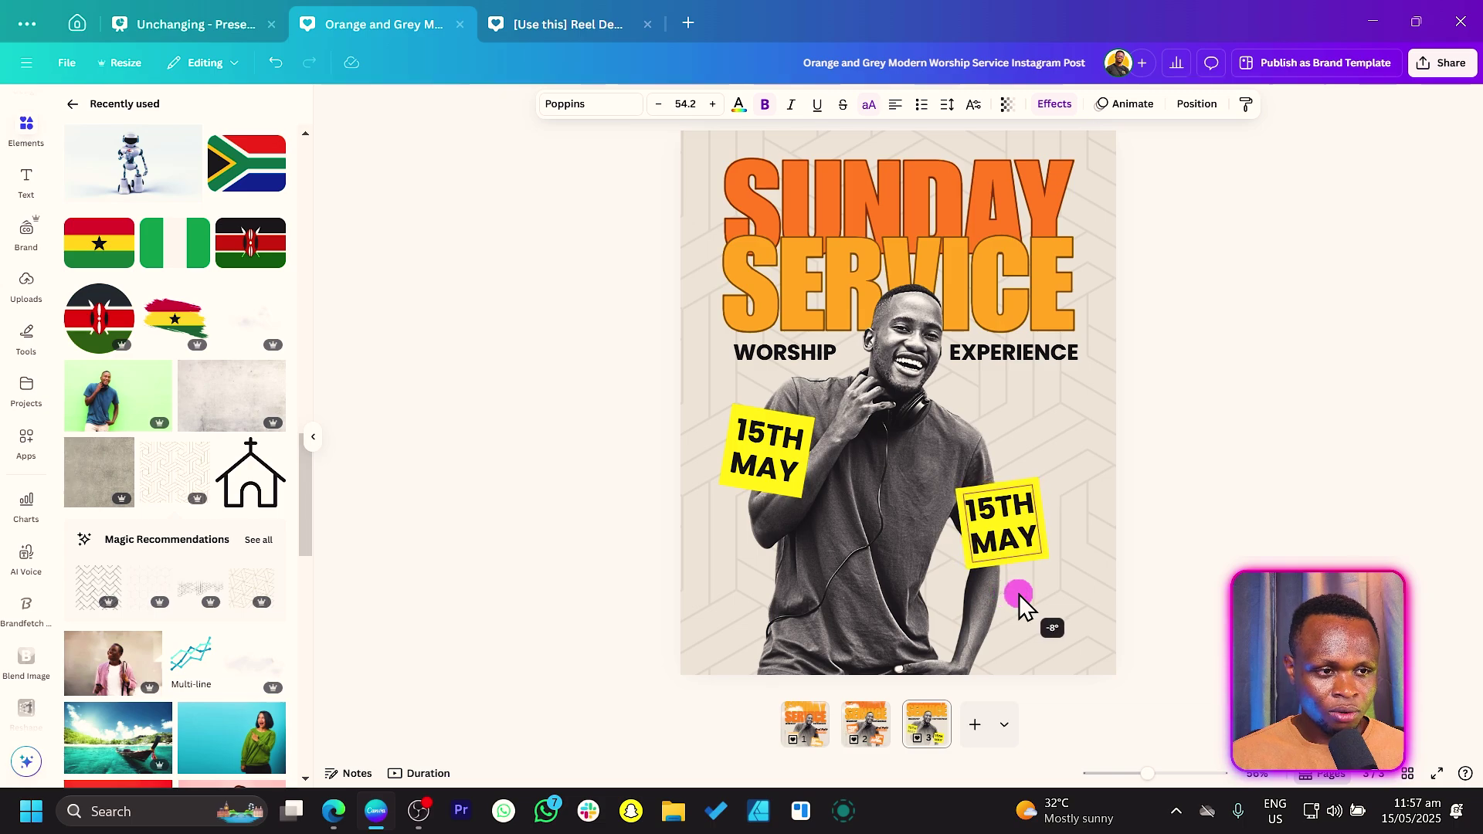
Step: Change the copy's text to 9AM GMT and adjust its alignment
double_click(1008, 538)
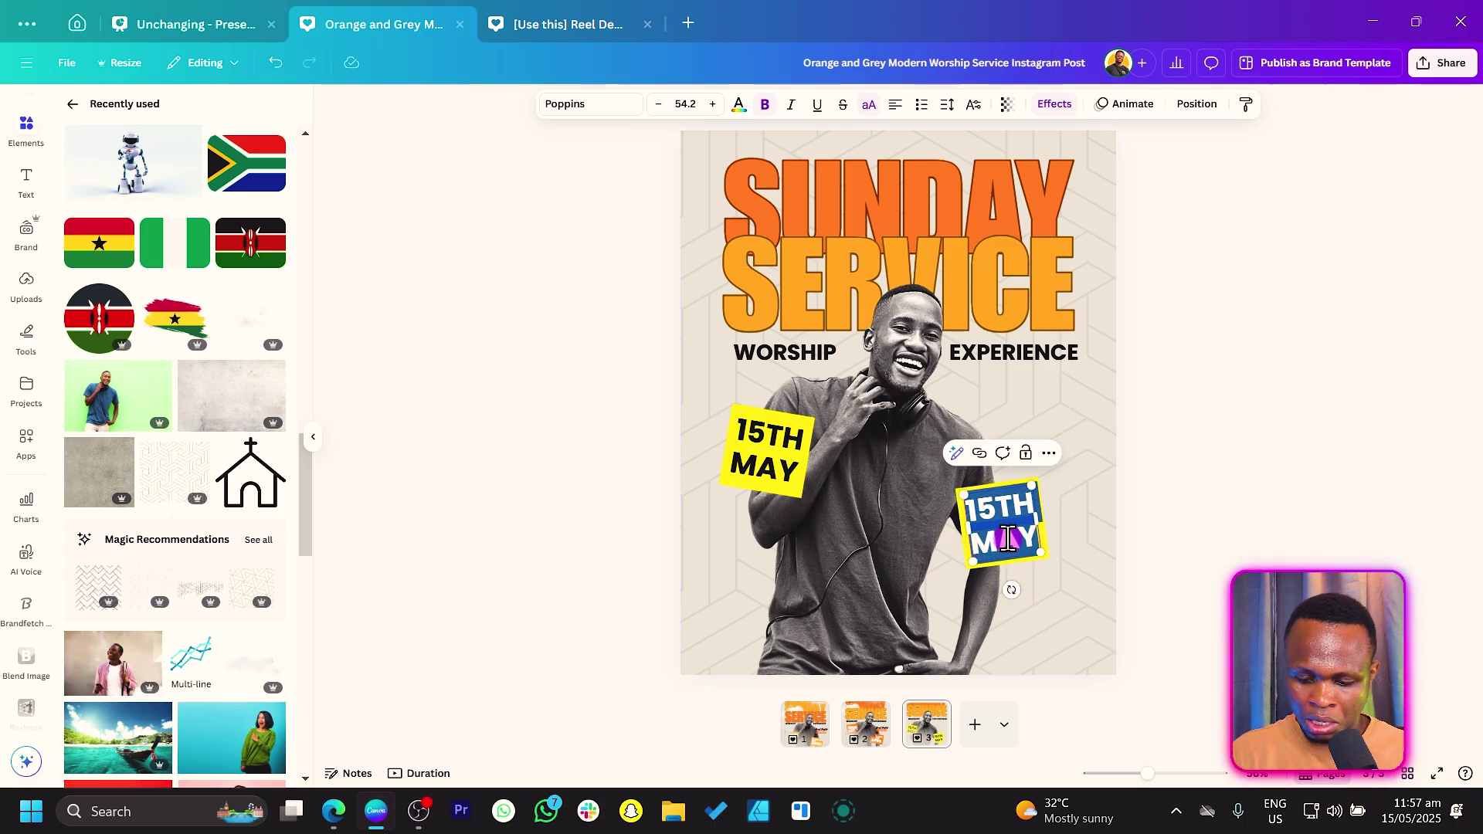
text(9AM)
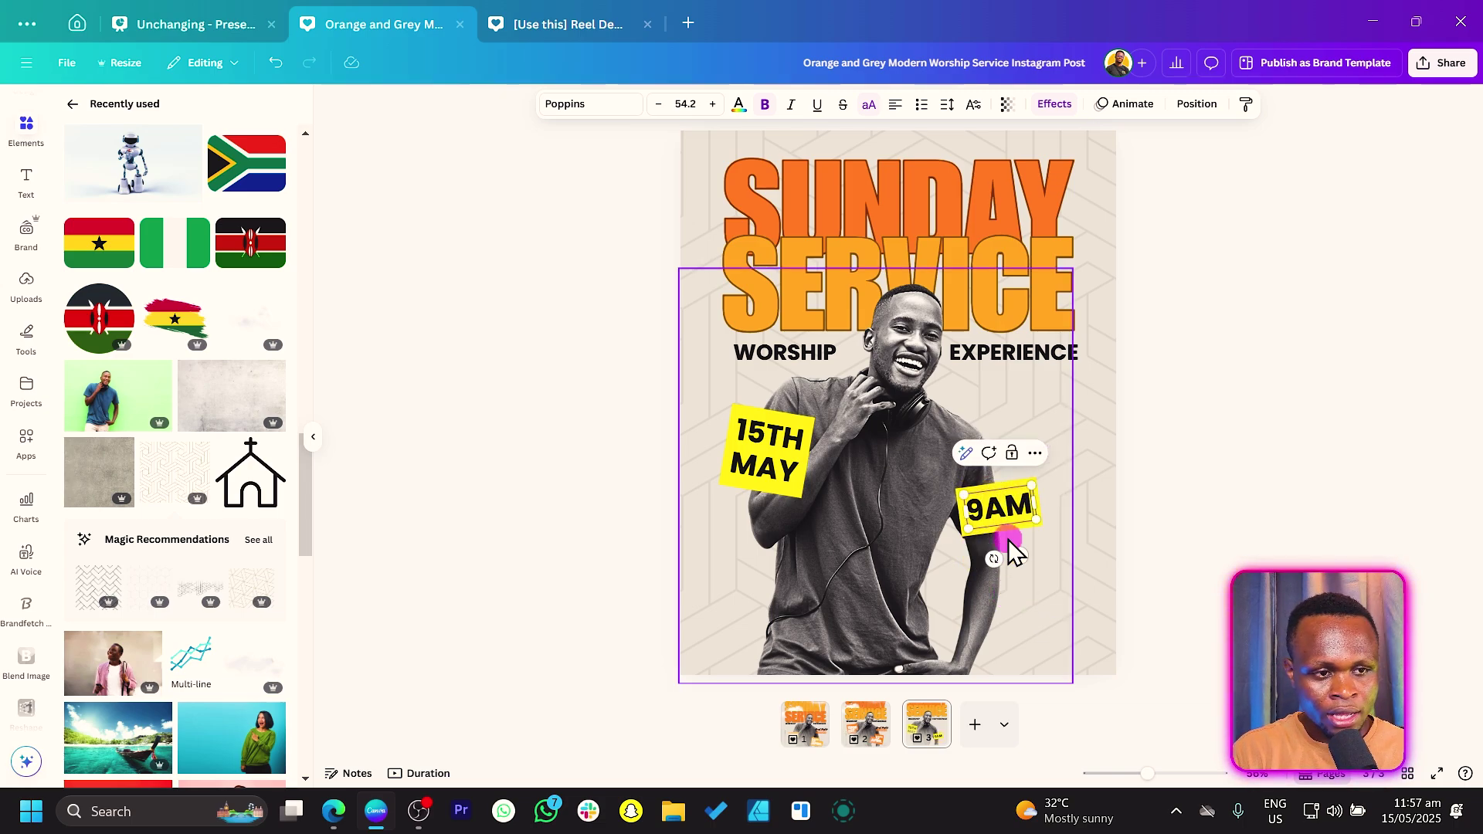
text( GMT)
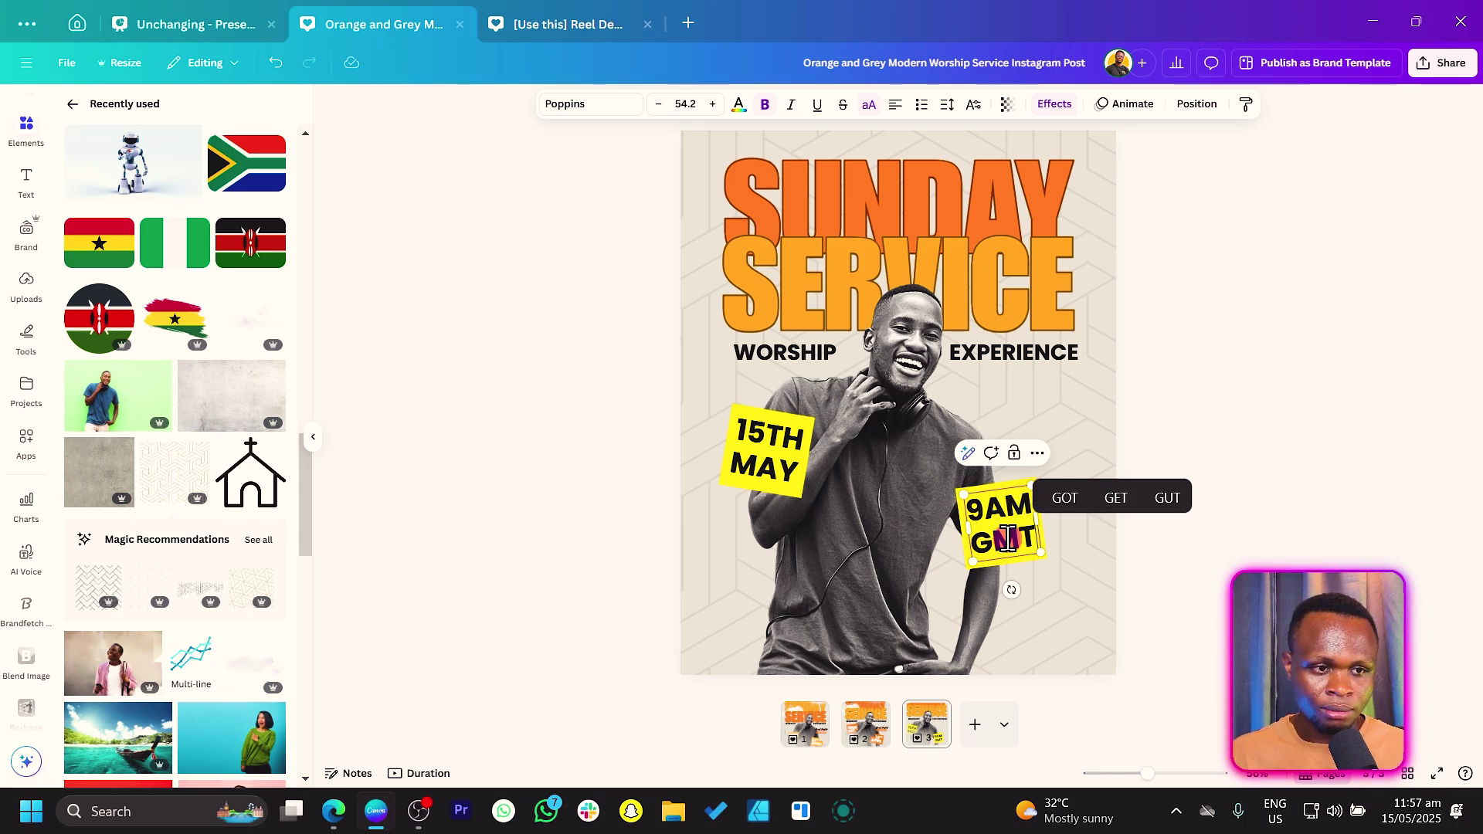
key(ctrl+a)
click(897, 104)
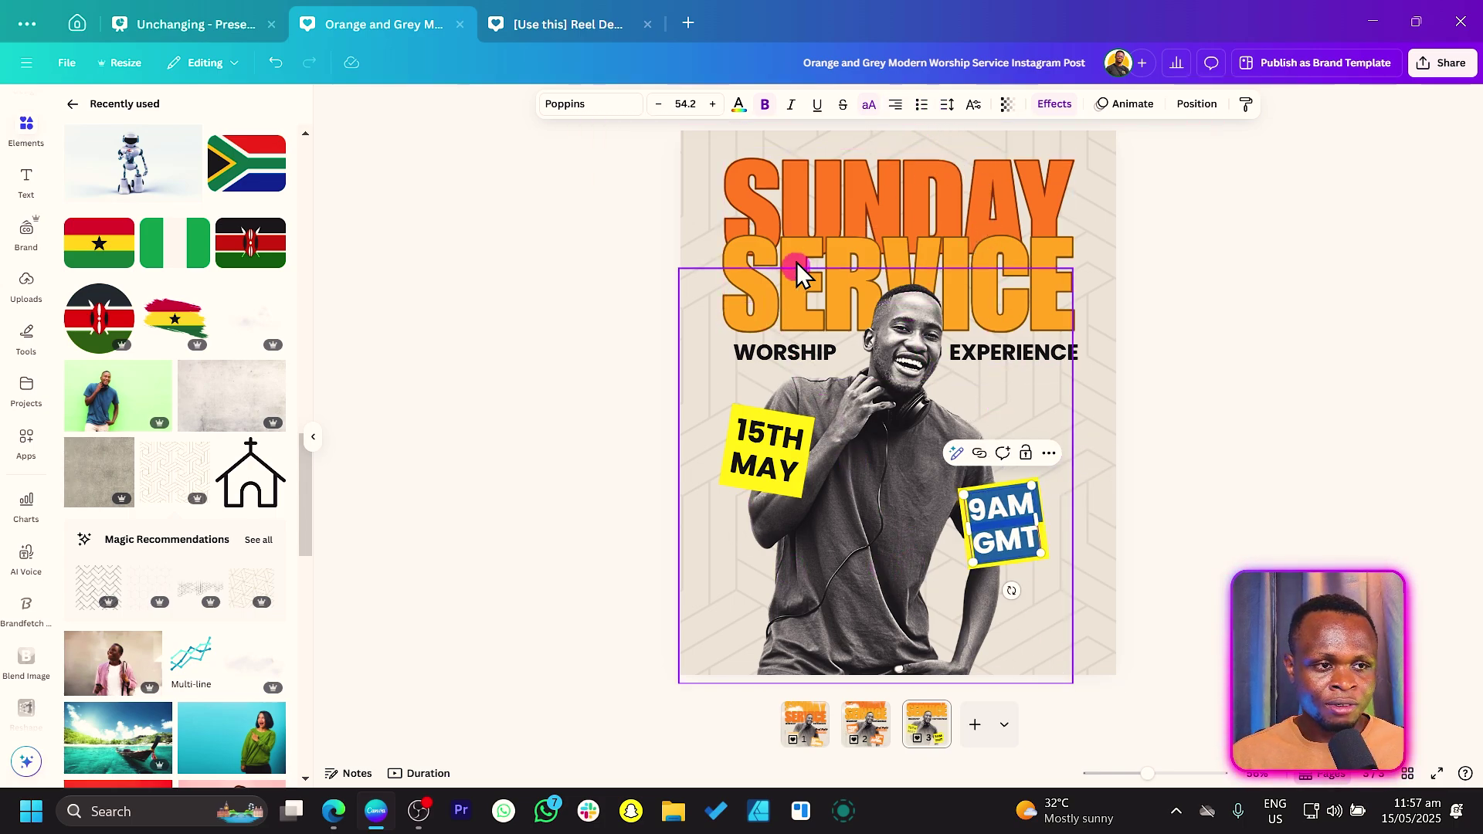
click(1053, 105)
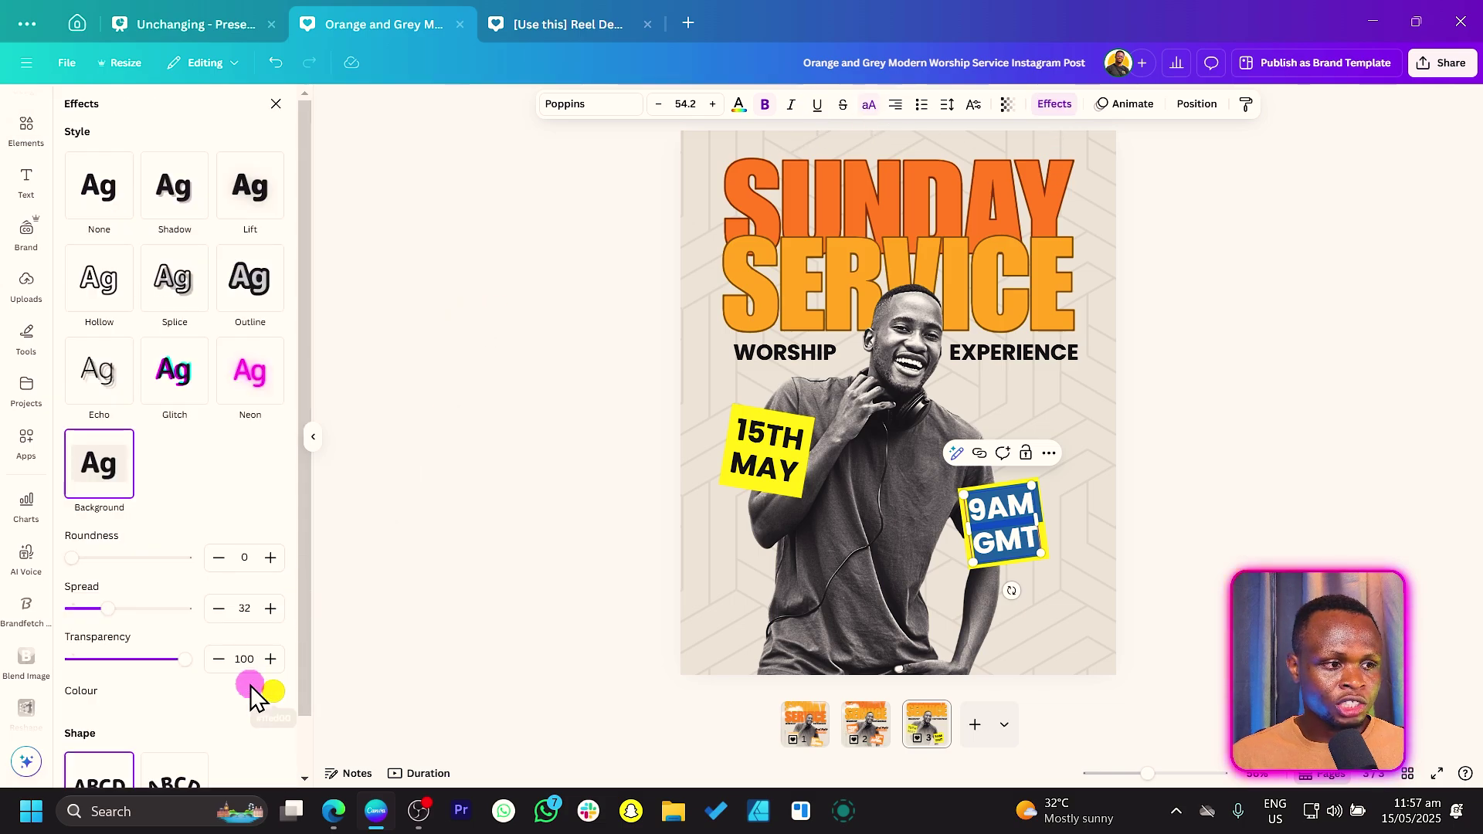
Step: Give the 9AM GMT box an orange background and the 15TH MAY box a light orange one
click(274, 692)
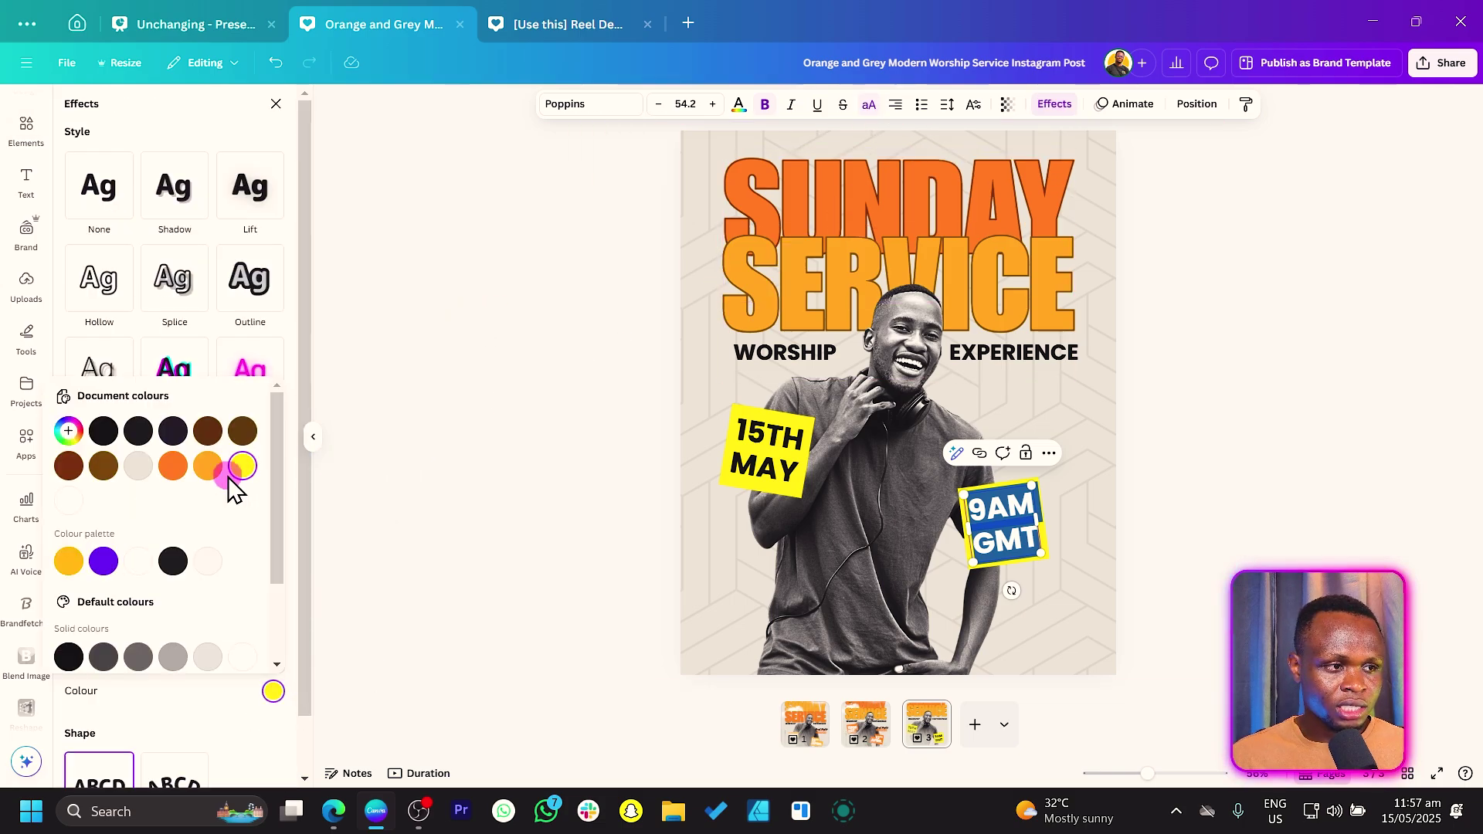
click(179, 468)
click(773, 471)
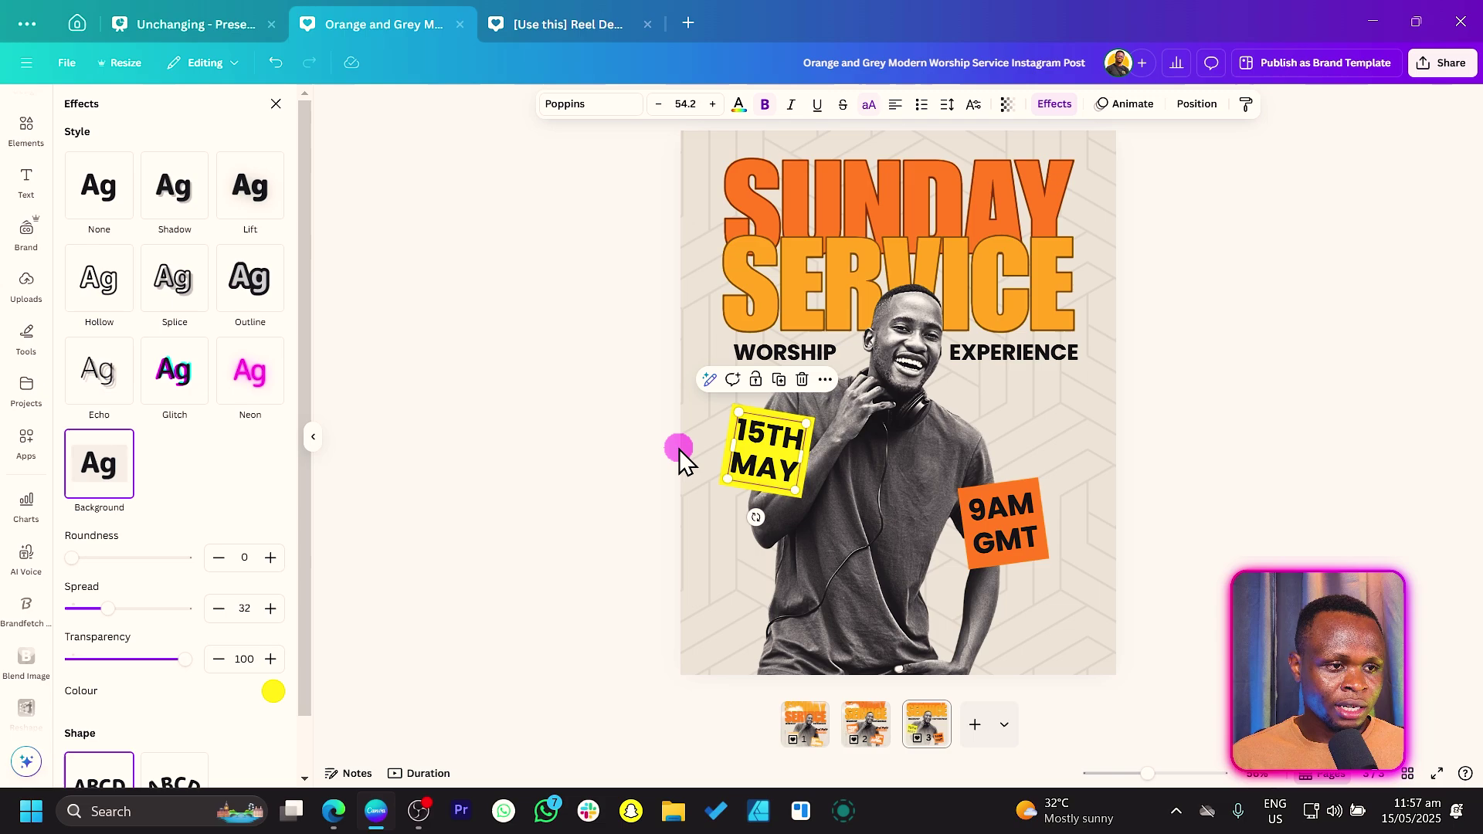
click(274, 693)
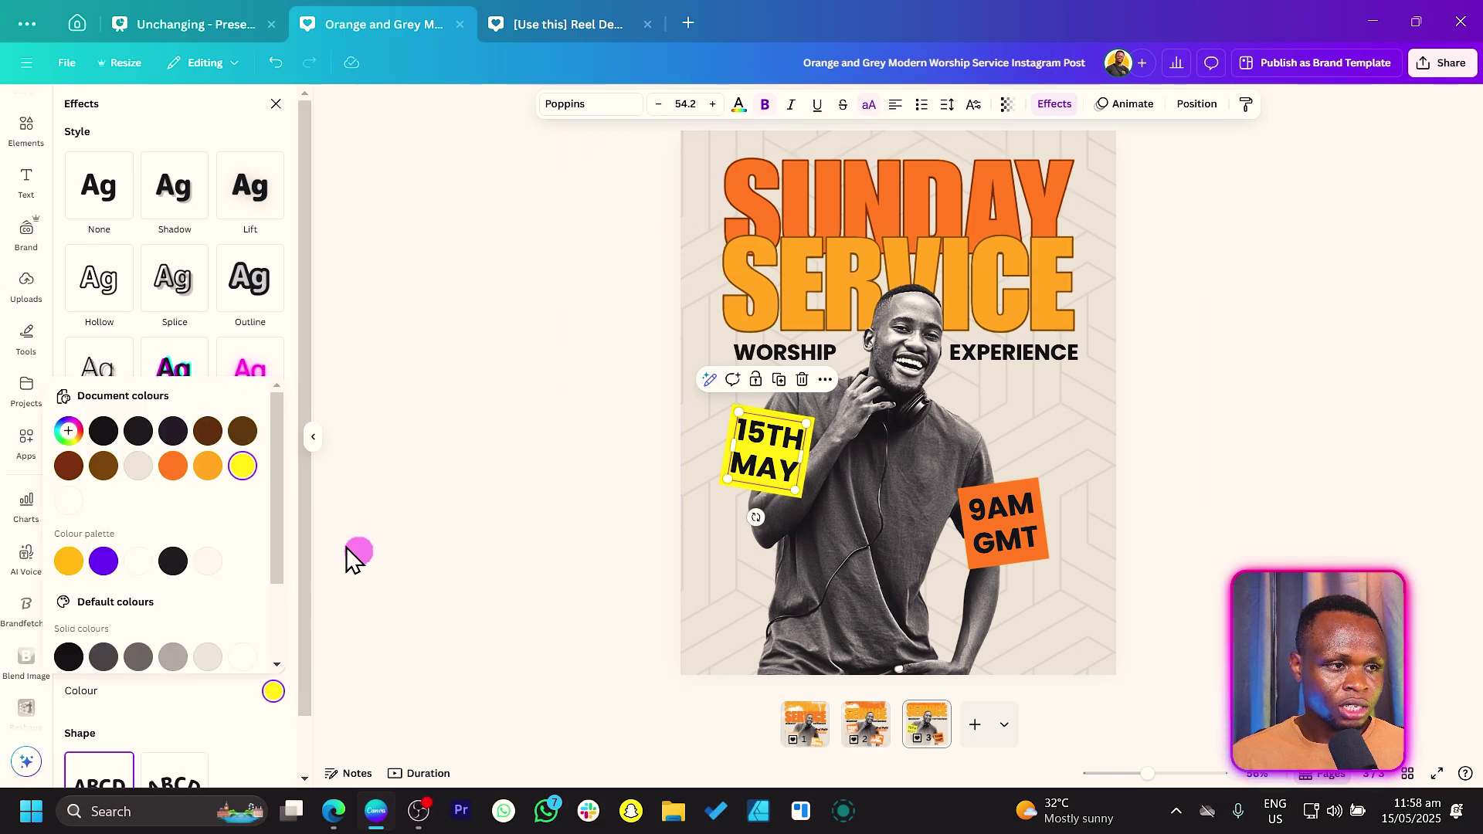
click(209, 468)
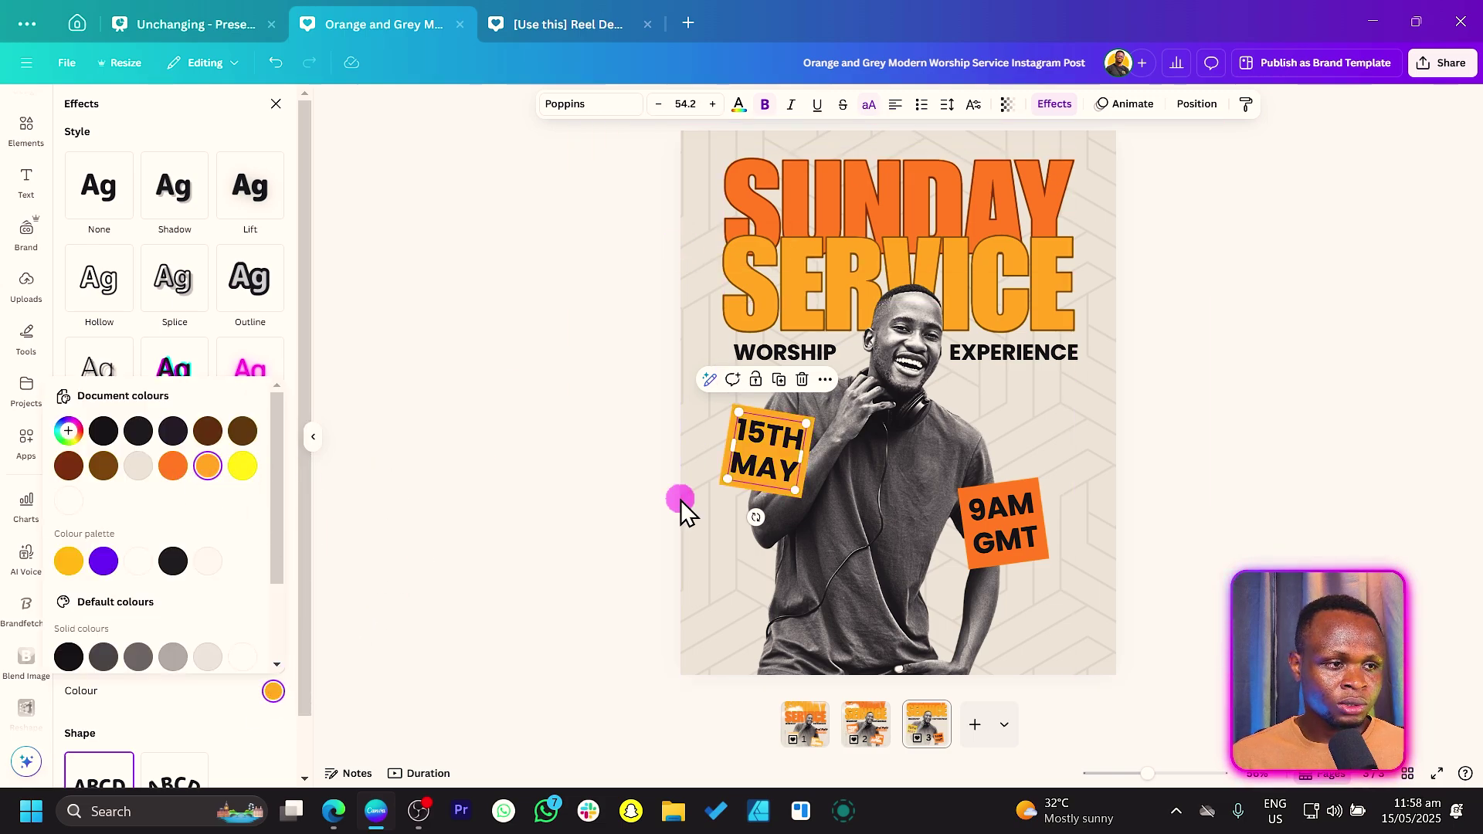
Step: Make both badges' text white and move the 9AM GMT badge lower on the photo
shift+click(996, 516)
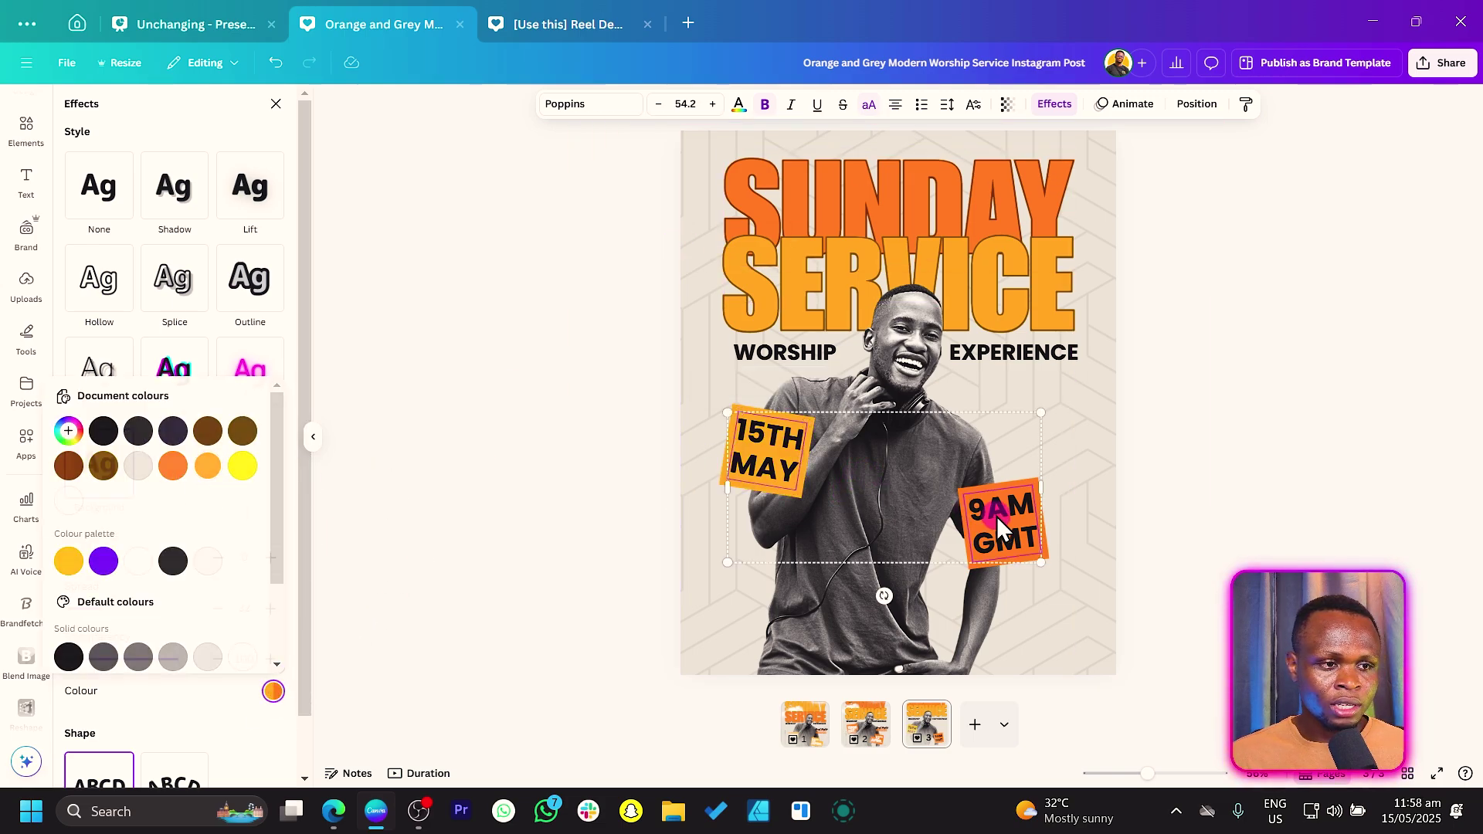
click(739, 106)
click(286, 258)
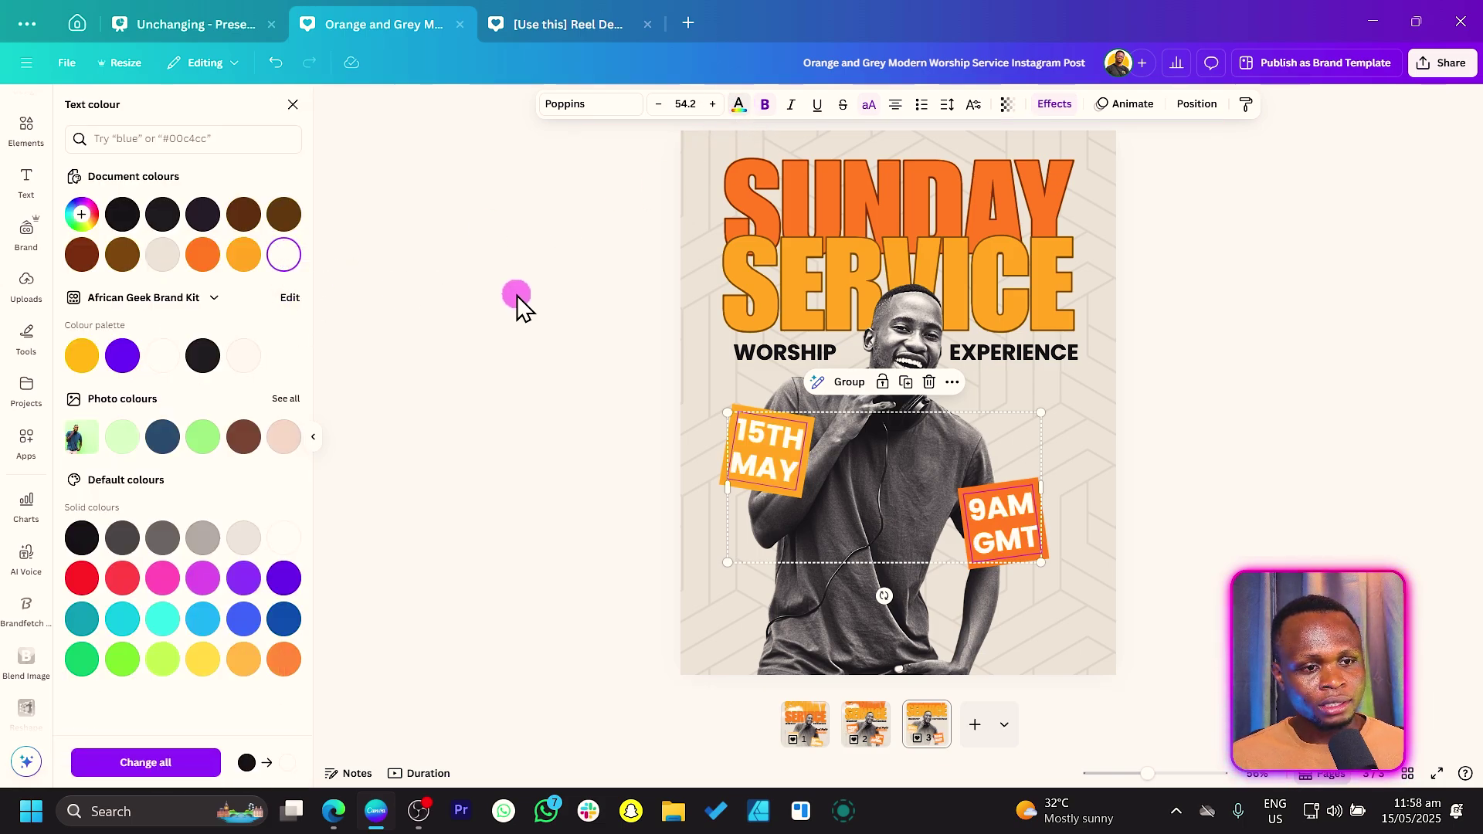
click(517, 296)
click(995, 512)
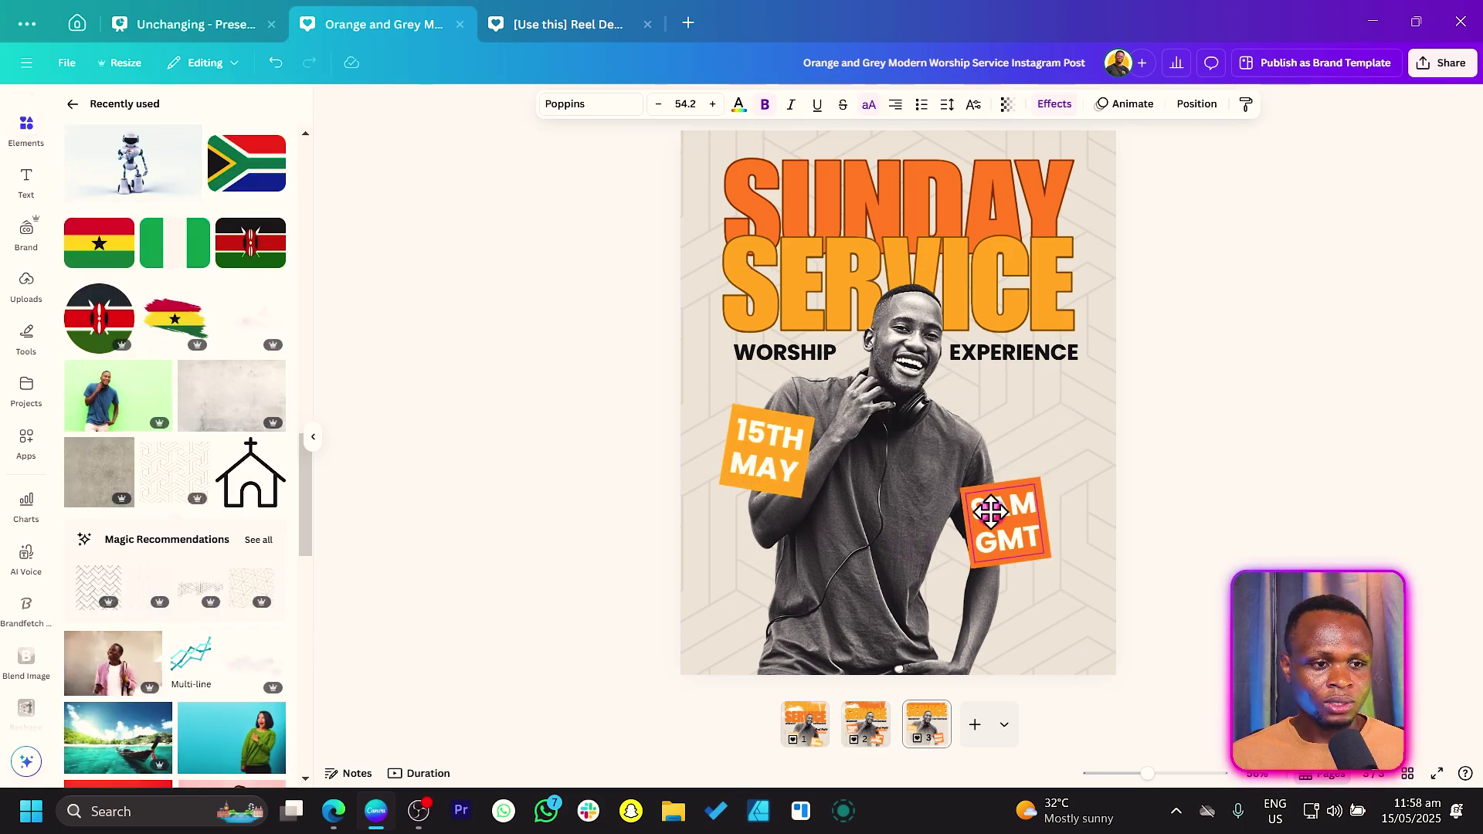
drag(991, 512, 997, 564)
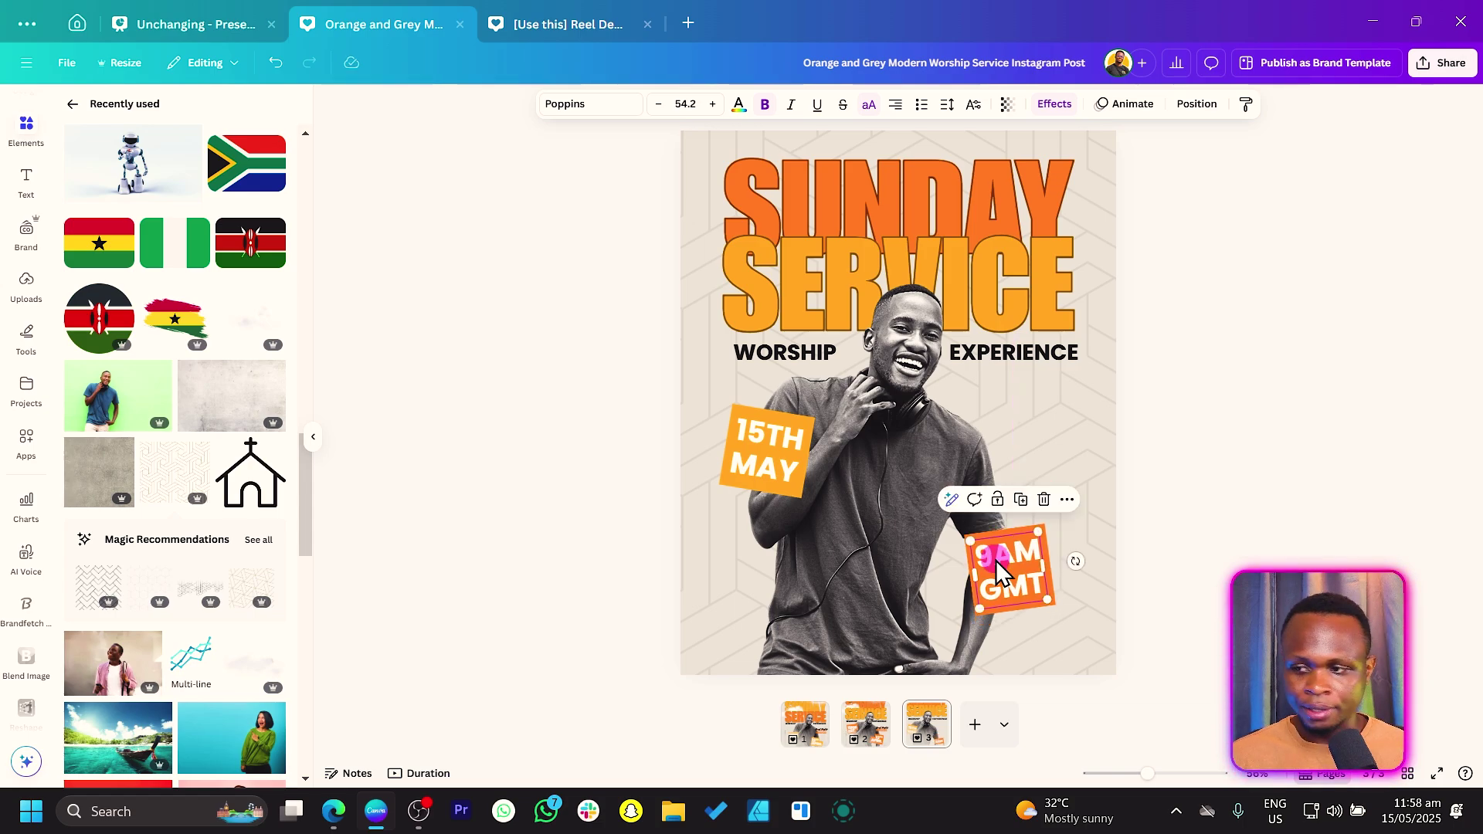
click(635, 515)
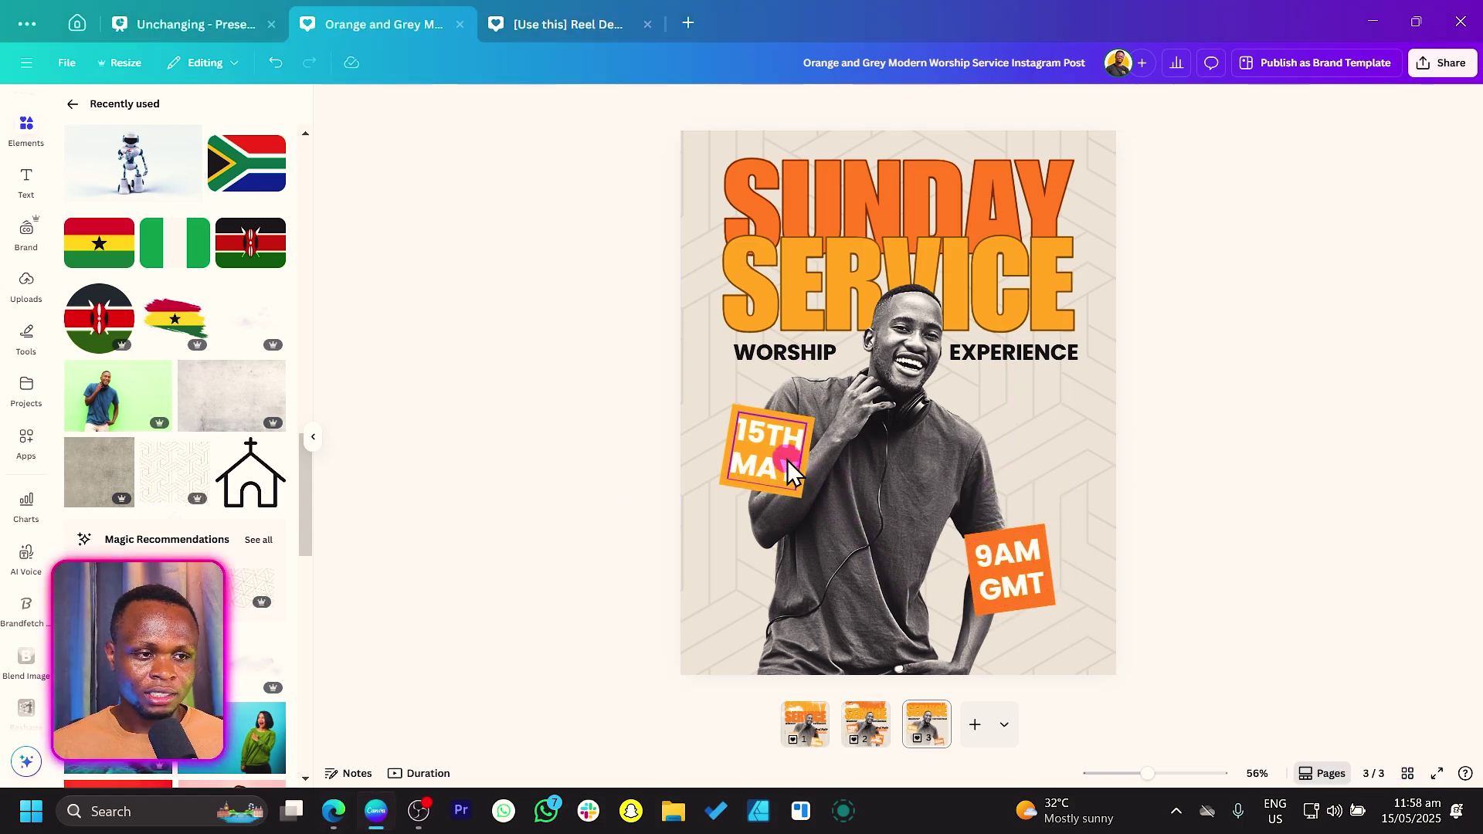
Step: Copy the EXPERIENCE text, retype it as Guest Pastor, and turn off all-caps
drag(762, 465, 1025, 415)
double_click(1023, 417)
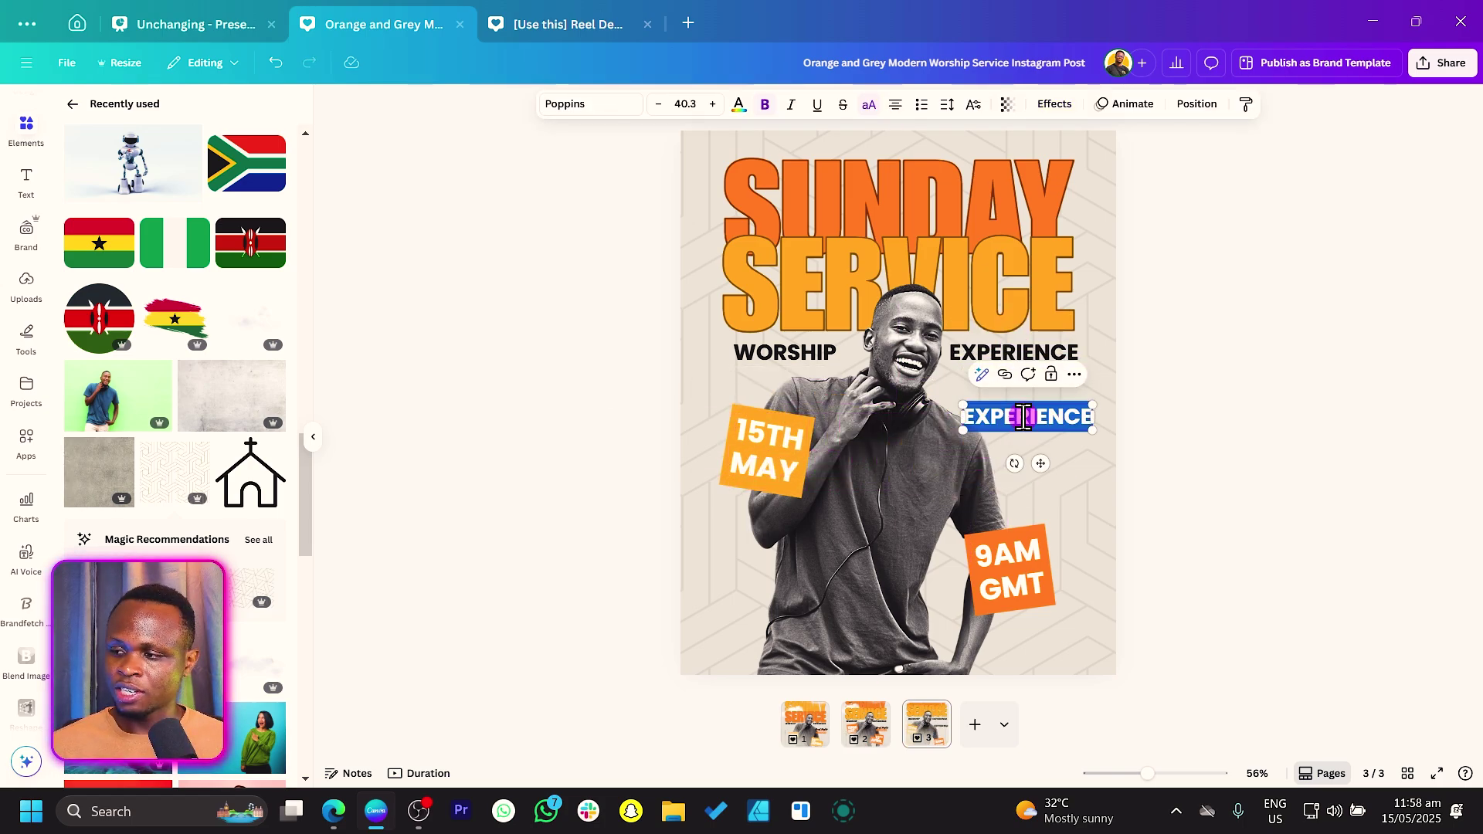
text(GUES)
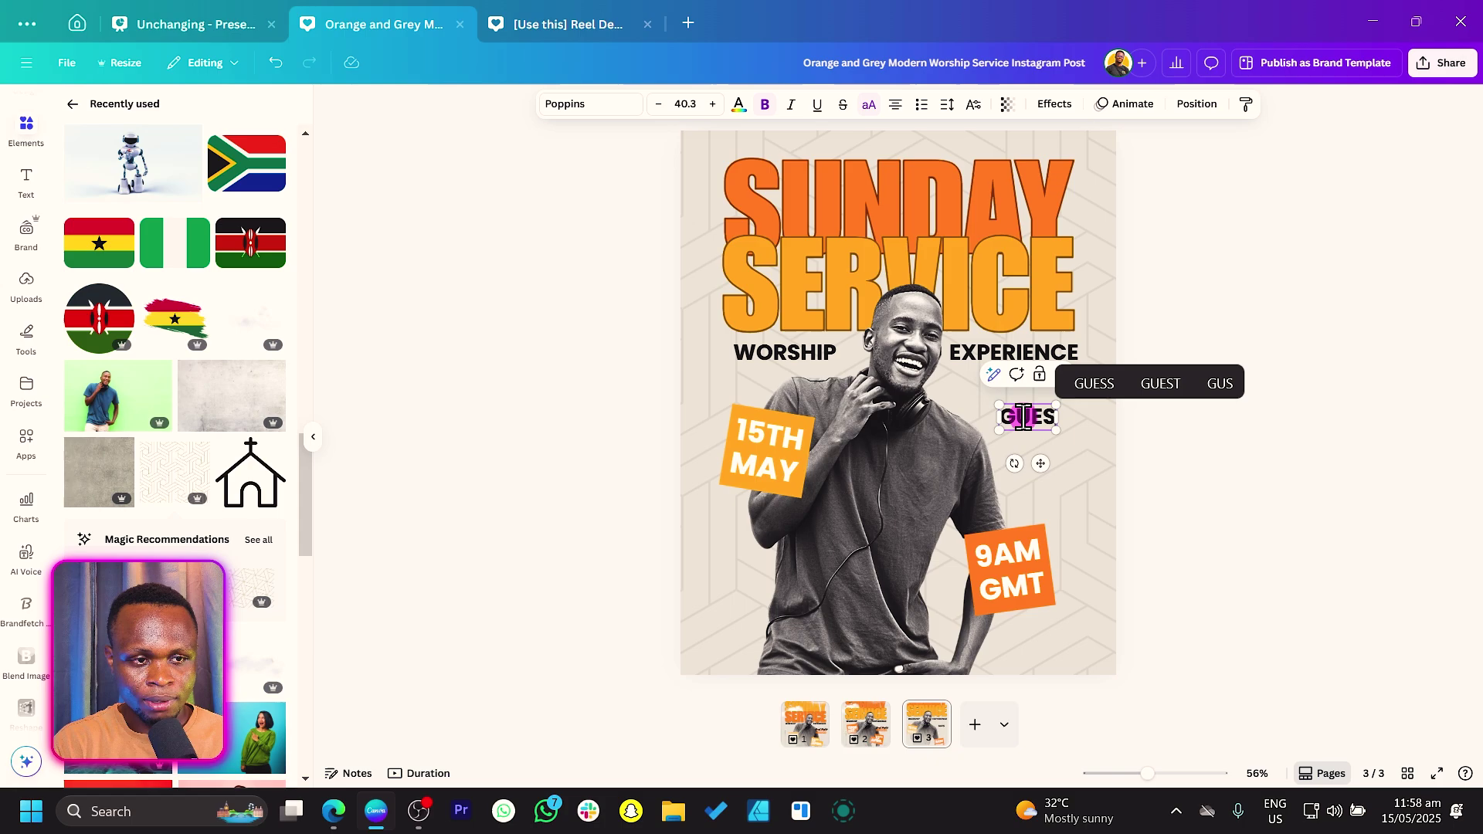
text(T PASTOR)
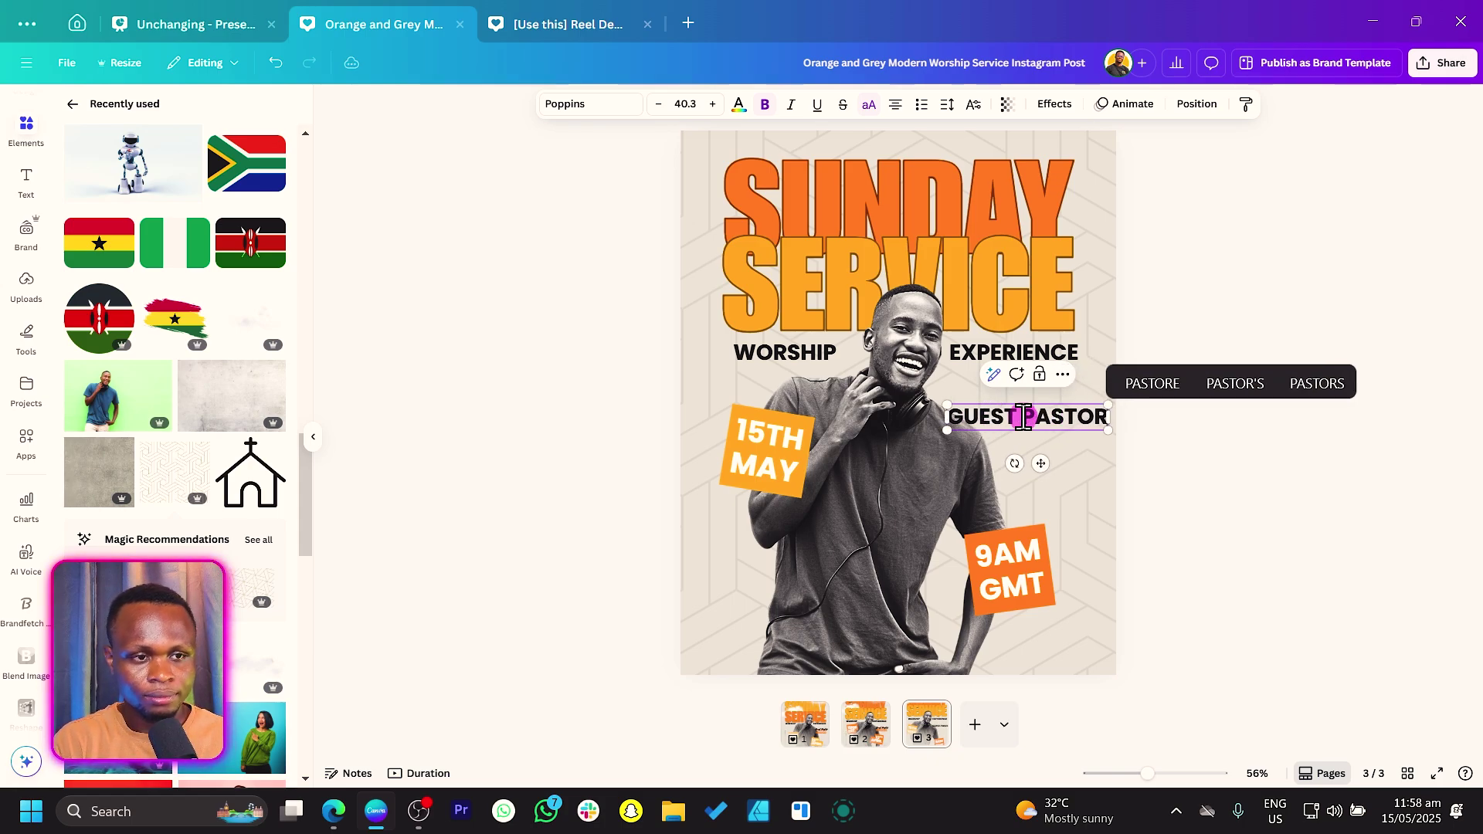
key(ctrl+a)
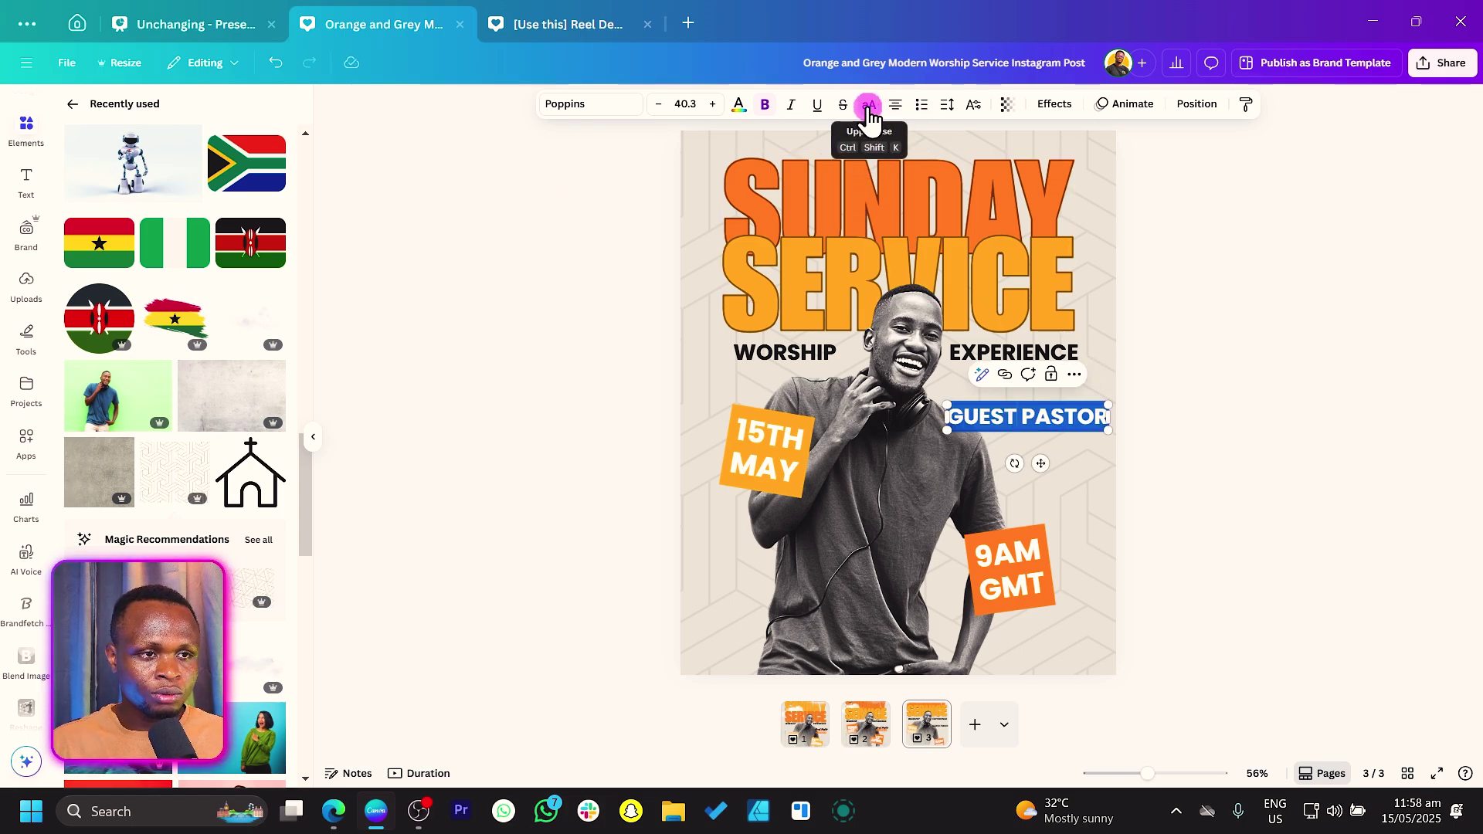
click(868, 104)
Step: Apply a script font to Guest Pastor and enlarge its text box
click(1068, 416)
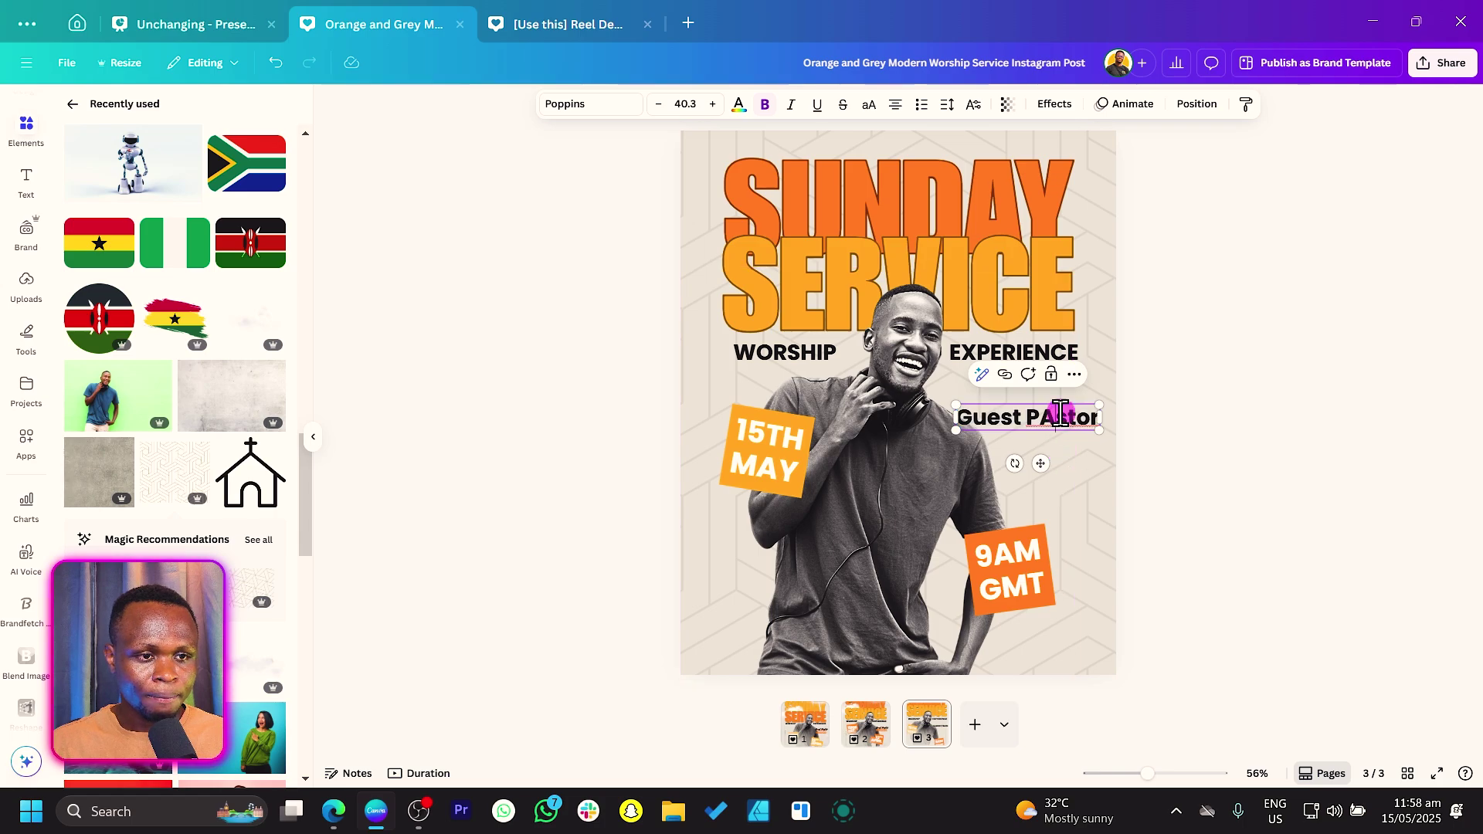
key(ctrl+a)
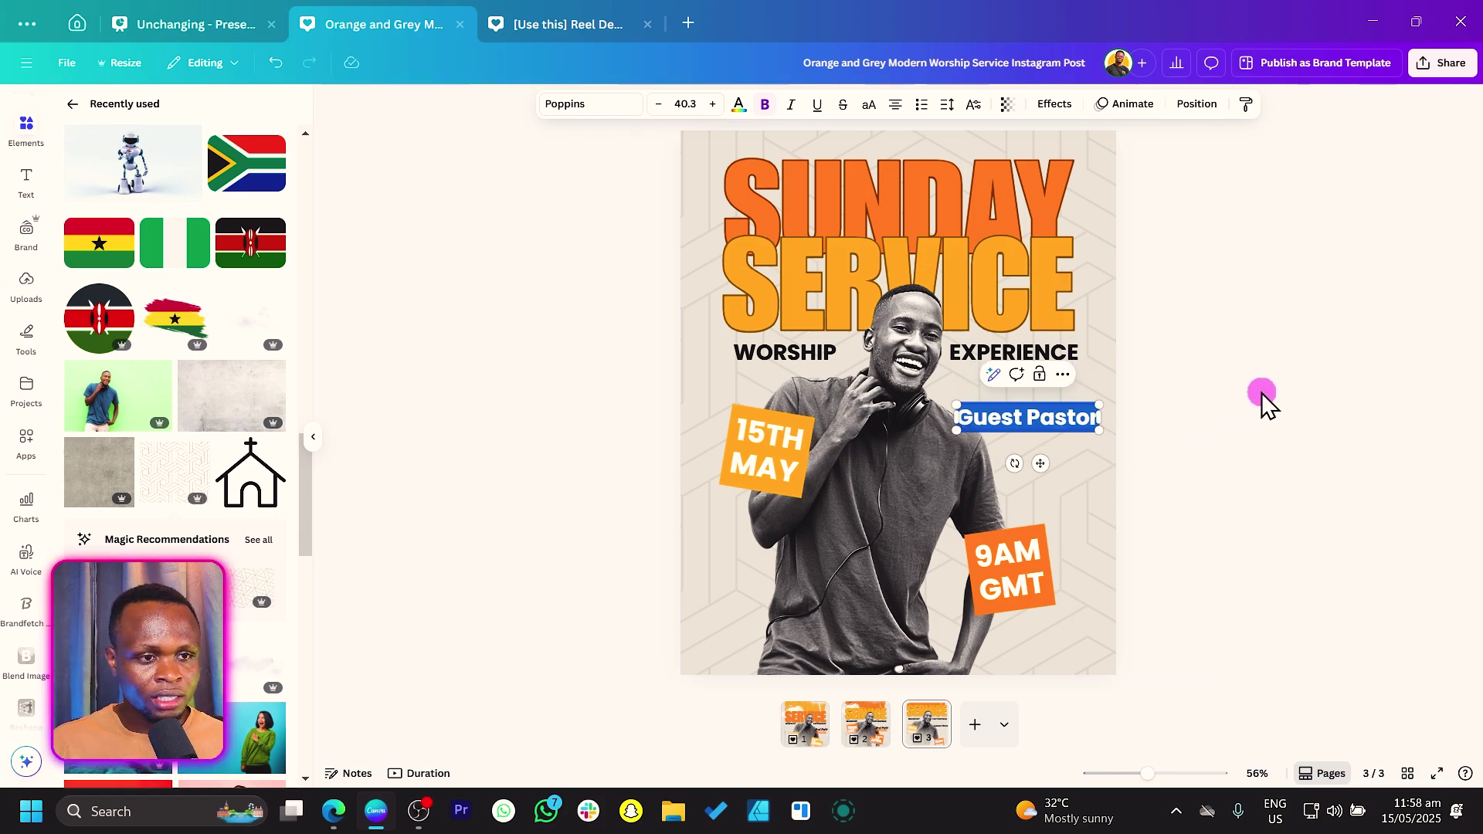
click(572, 109)
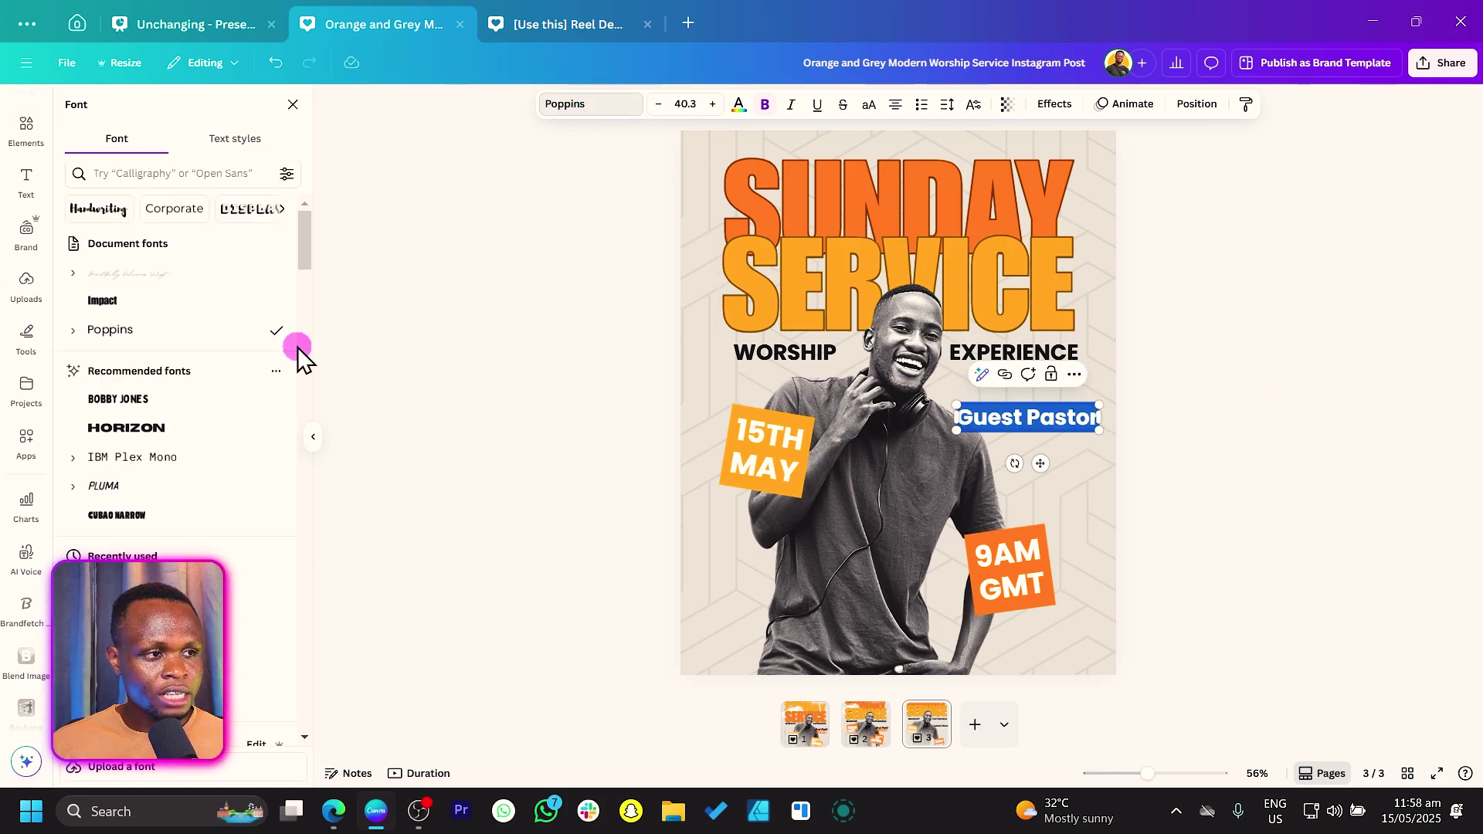
click(132, 273)
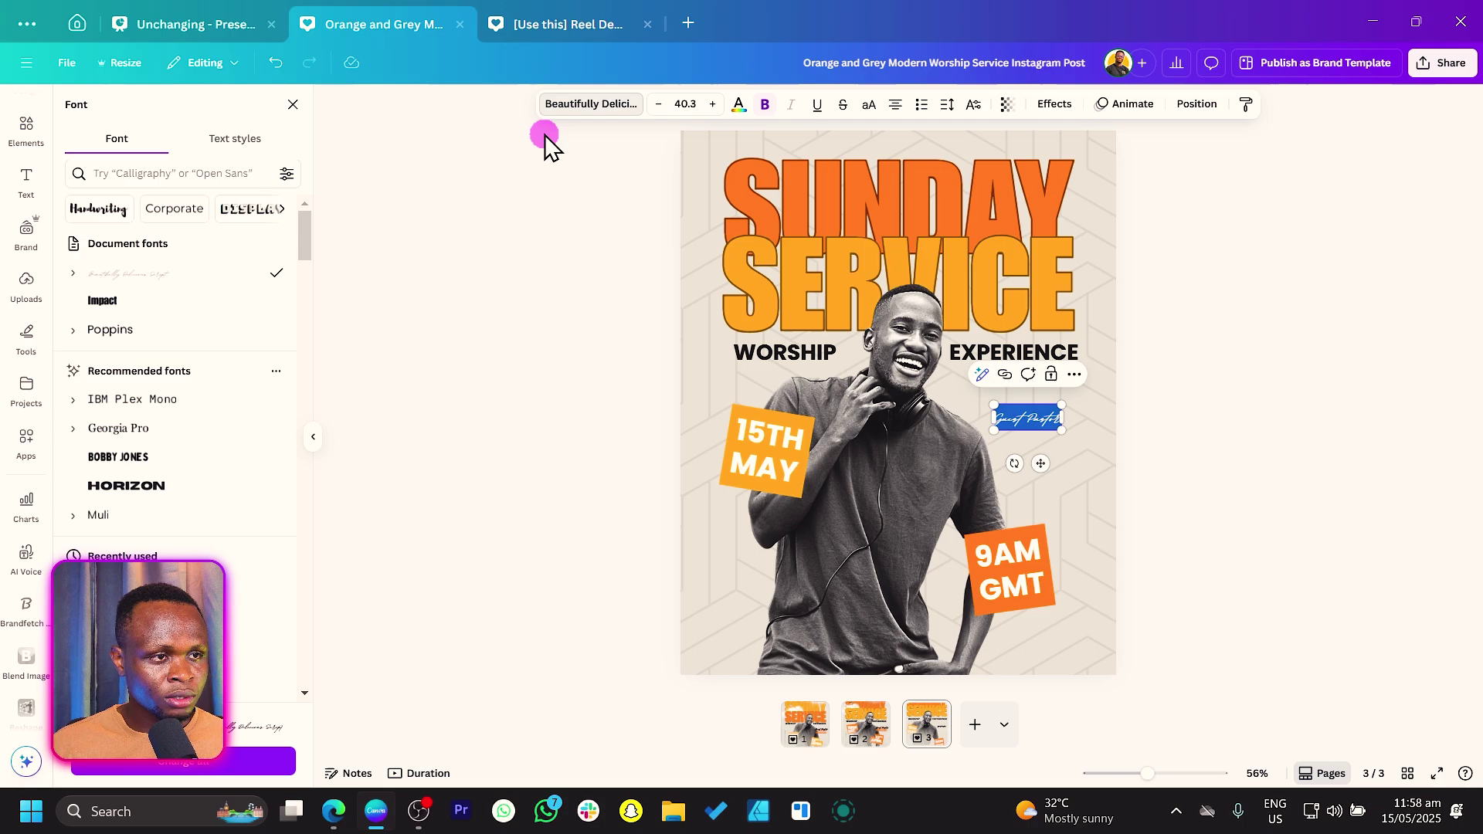
click(593, 108)
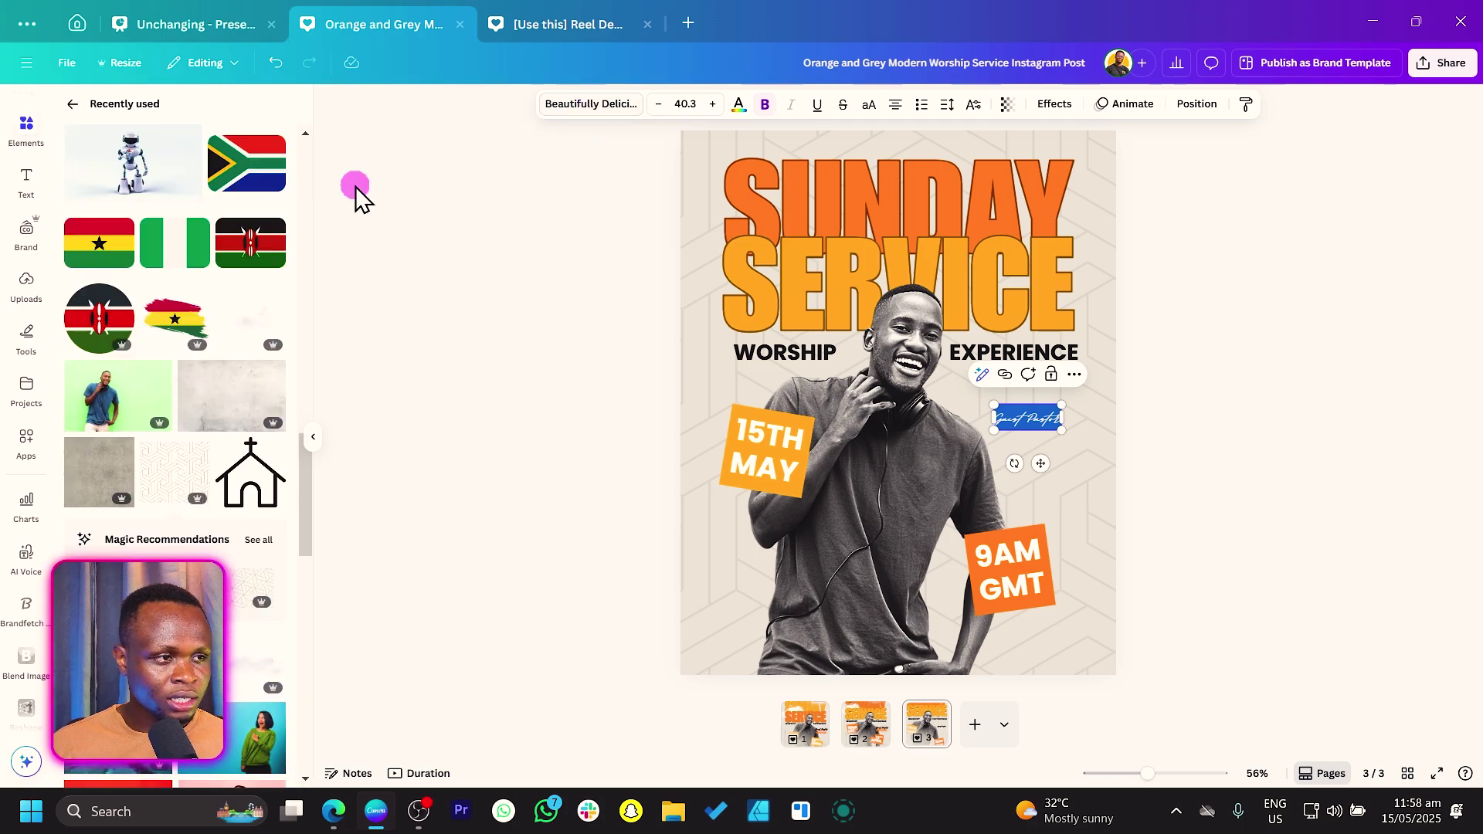
click(606, 103)
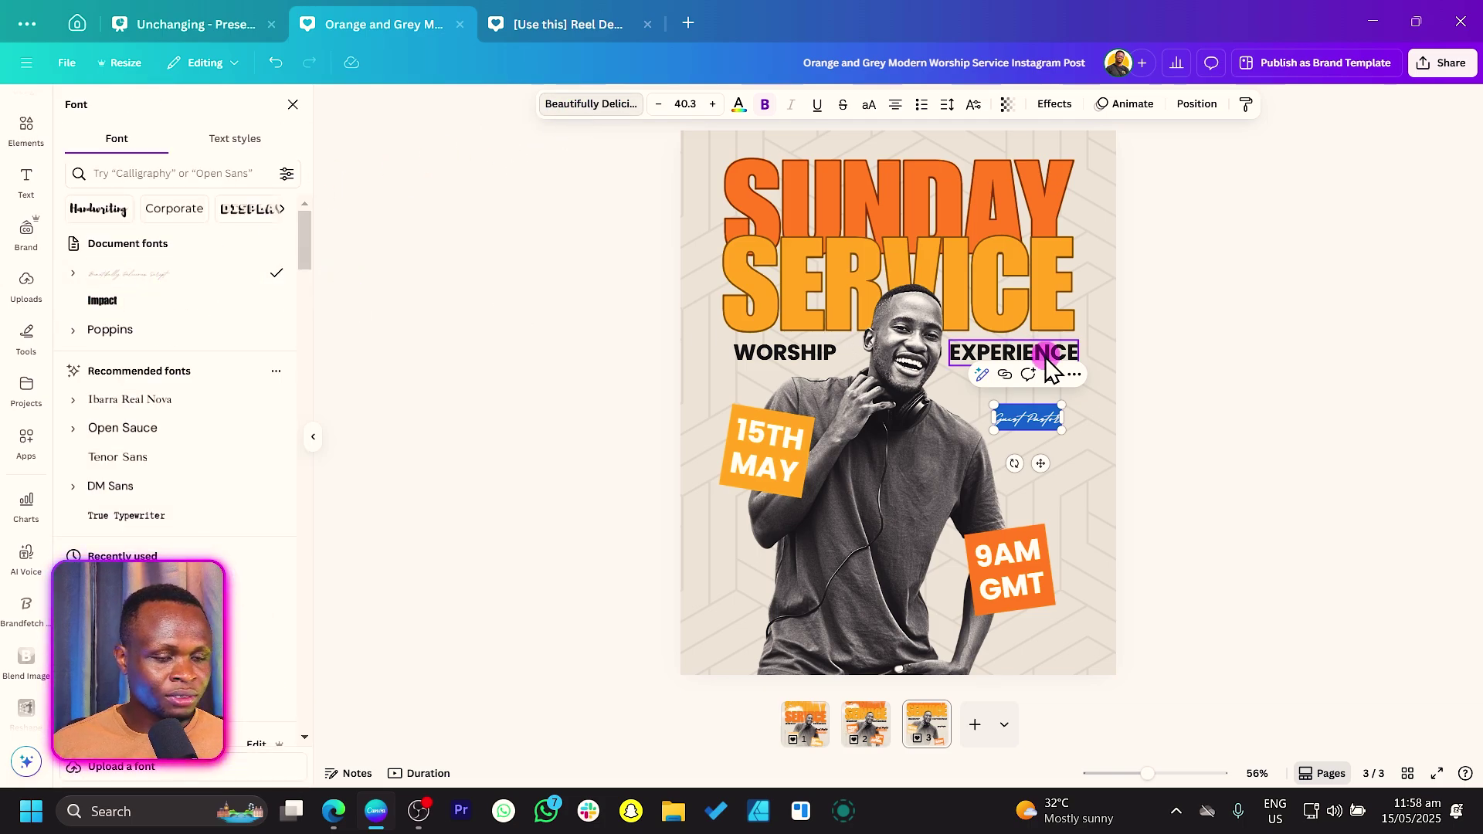
drag(994, 431, 938, 461)
click(1149, 513)
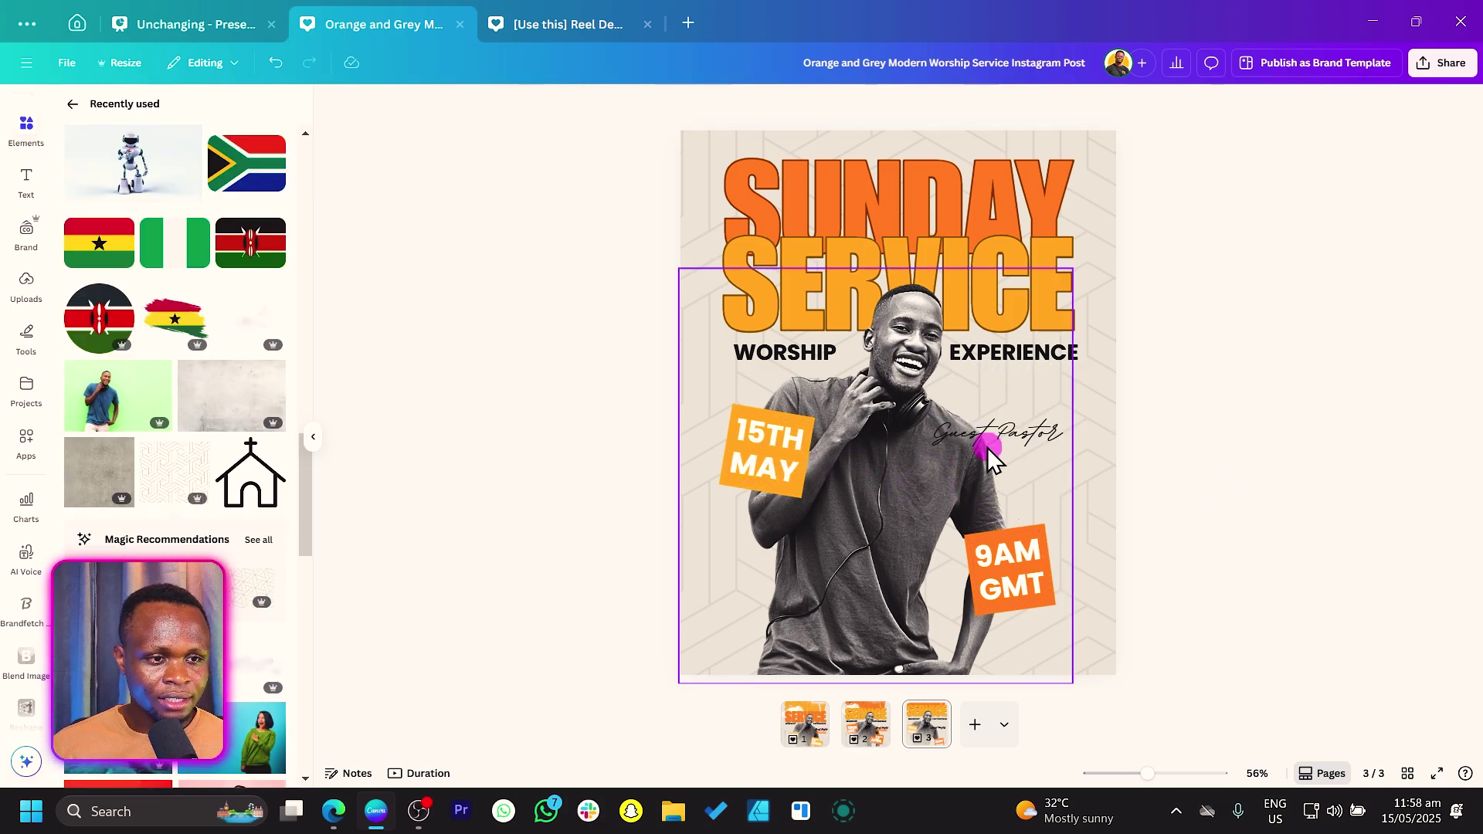
Step: Add the guest pastor's full name below Guest Pastor from a copy of EXPERIENCE, coloured orange
alt+drag(977, 359, 964, 456)
double_click(964, 455)
text(Jona)
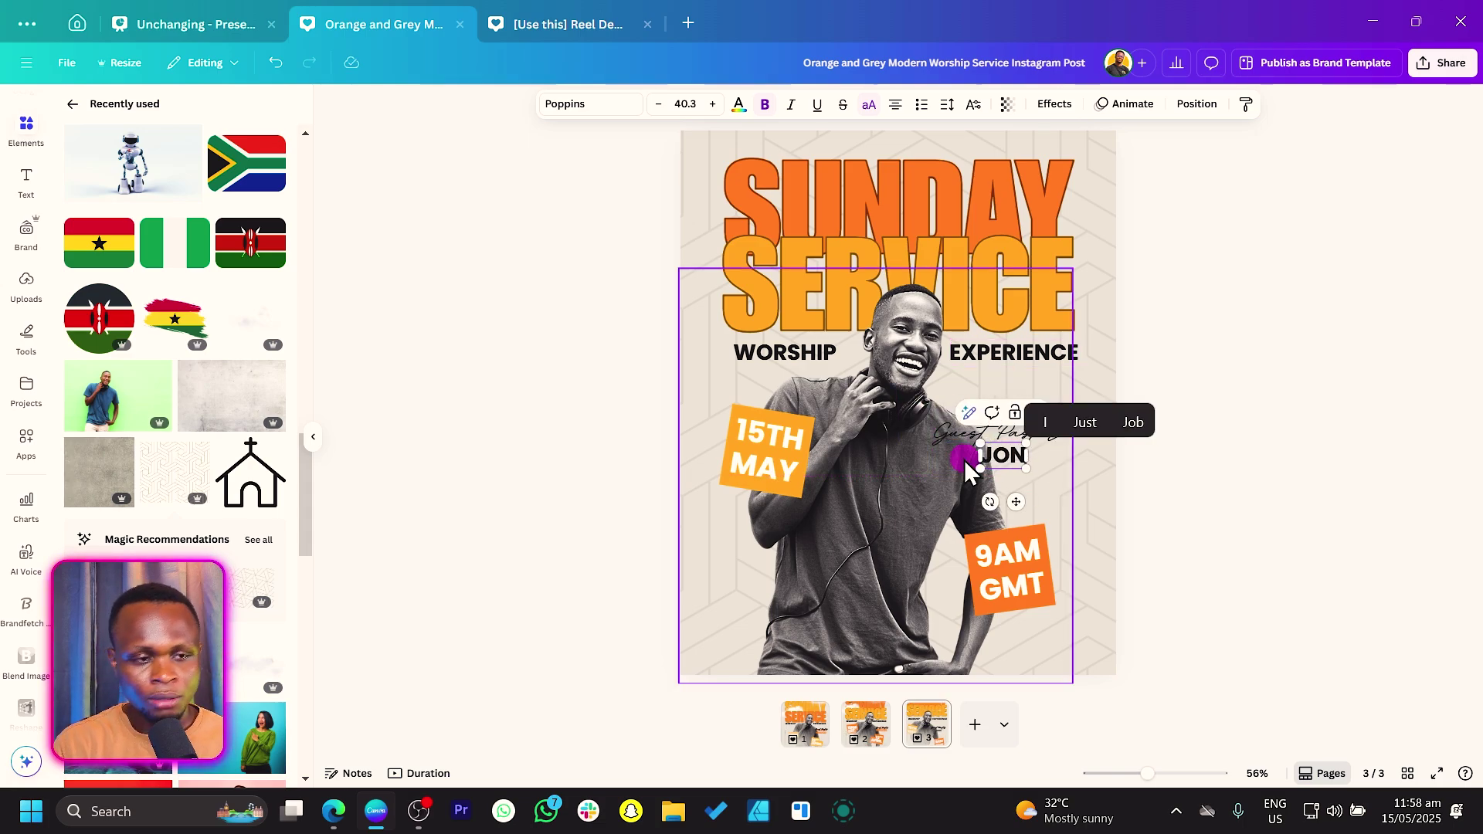
key(BackSpace)
key(BackSpace)
key(BackSpace)
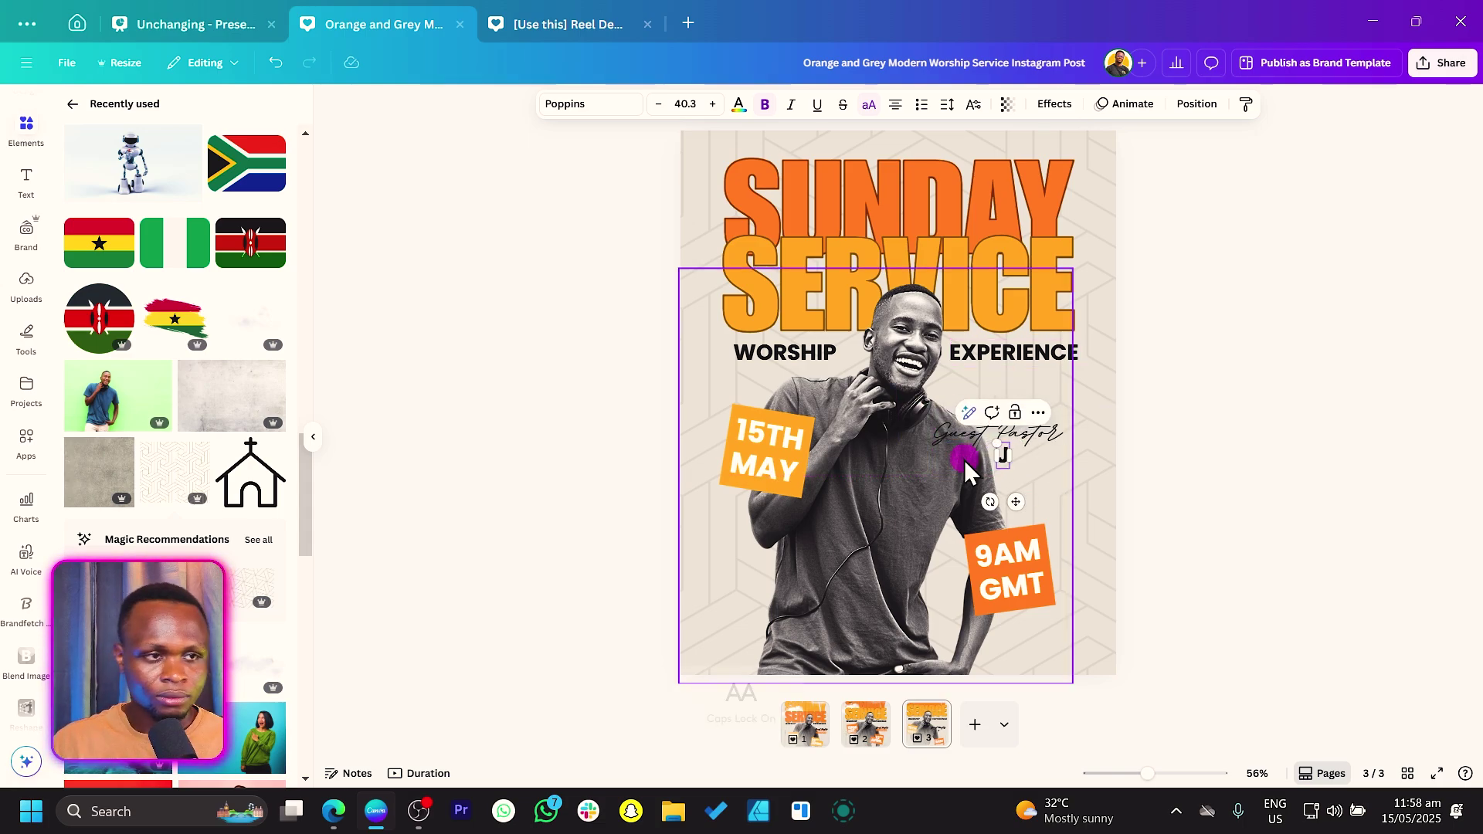
click(690, 133)
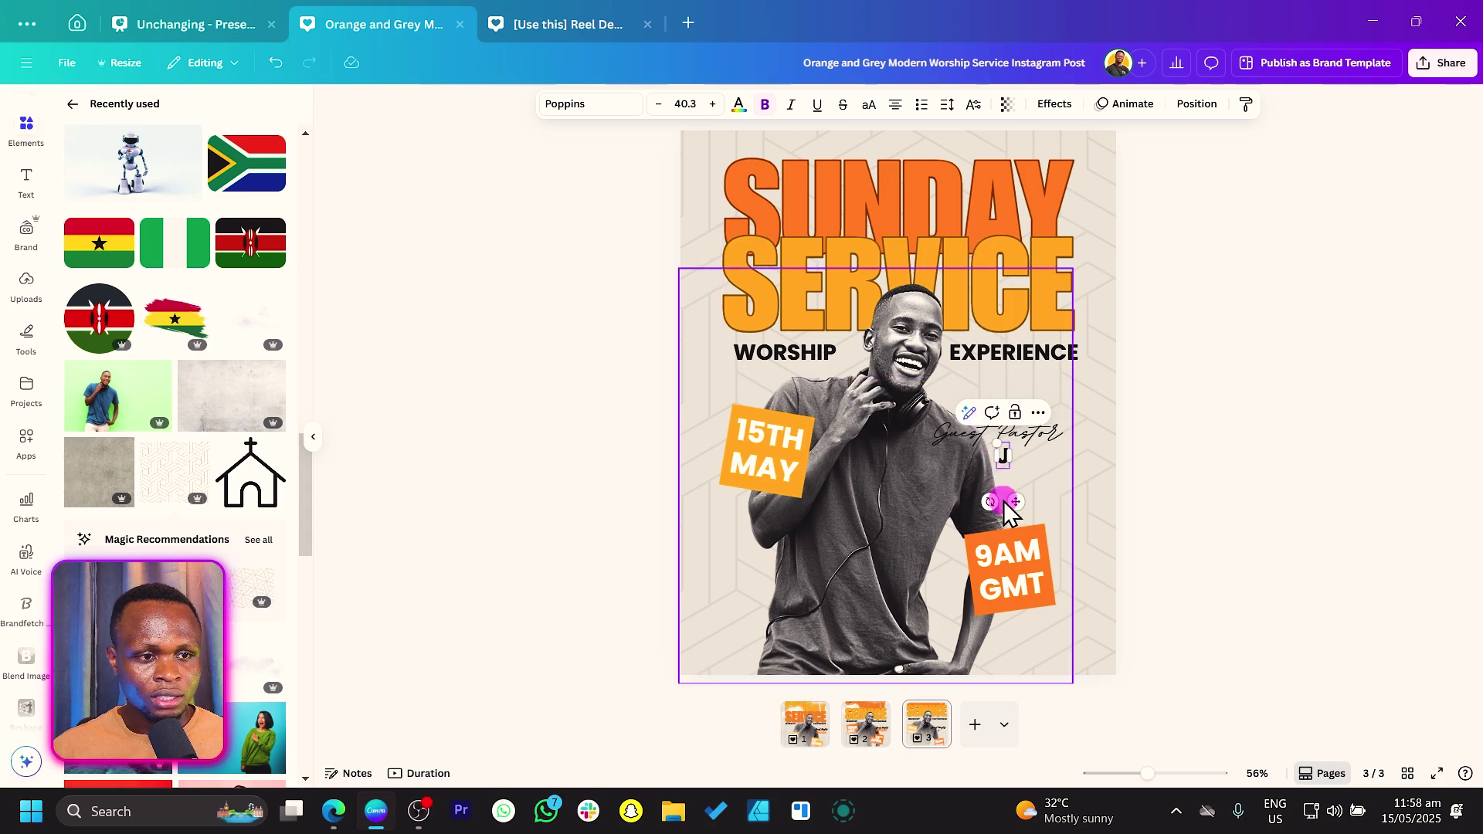
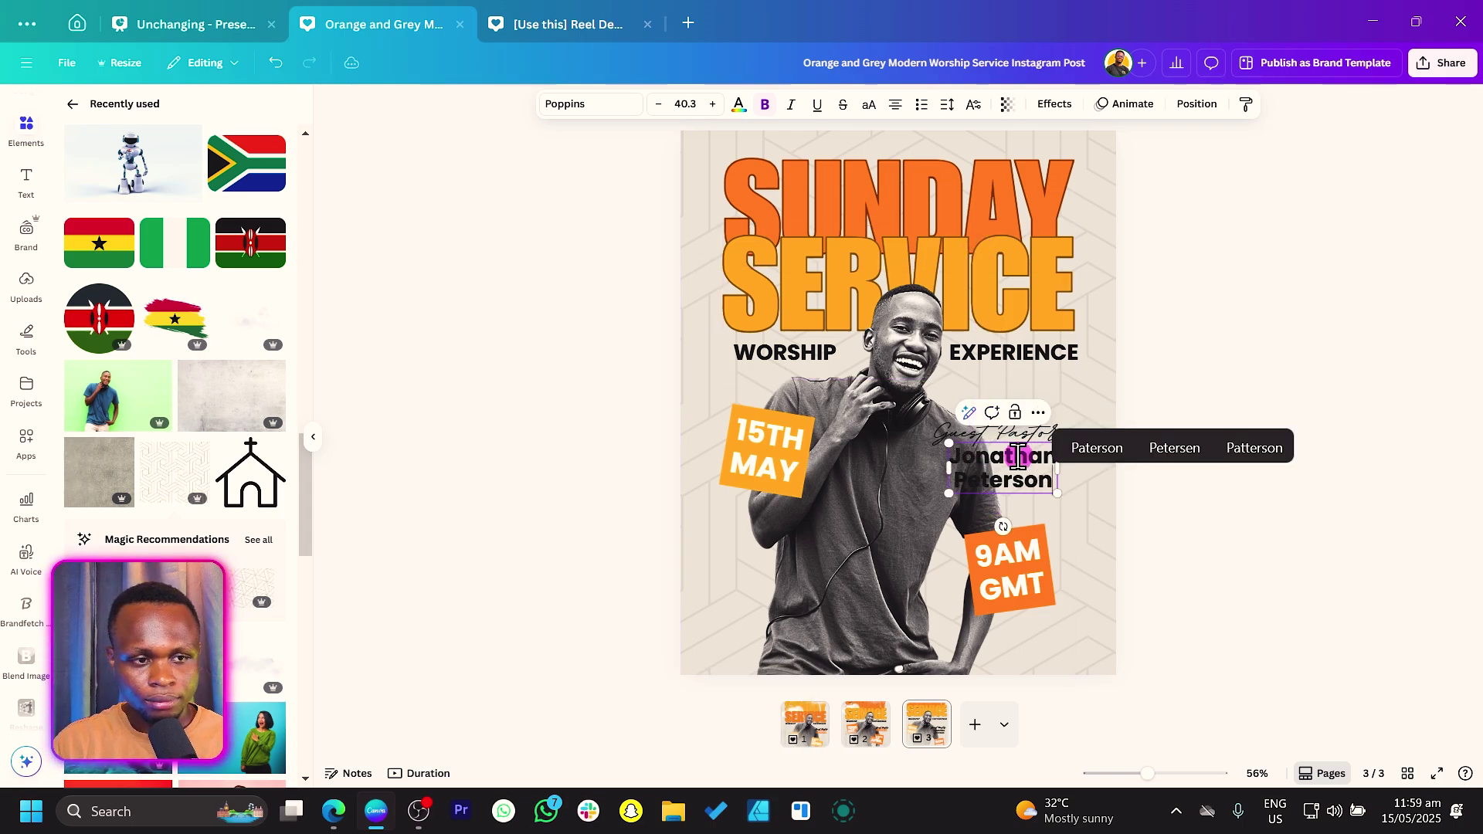
key(ctrl+a)
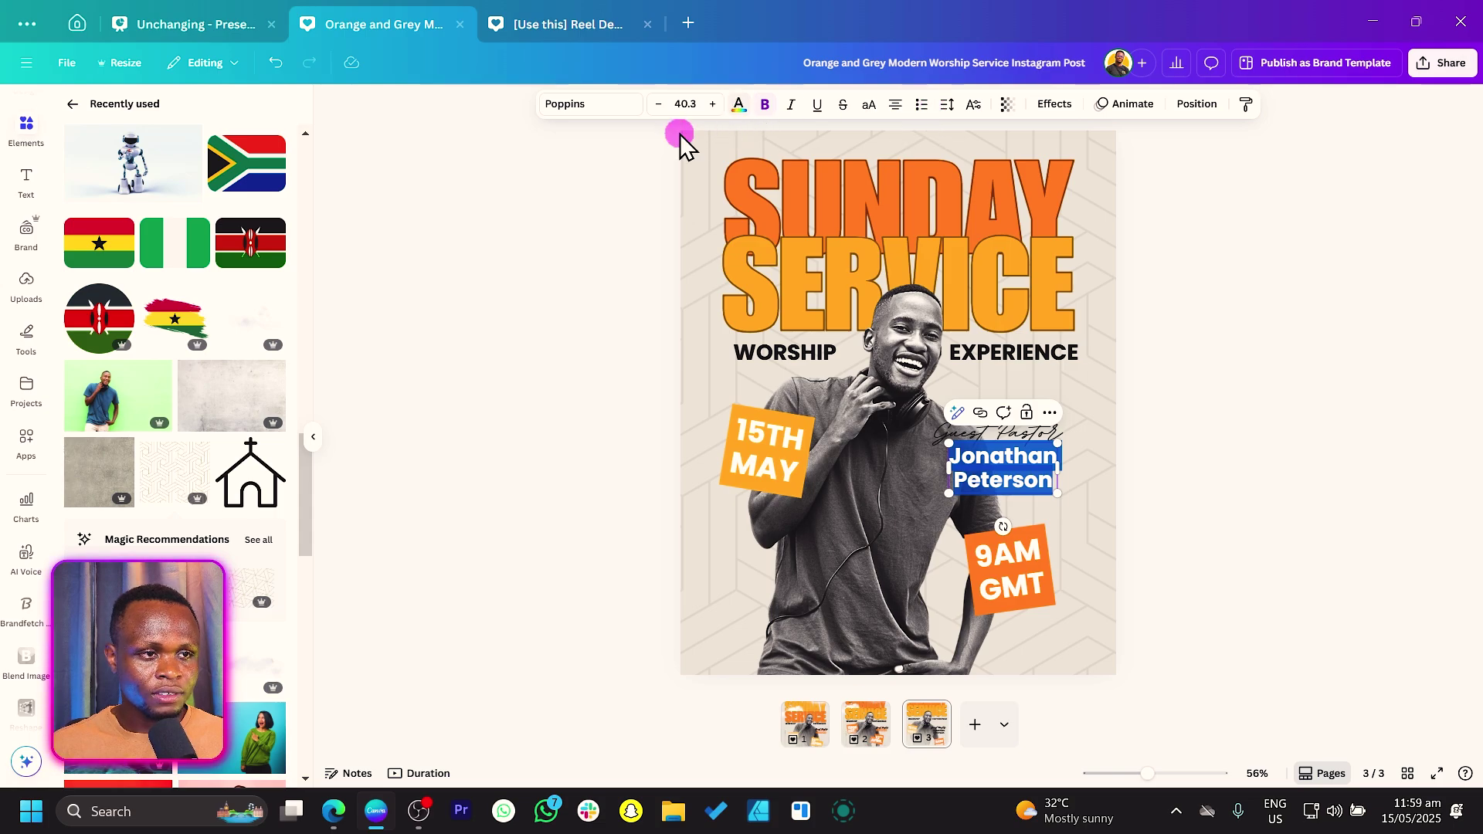
click(1229, 406)
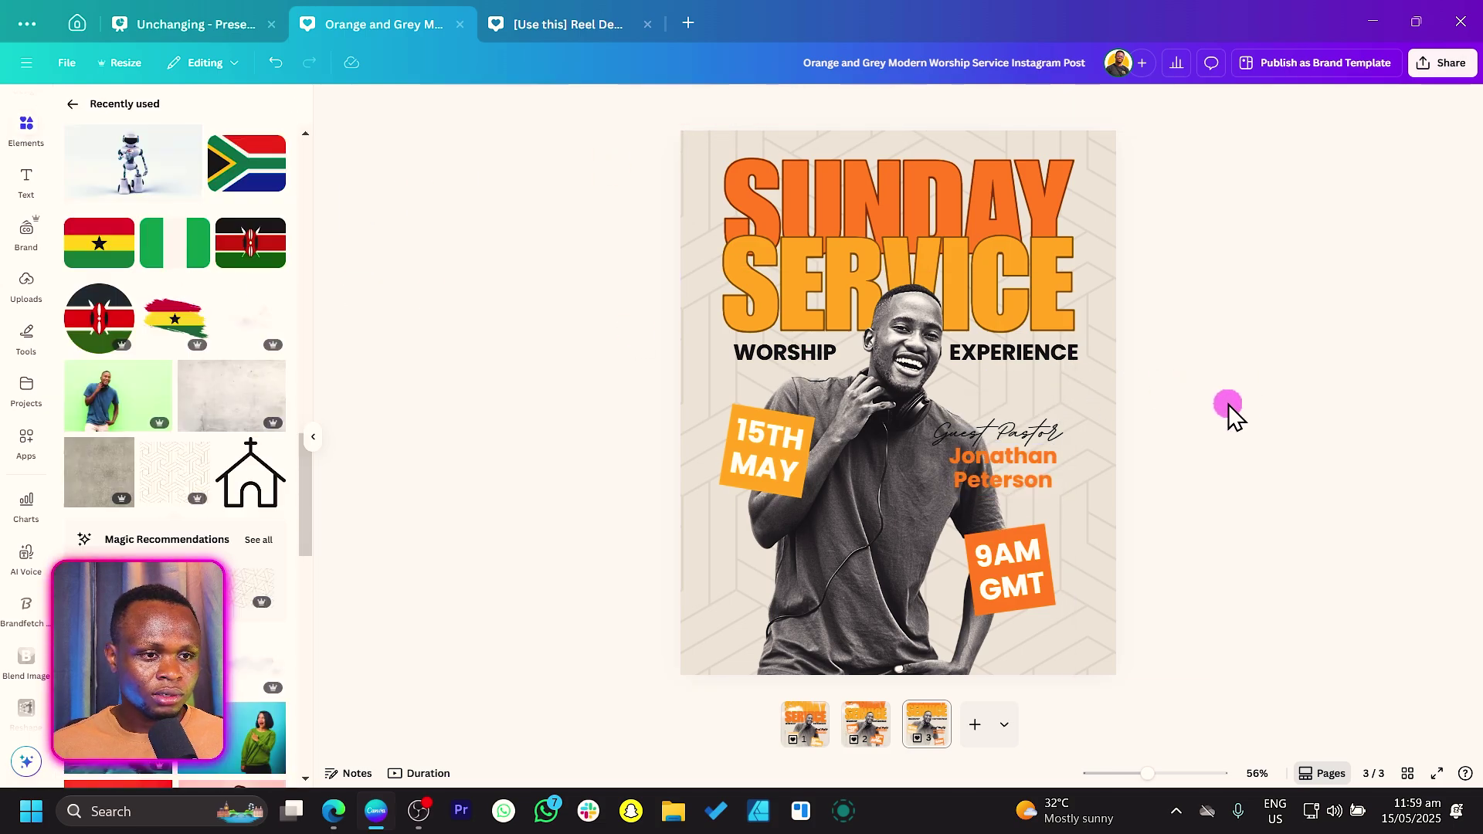
Step: Shift the Guest Pastor label and pastor's name together up and right
click(1037, 448)
shift+click(1036, 473)
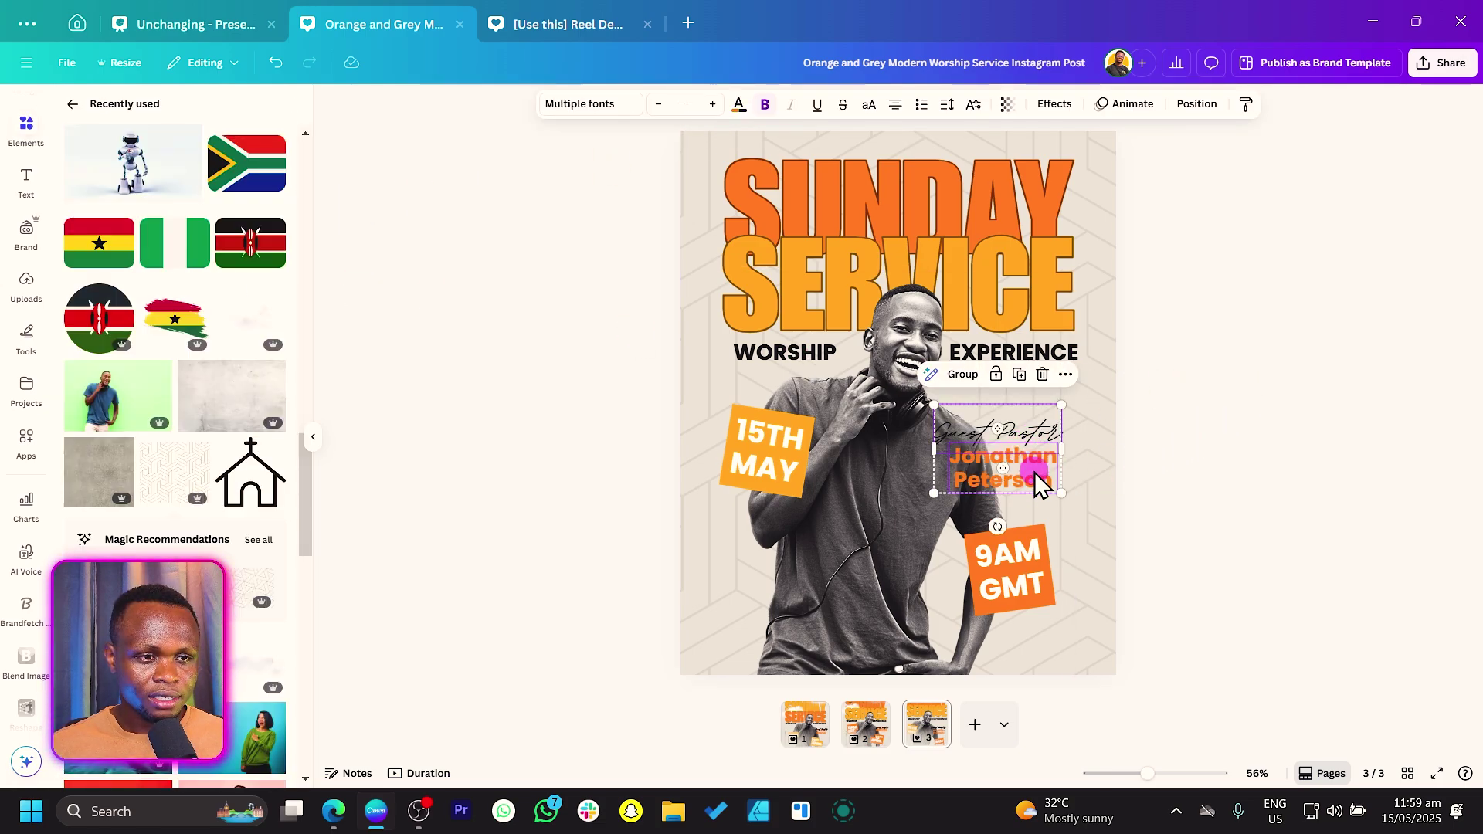
drag(1036, 474, 945, 487)
click(1112, 483)
click(1033, 471)
Step: Nudge the 9AM GMT badge and the man's photo slightly into place
click(1358, 404)
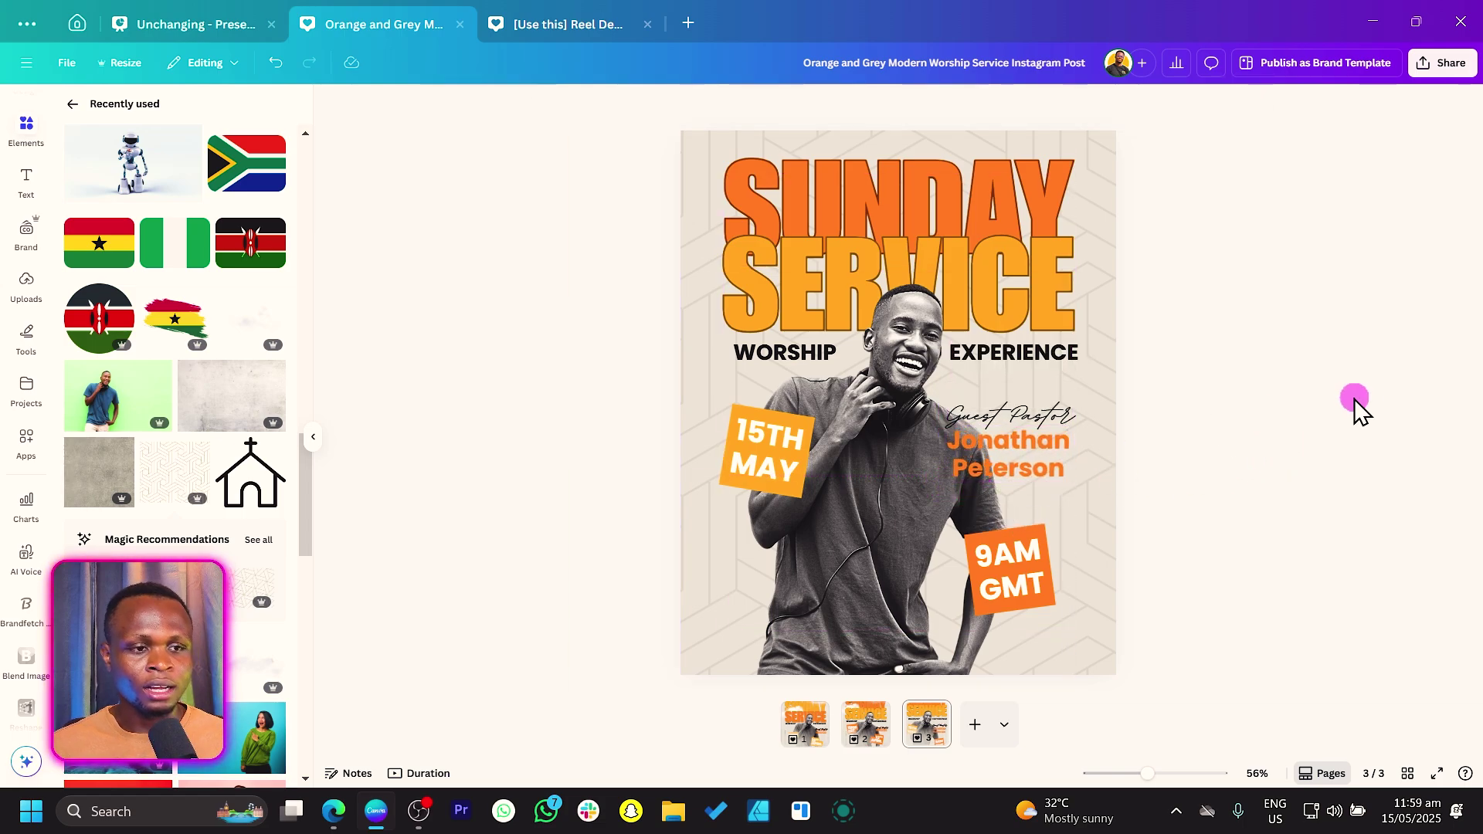
drag(995, 581, 999, 578)
click(902, 589)
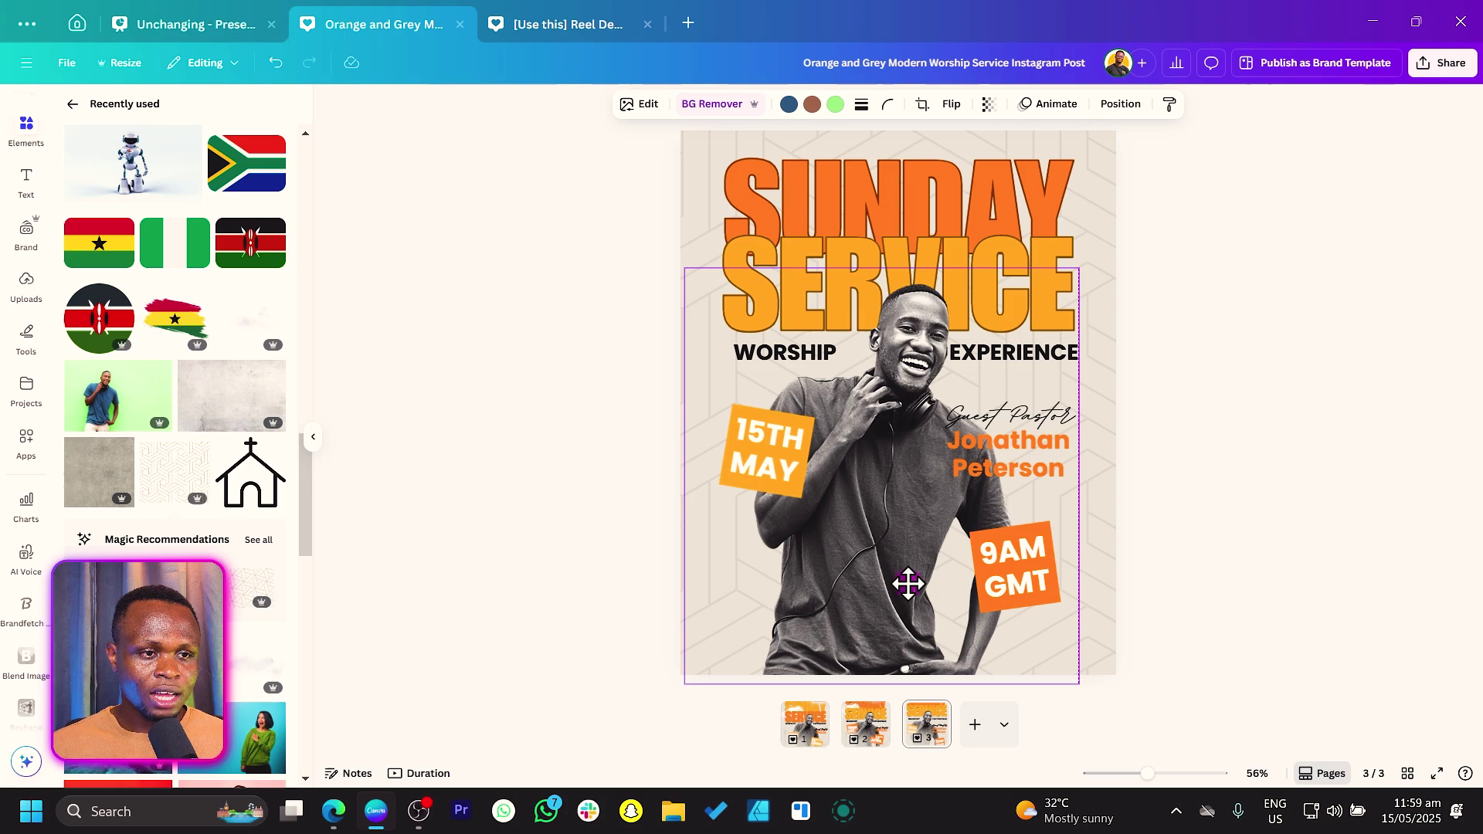
drag(905, 584, 900, 582)
click(1394, 566)
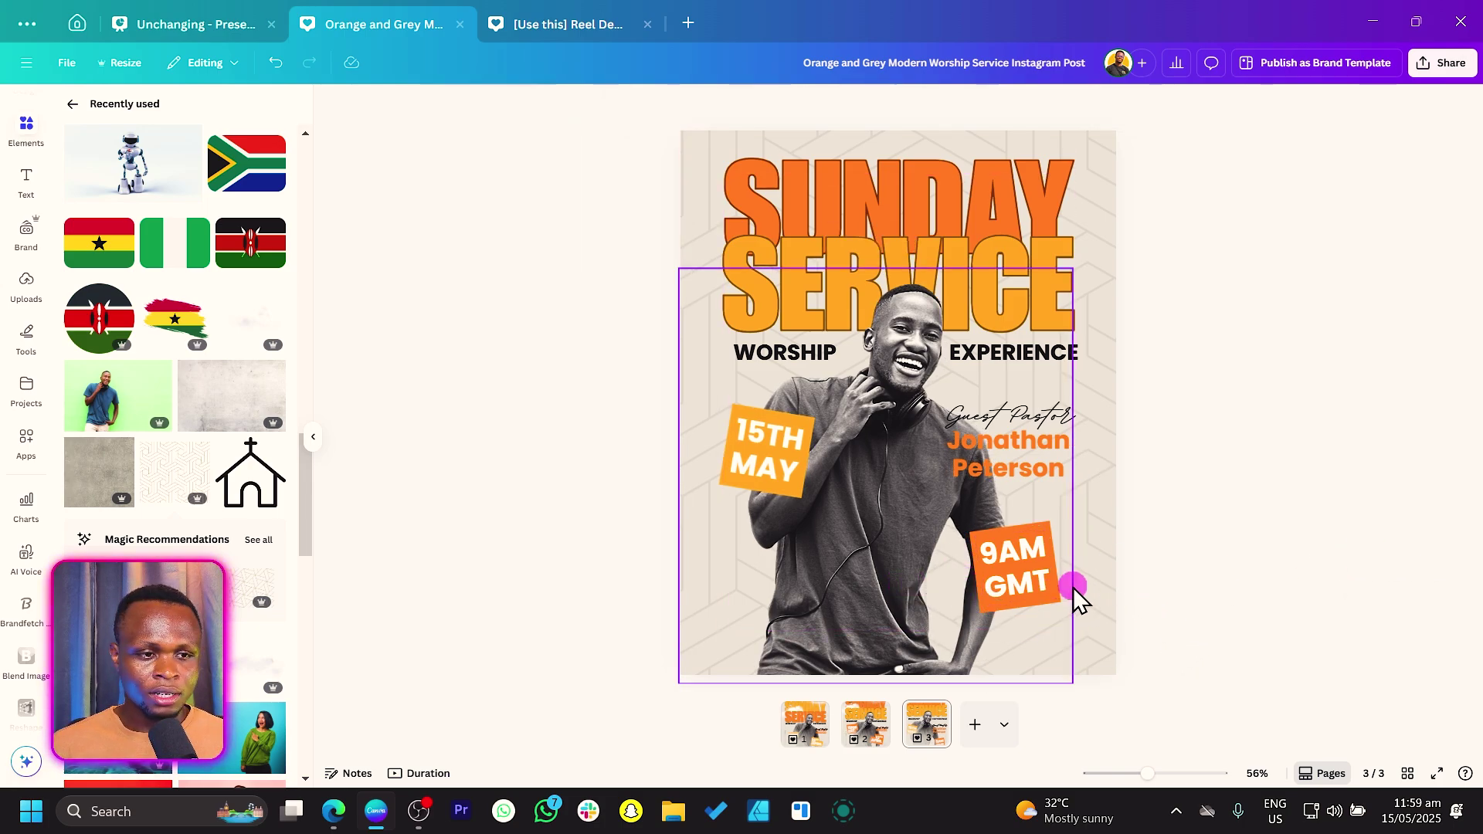
click(1033, 587)
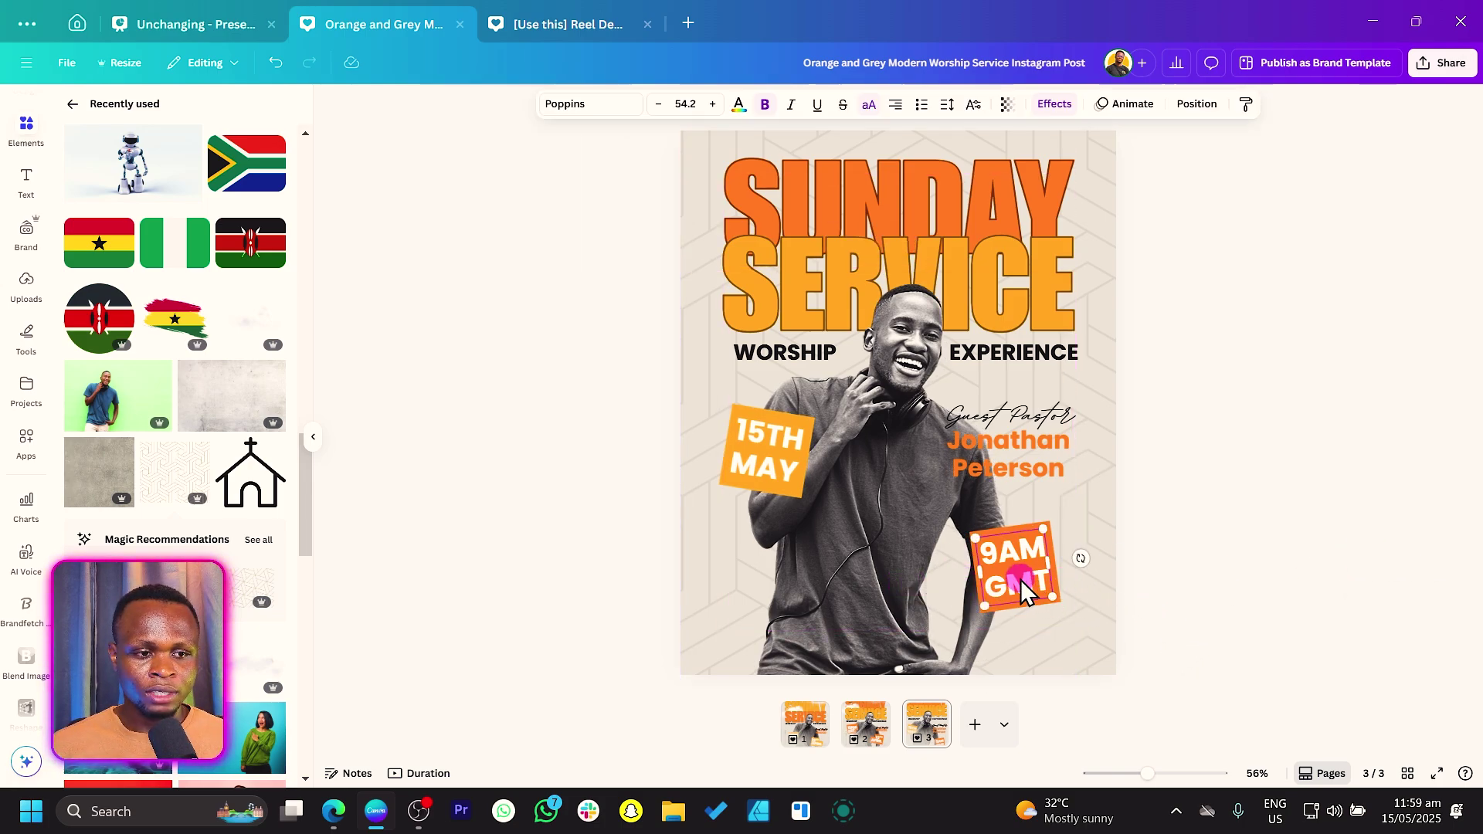
Step: Copy the address, Rimberio Baptist Chapel and WORSHIP EXPERIENCE texts from page 2 onto page 3
click(877, 738)
click(745, 638)
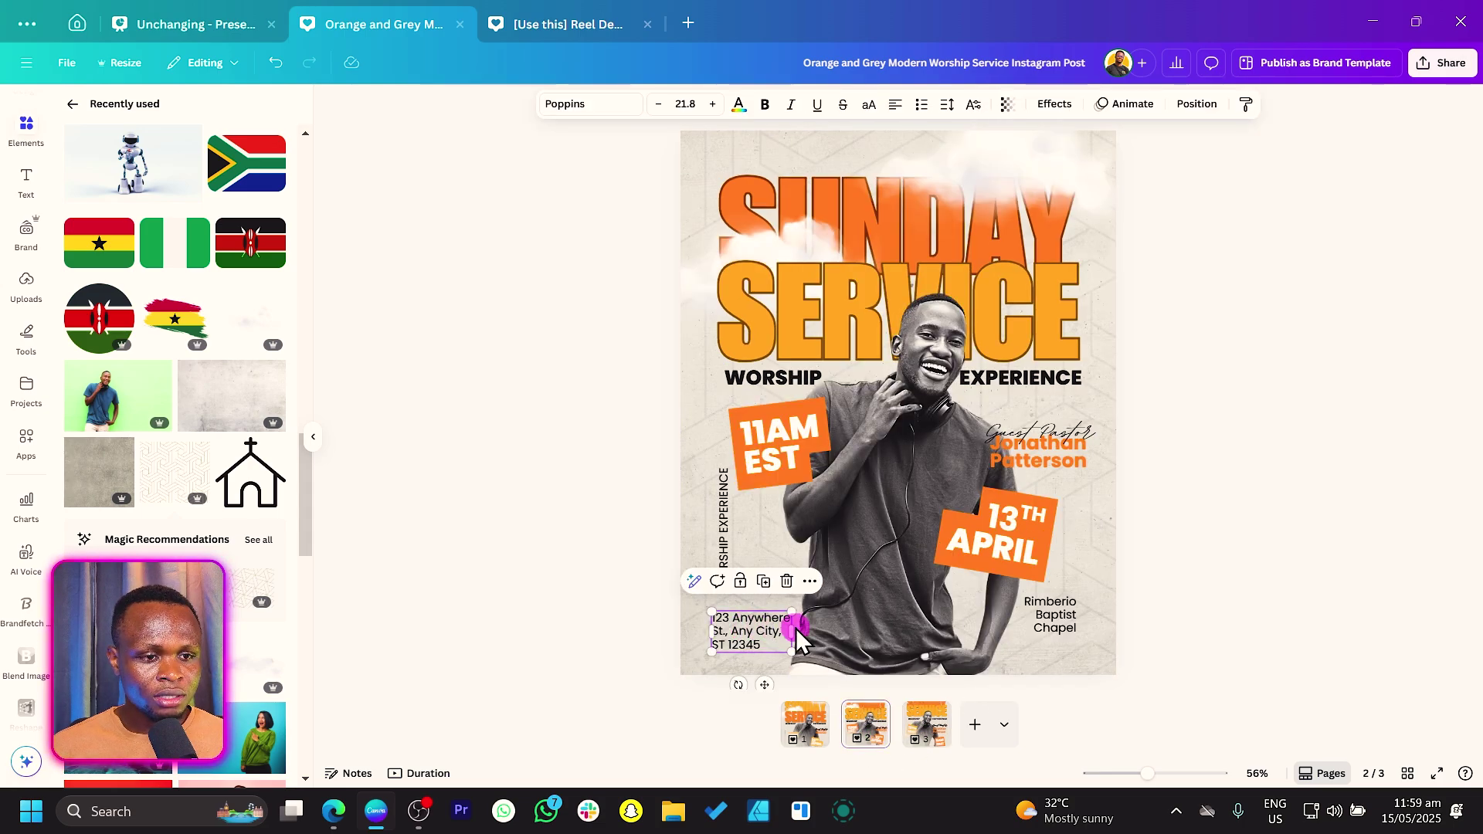
shift+click(1050, 622)
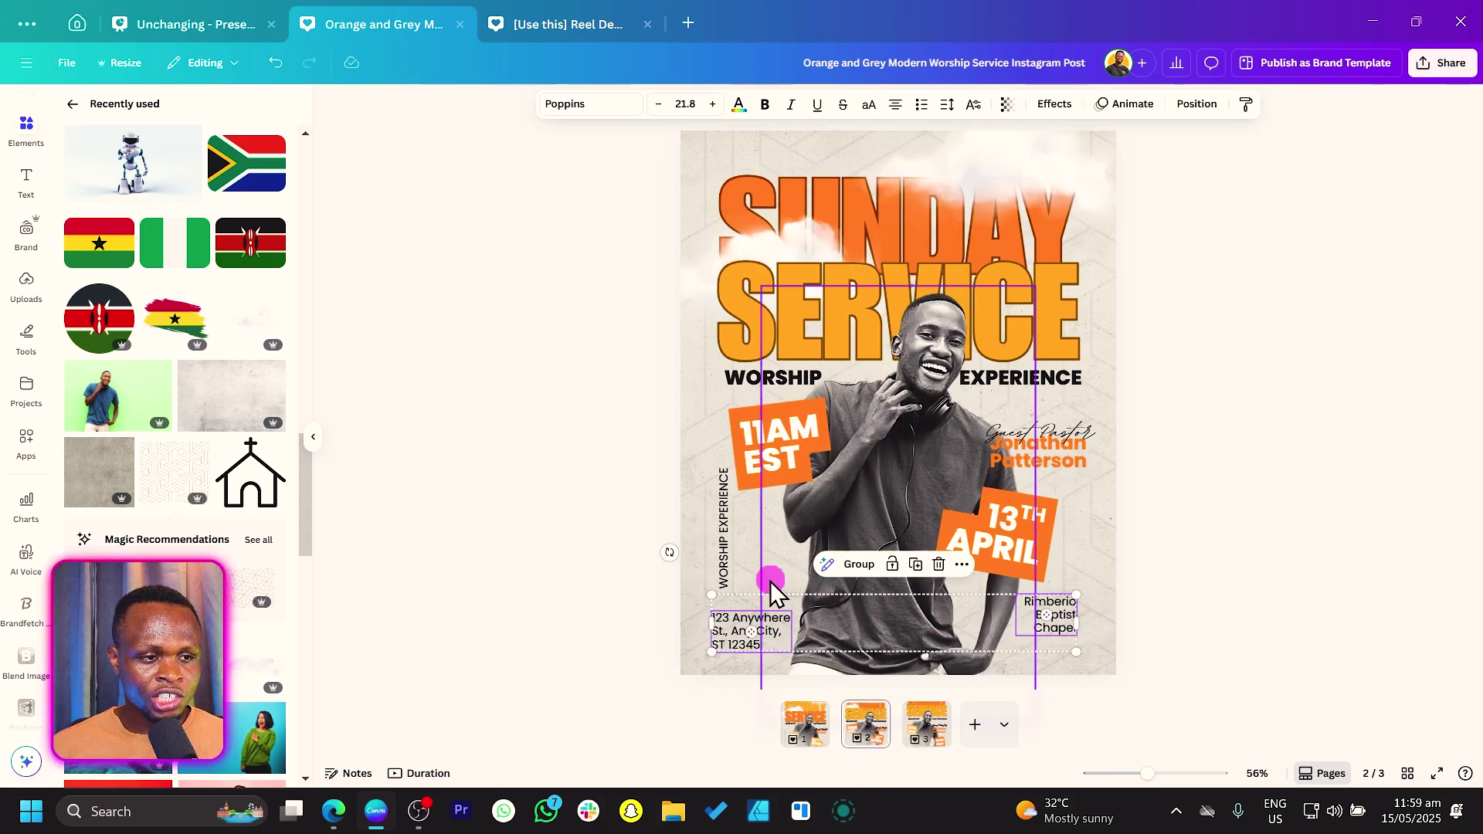
shift+click(726, 570)
click(927, 730)
click(644, 595)
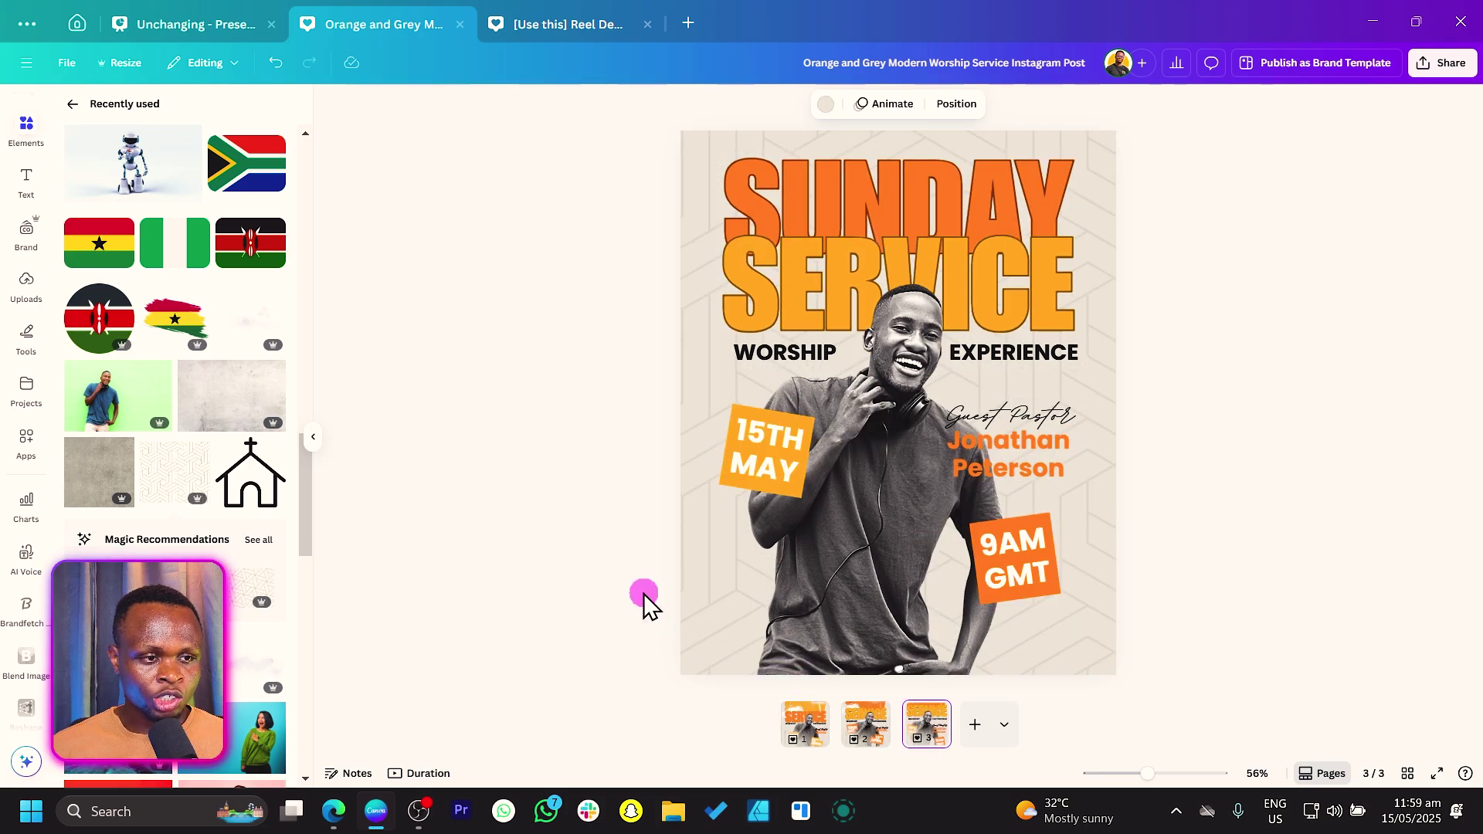
text(Orange and Grey Modern Worship Service Instagram Post)
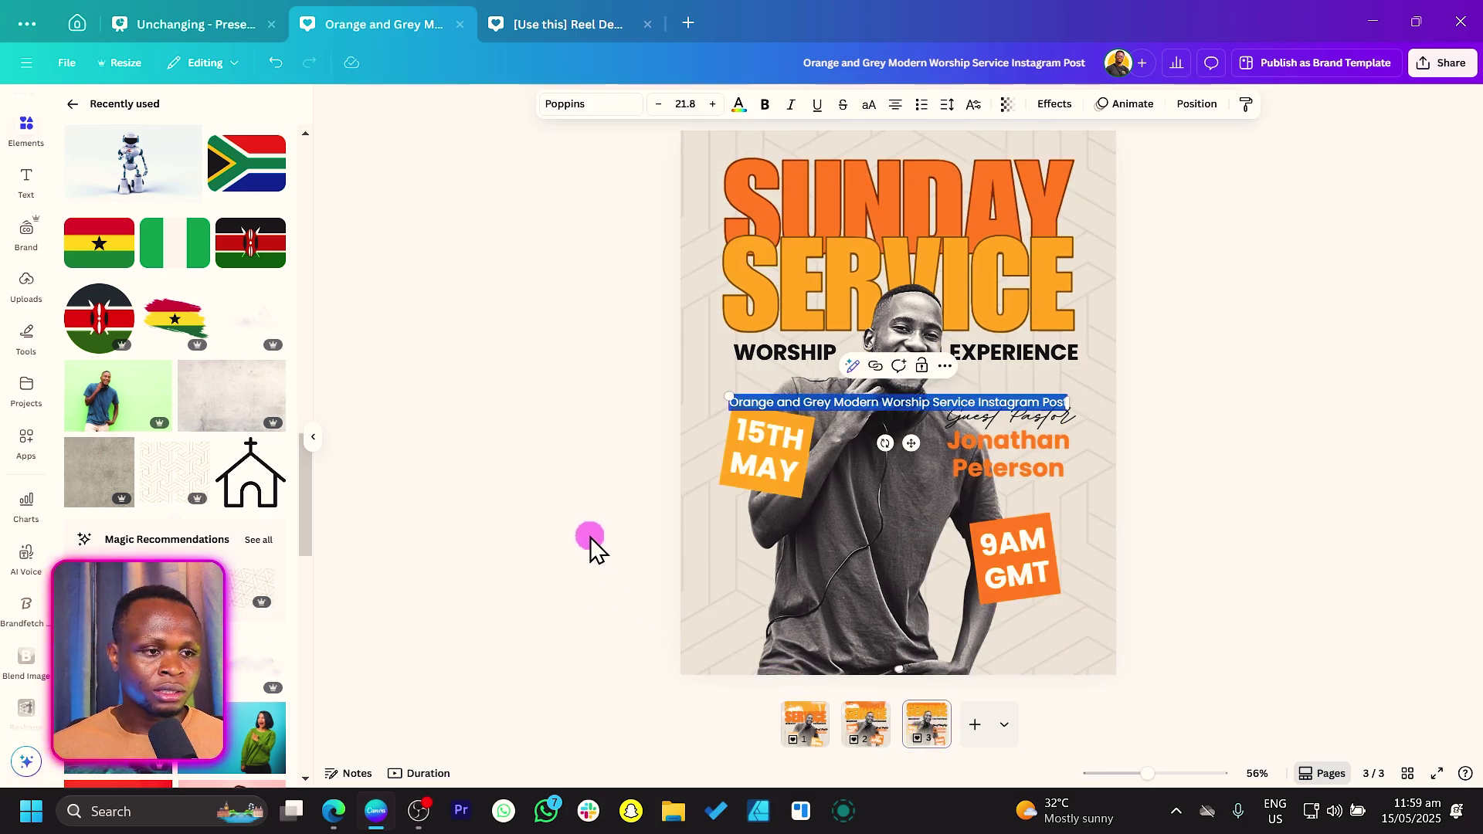
key(ctrl+z)
key(ctrl+v)
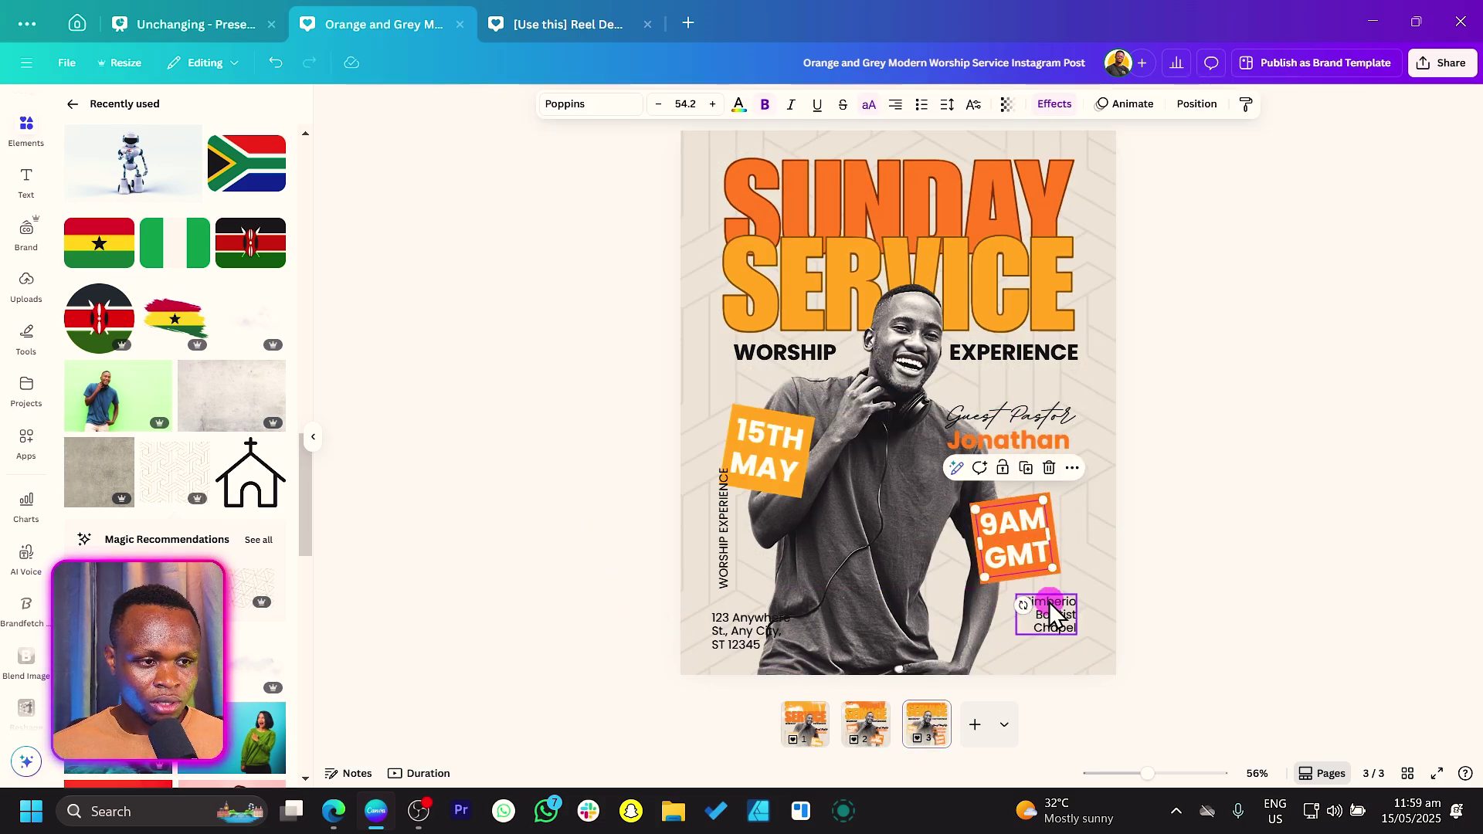
Step: Move the Rimberio Baptist Chapel text down slightly and nudge the man's photo
click(1064, 634)
drag(1064, 633, 1066, 651)
click(850, 619)
drag(850, 619, 852, 616)
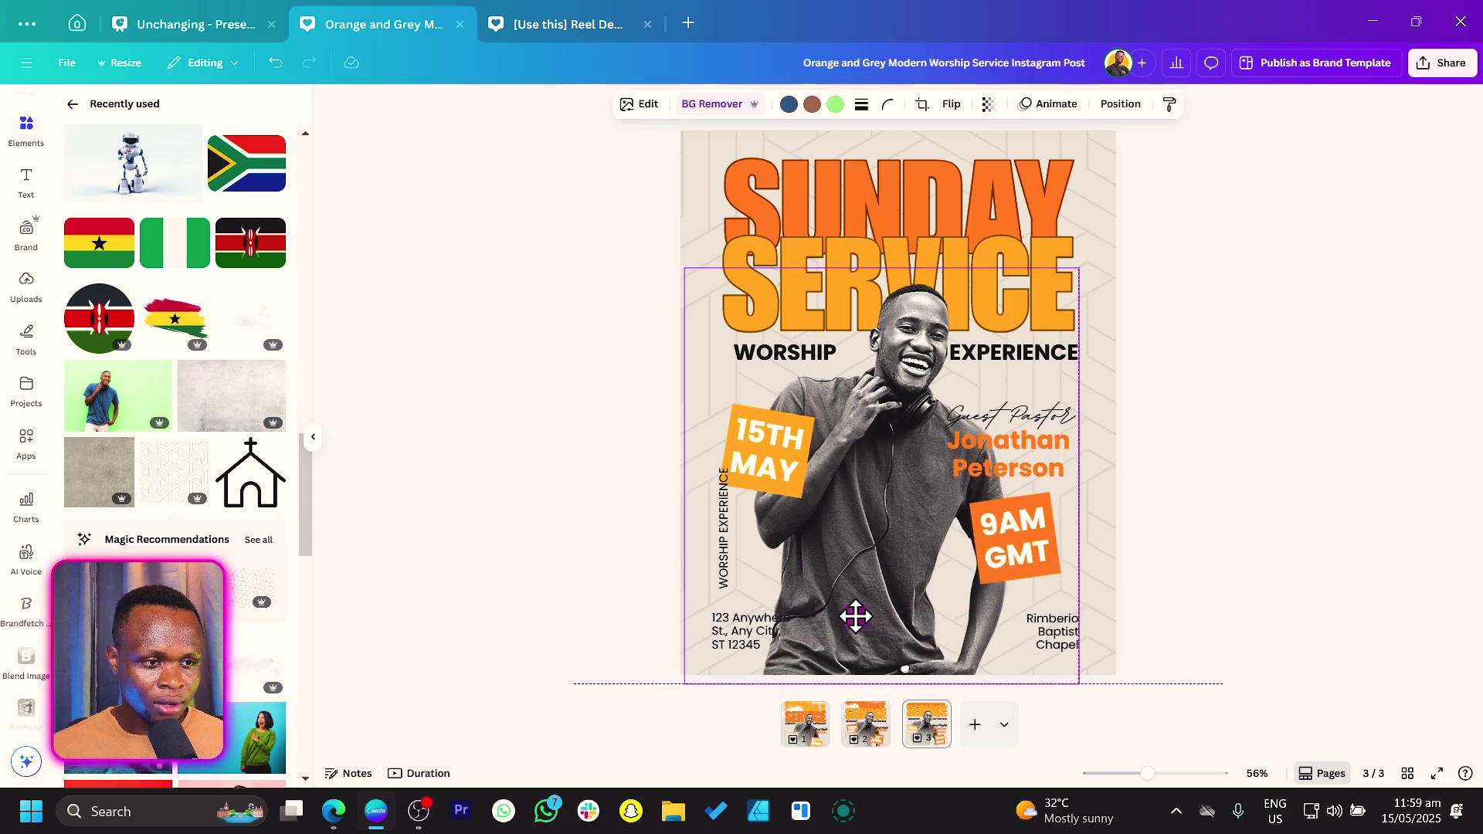
Step: Move the church address to the bottom right, under the 9AM GMT badge
drag(856, 616, 850, 617)
click(756, 627)
mouse_move(749, 637)
mouse_down()
mouse_move(1053, 606)
mouse_move(1050, 649)
mouse_move(736, 640)
mouse_up()
drag(1026, 612, 1042, 659)
click(1190, 506)
Step: Left-align Rimberio Baptist Chapel and line it up at bottom left under WORSHIP EXPERIENCE
click(937, 599)
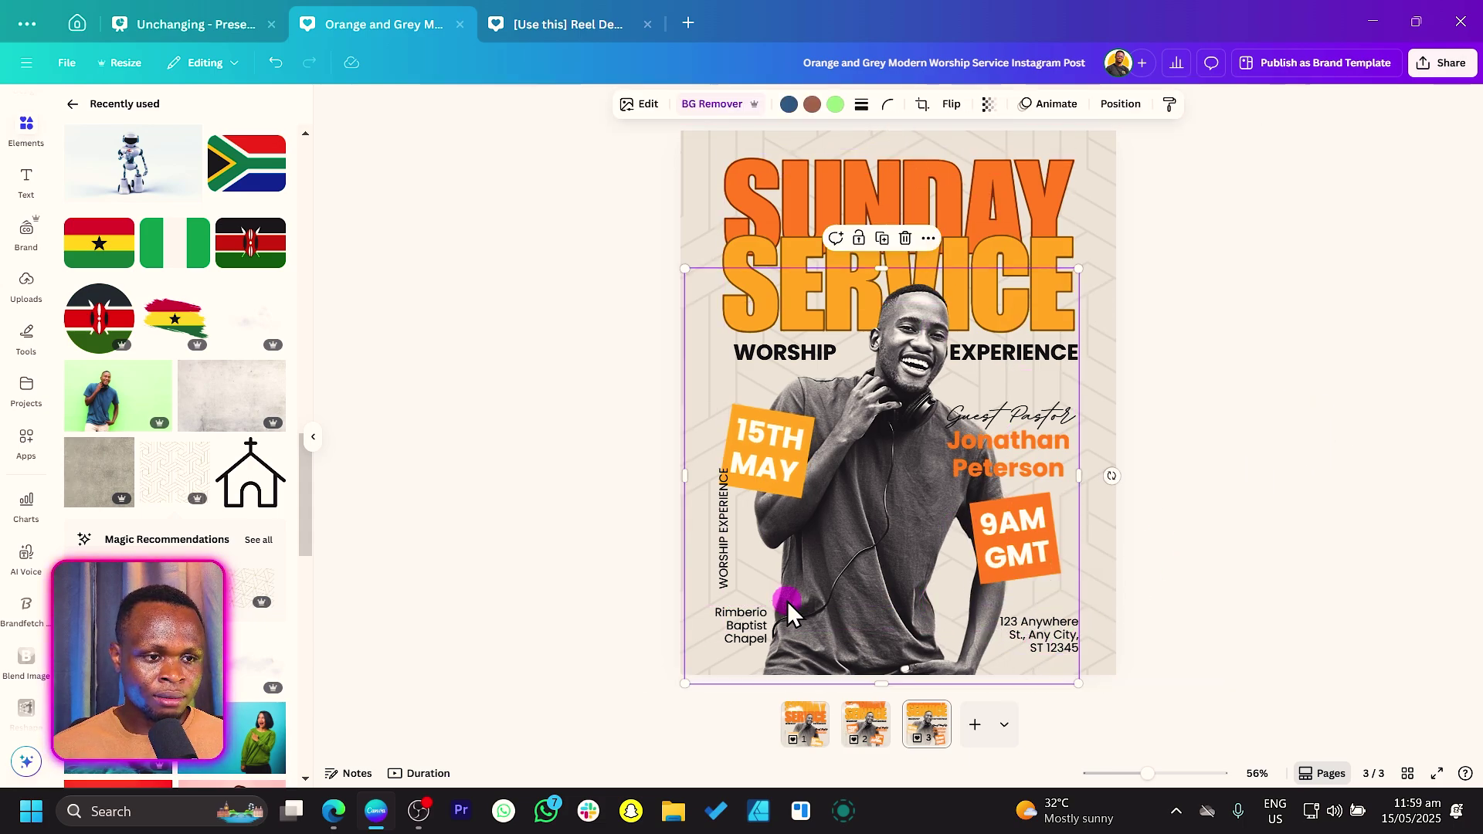
click(738, 627)
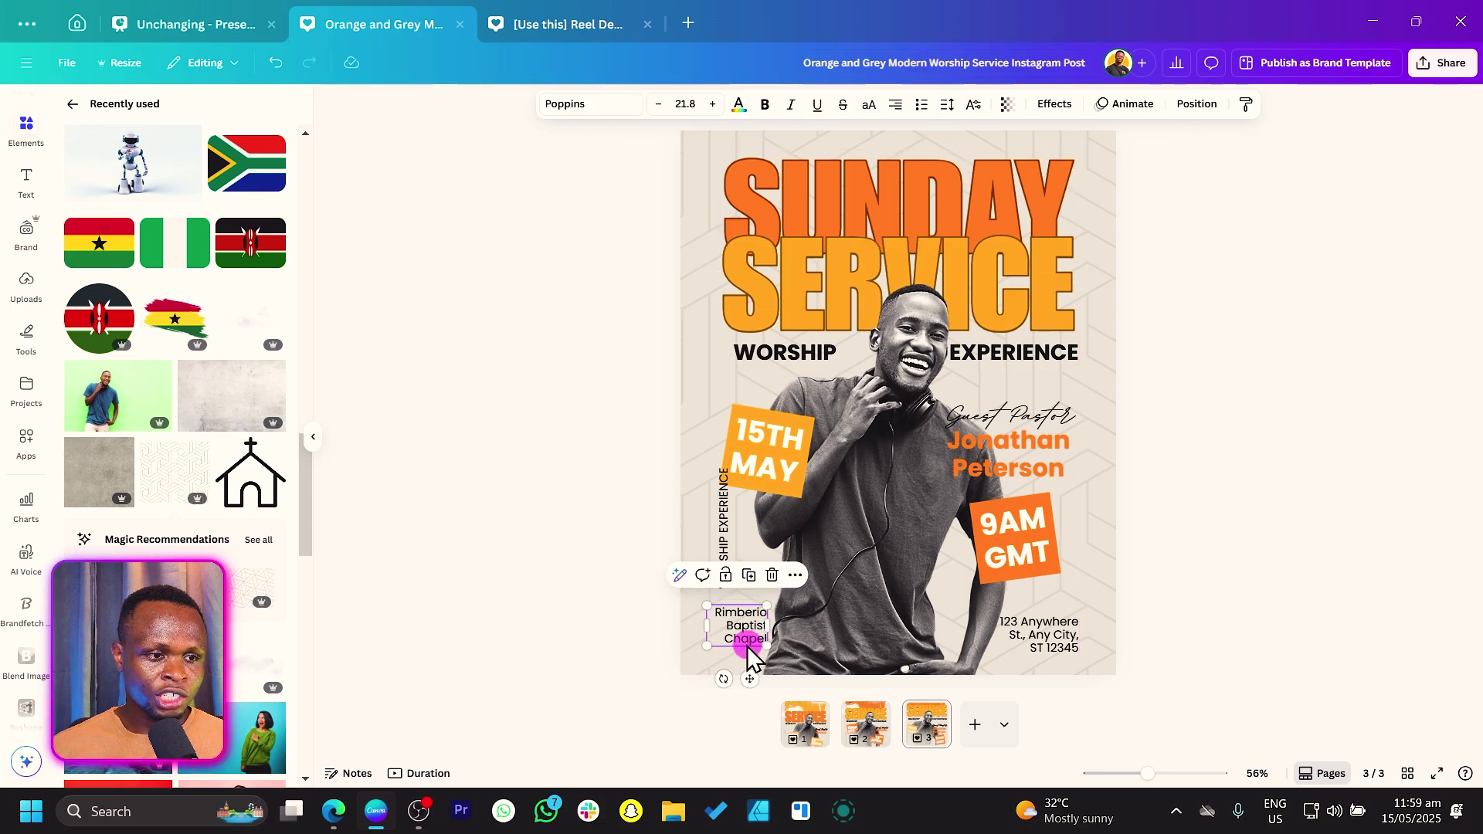
click(896, 106)
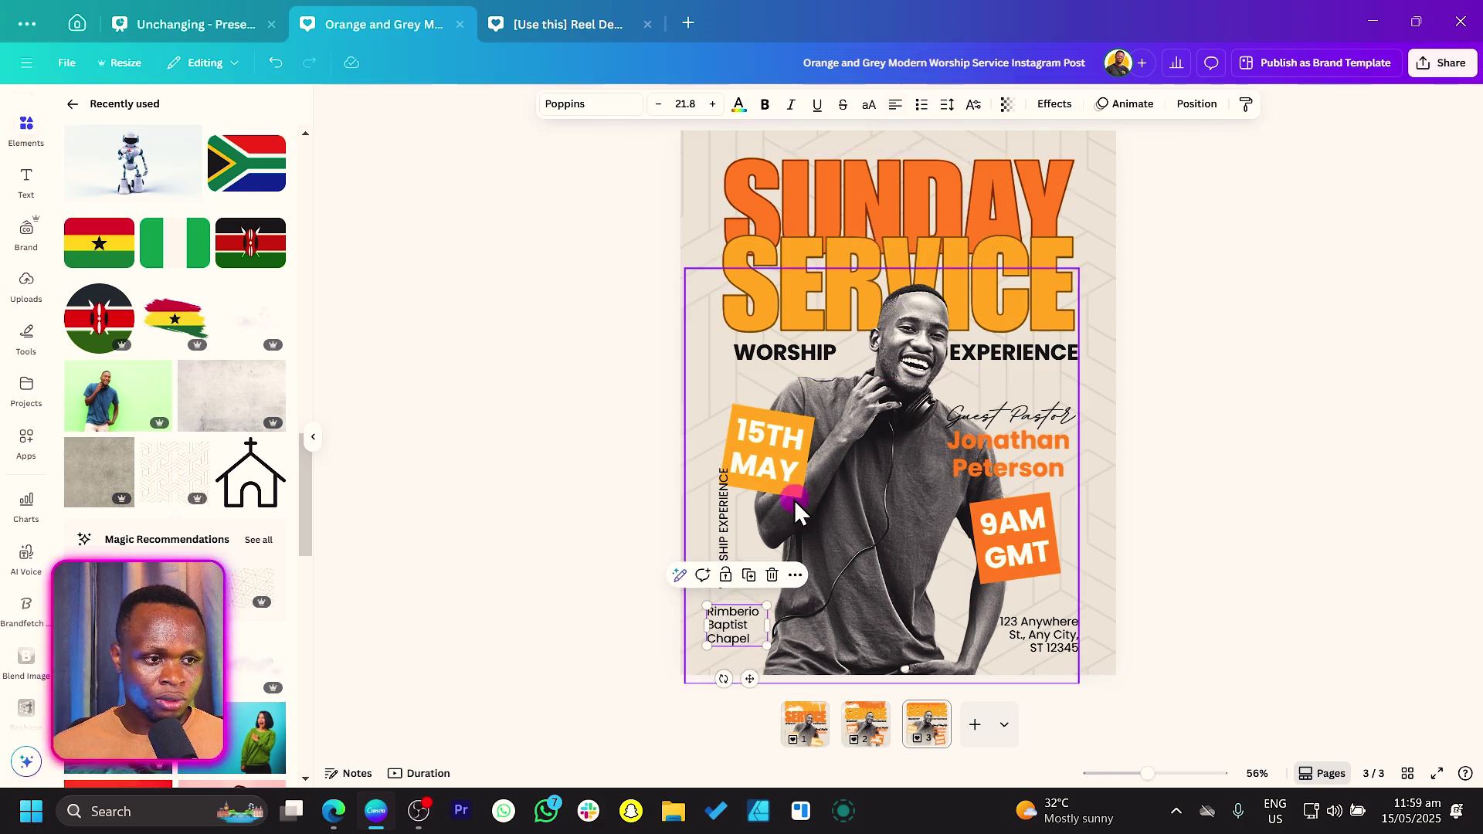
drag(729, 618, 734, 628)
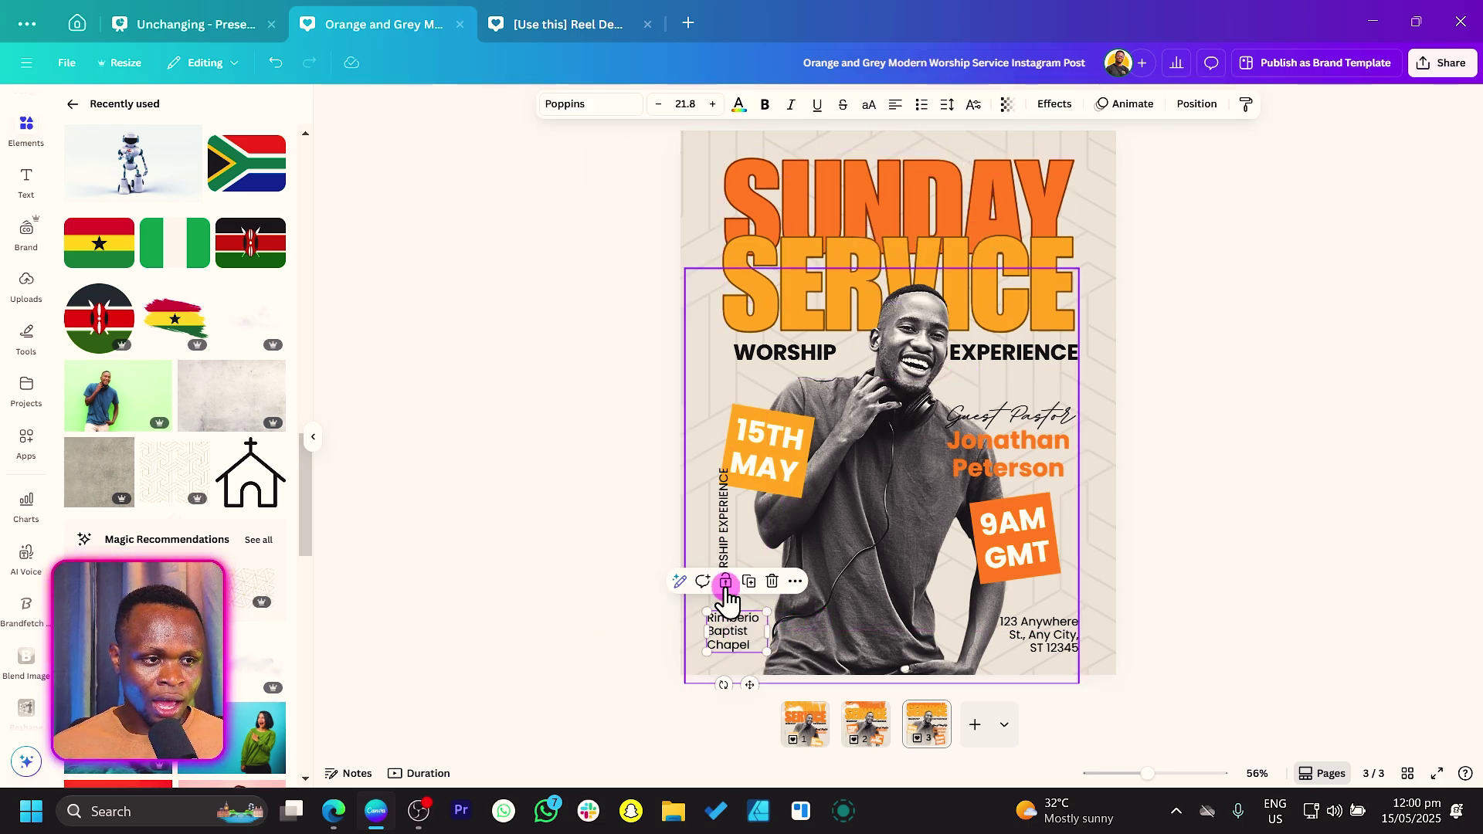
click(722, 542)
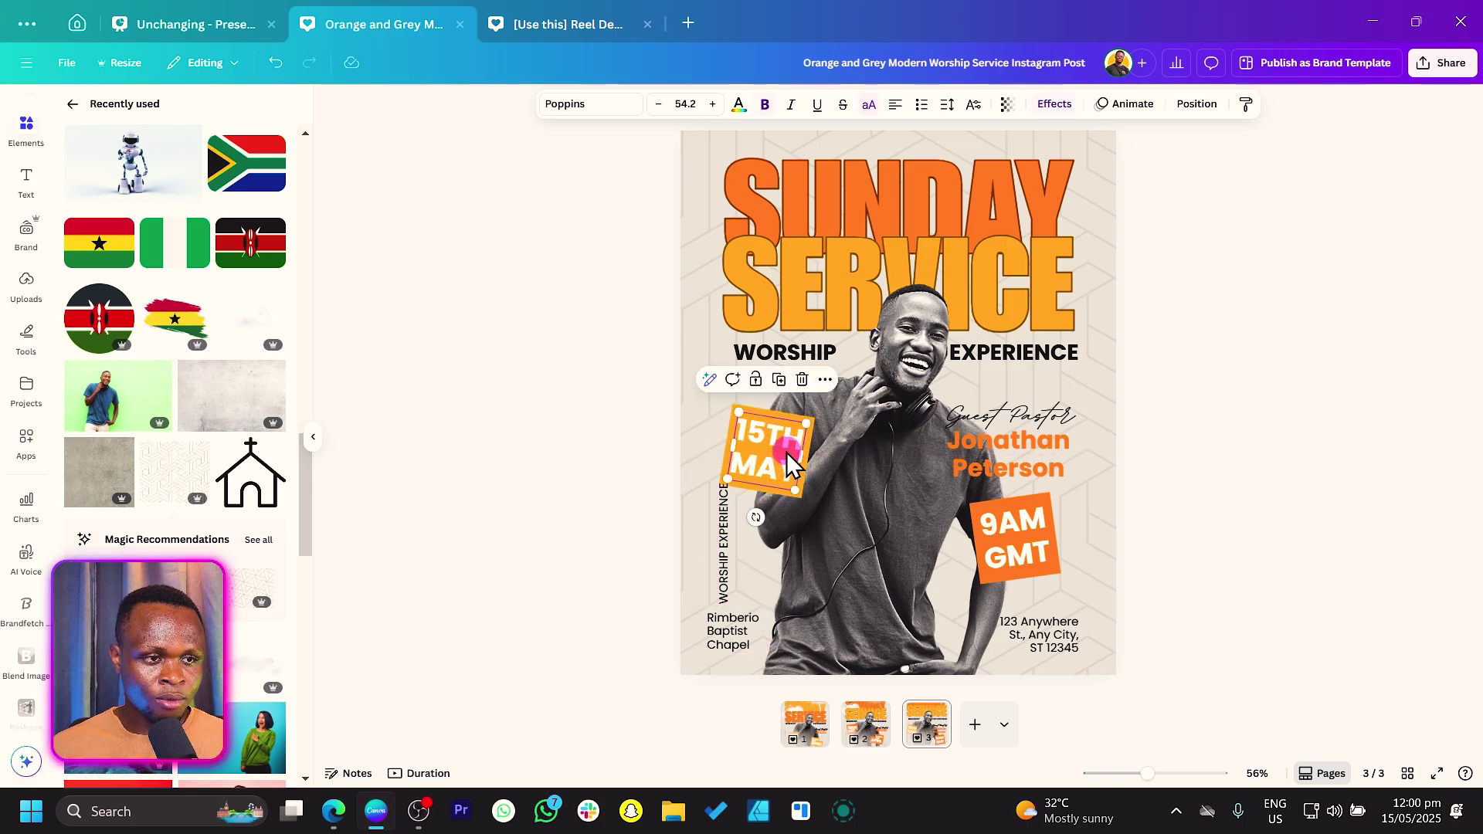
drag(733, 645, 746, 643)
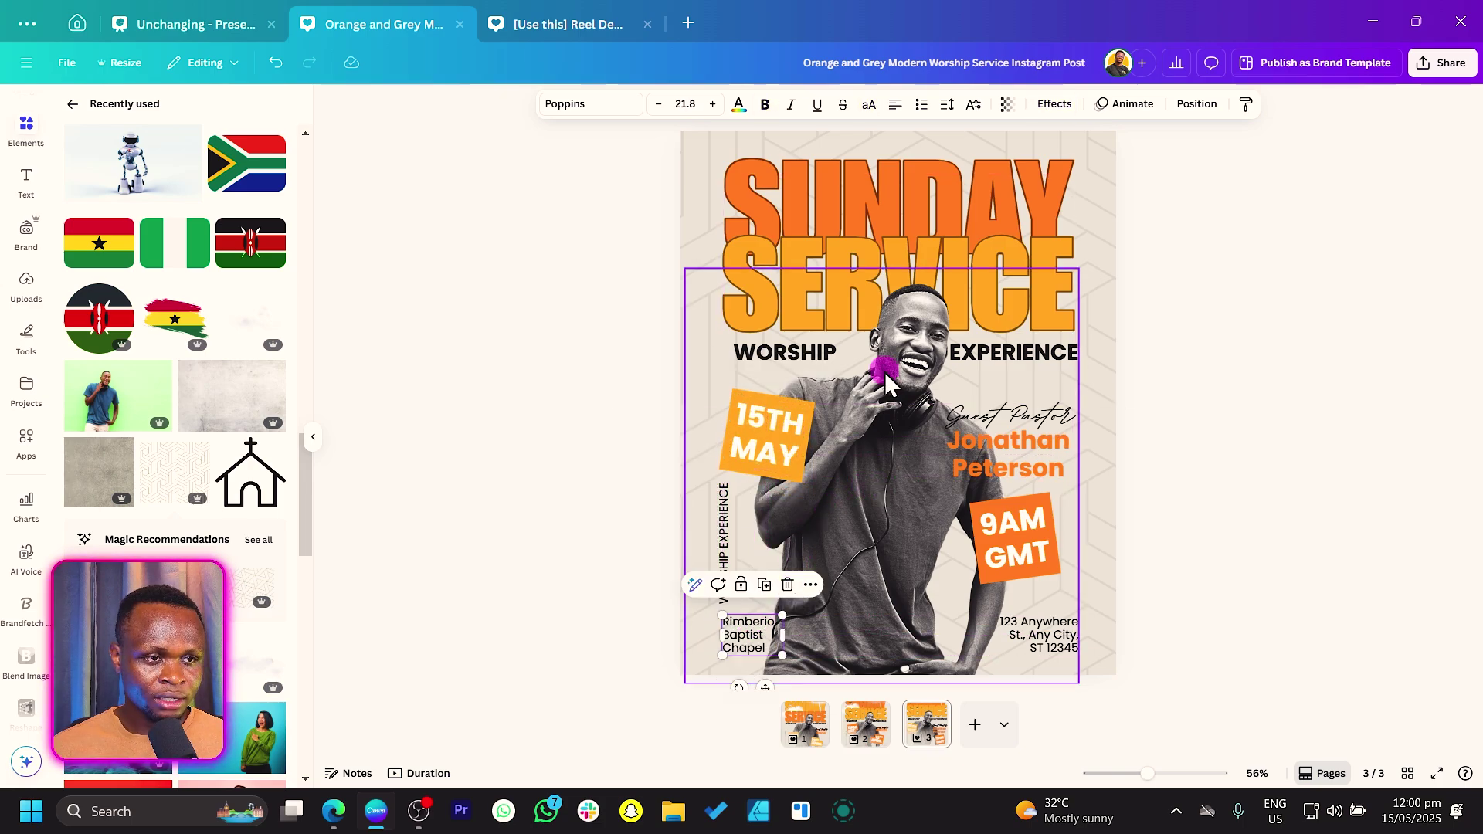
Step: Enlarge the SUNDAY SERVICE heading to size 254 and nudge WORSHIP slightly left
click(777, 262)
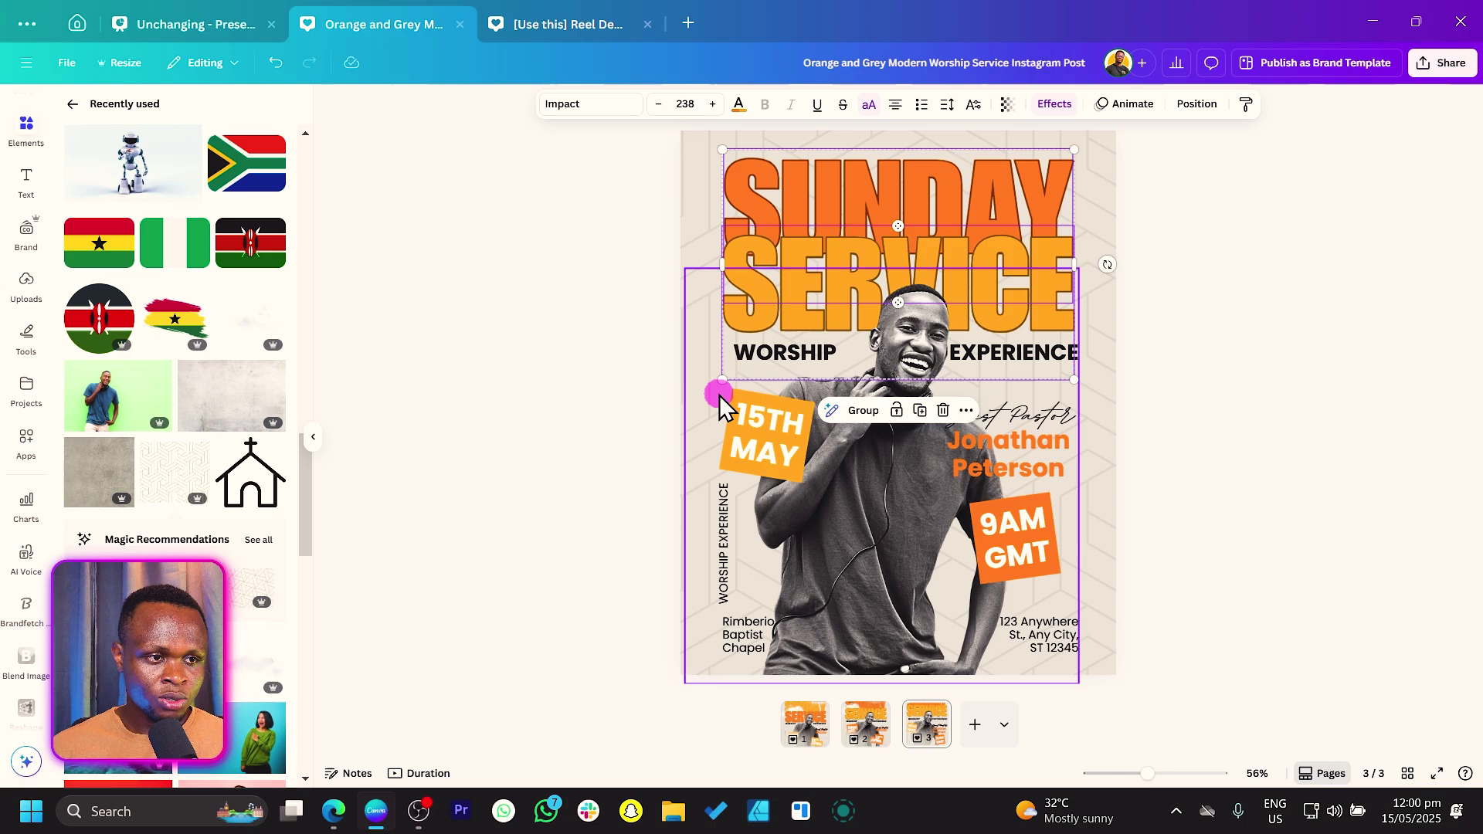
drag(722, 380, 709, 382)
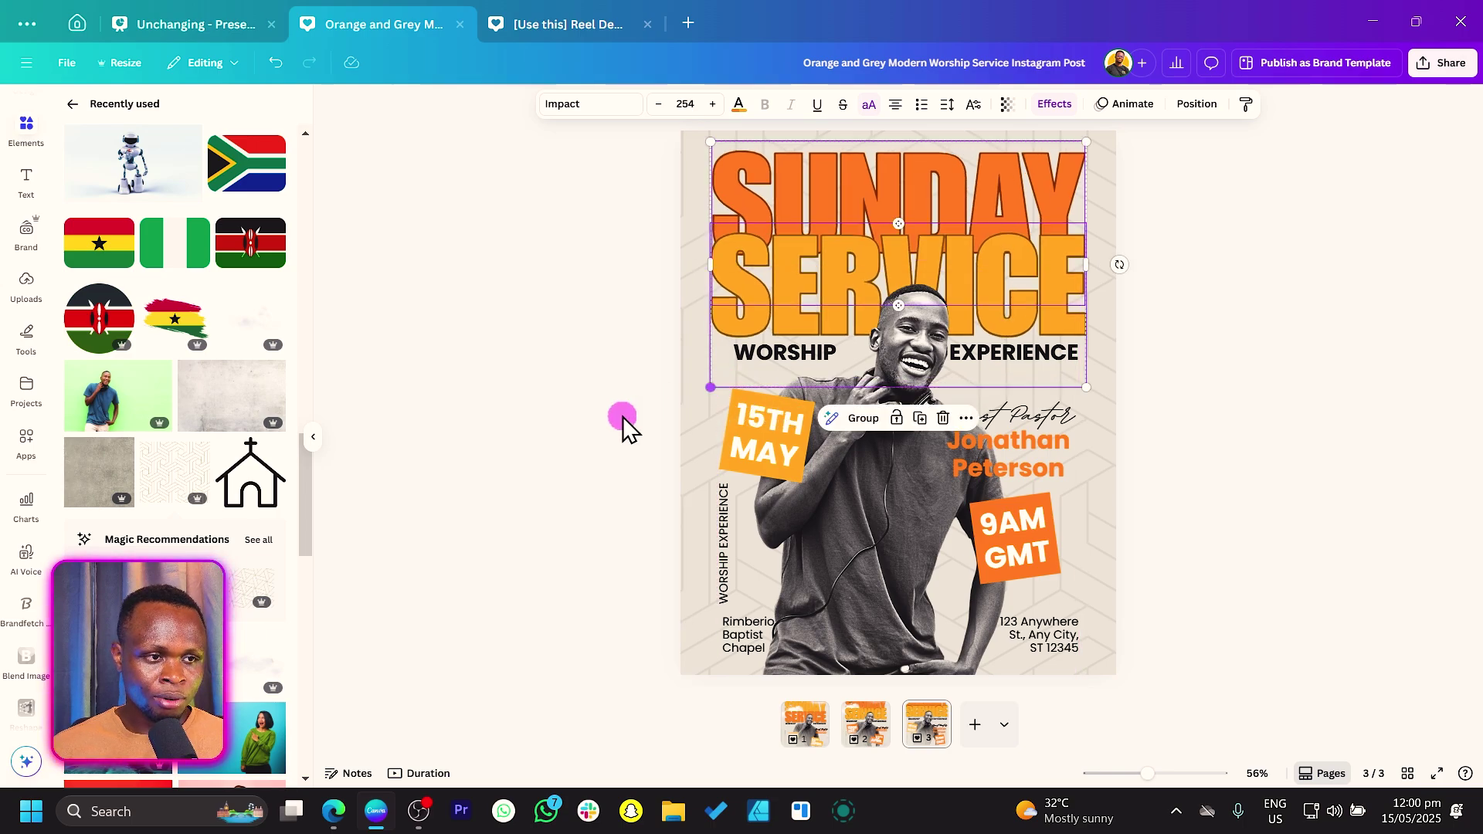
click(826, 354)
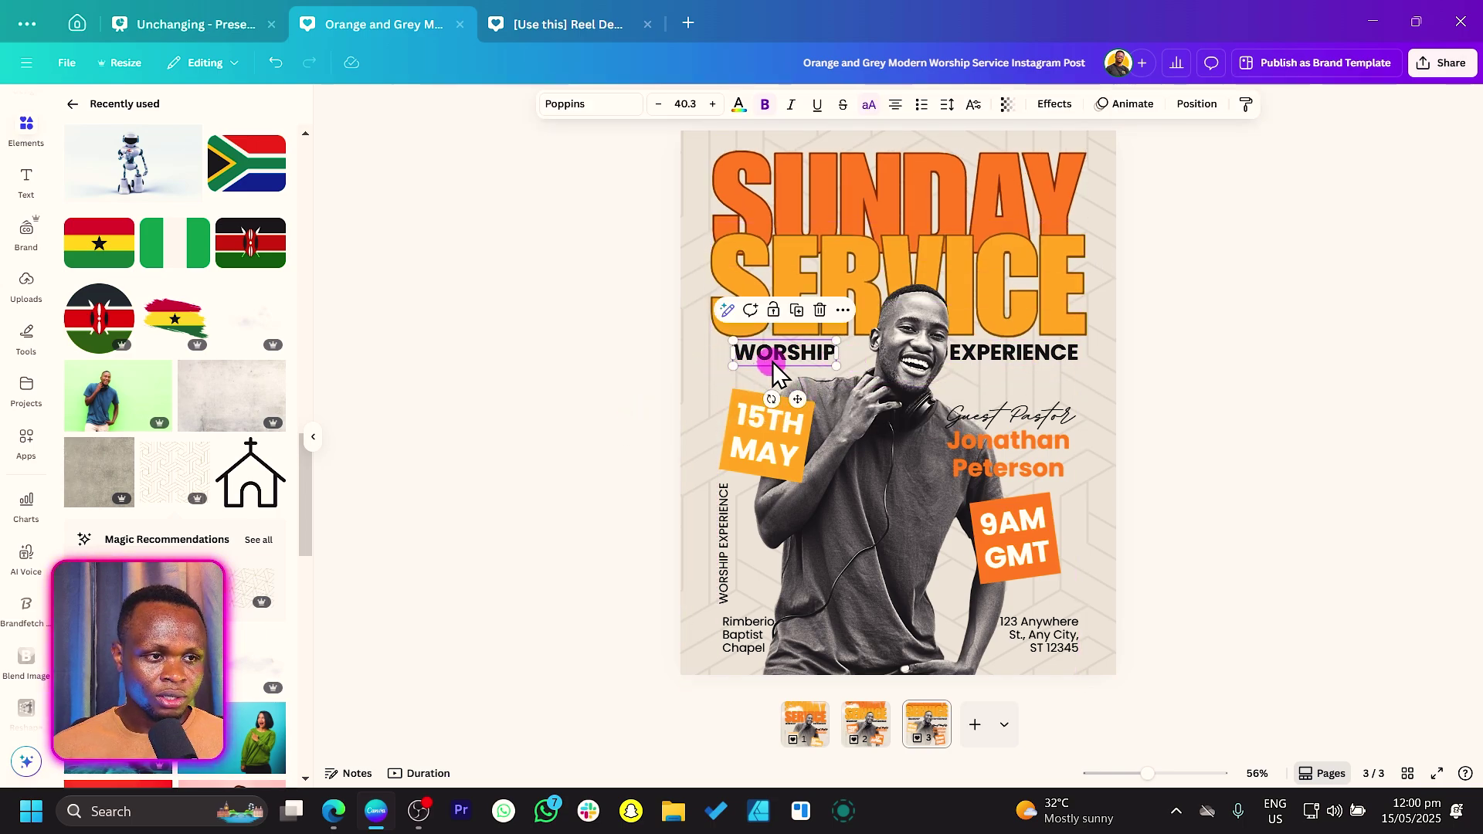
drag(773, 360, 762, 360)
click(839, 499)
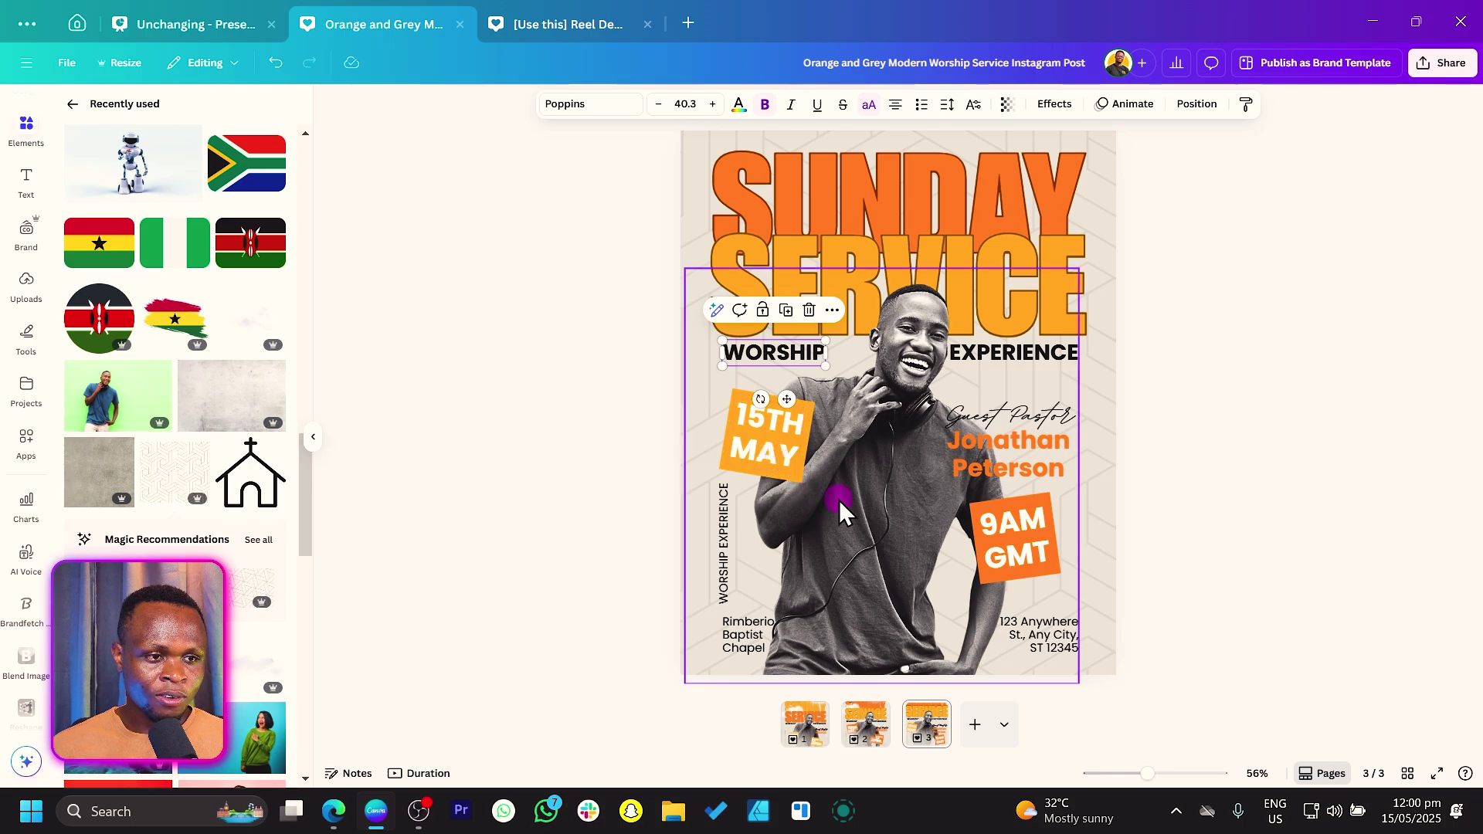
click(513, 513)
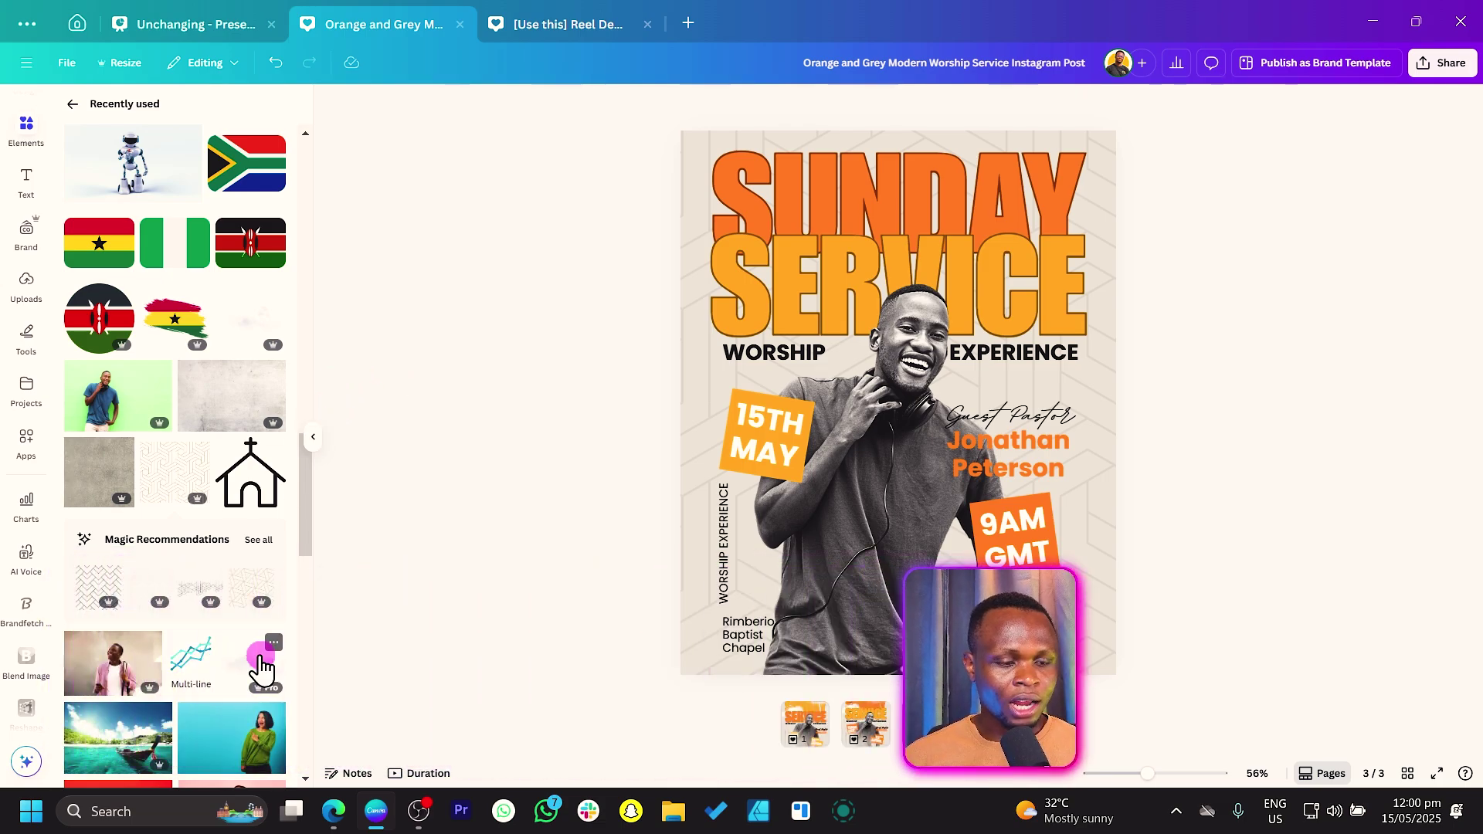
Step: Search Elements for 'clouds' and place a cloud graphic over the SUNDAY heading
scroll(15, 224, up, 2)
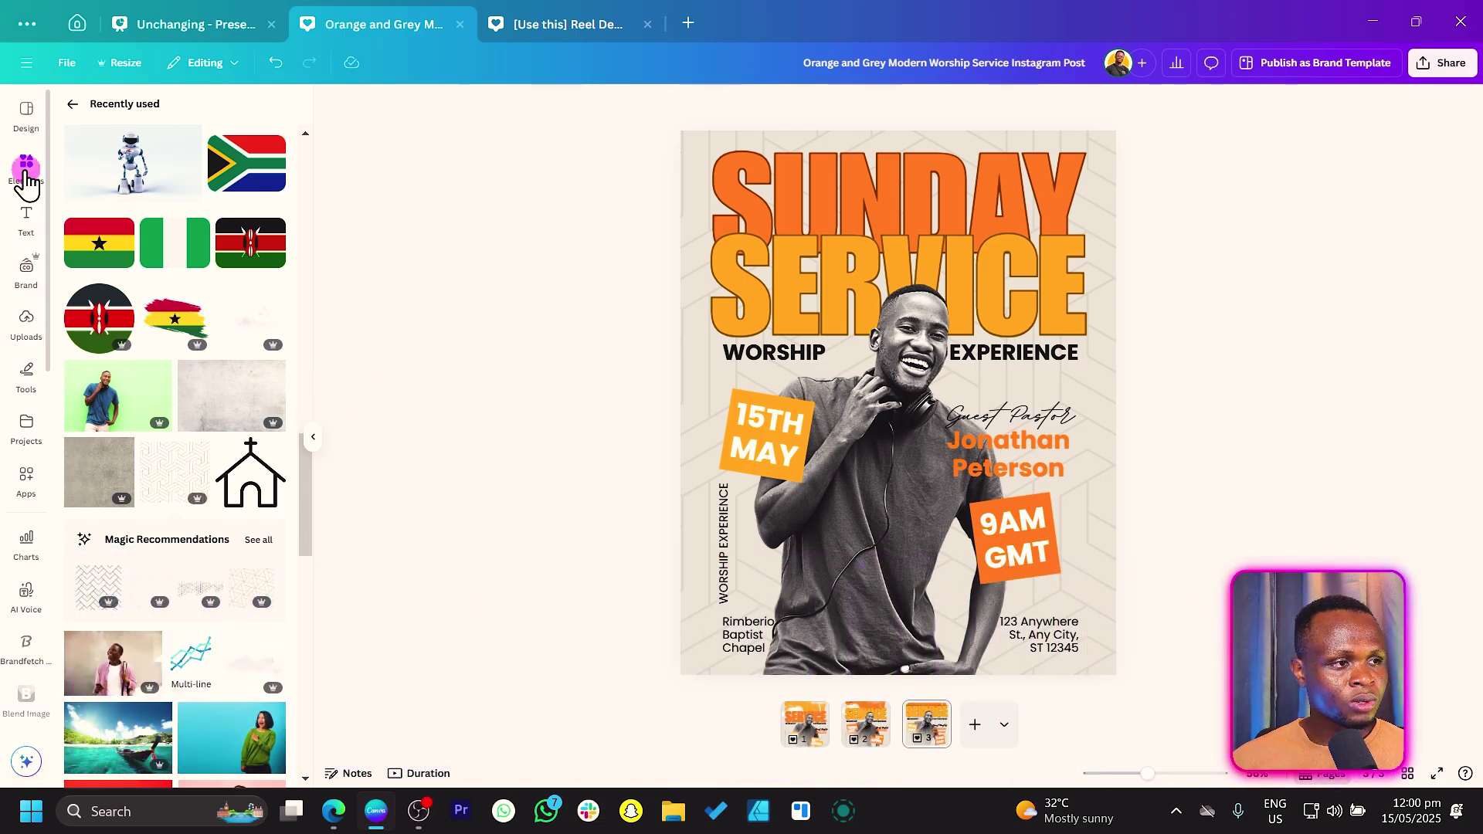
click(37, 162)
click(78, 104)
click(138, 108)
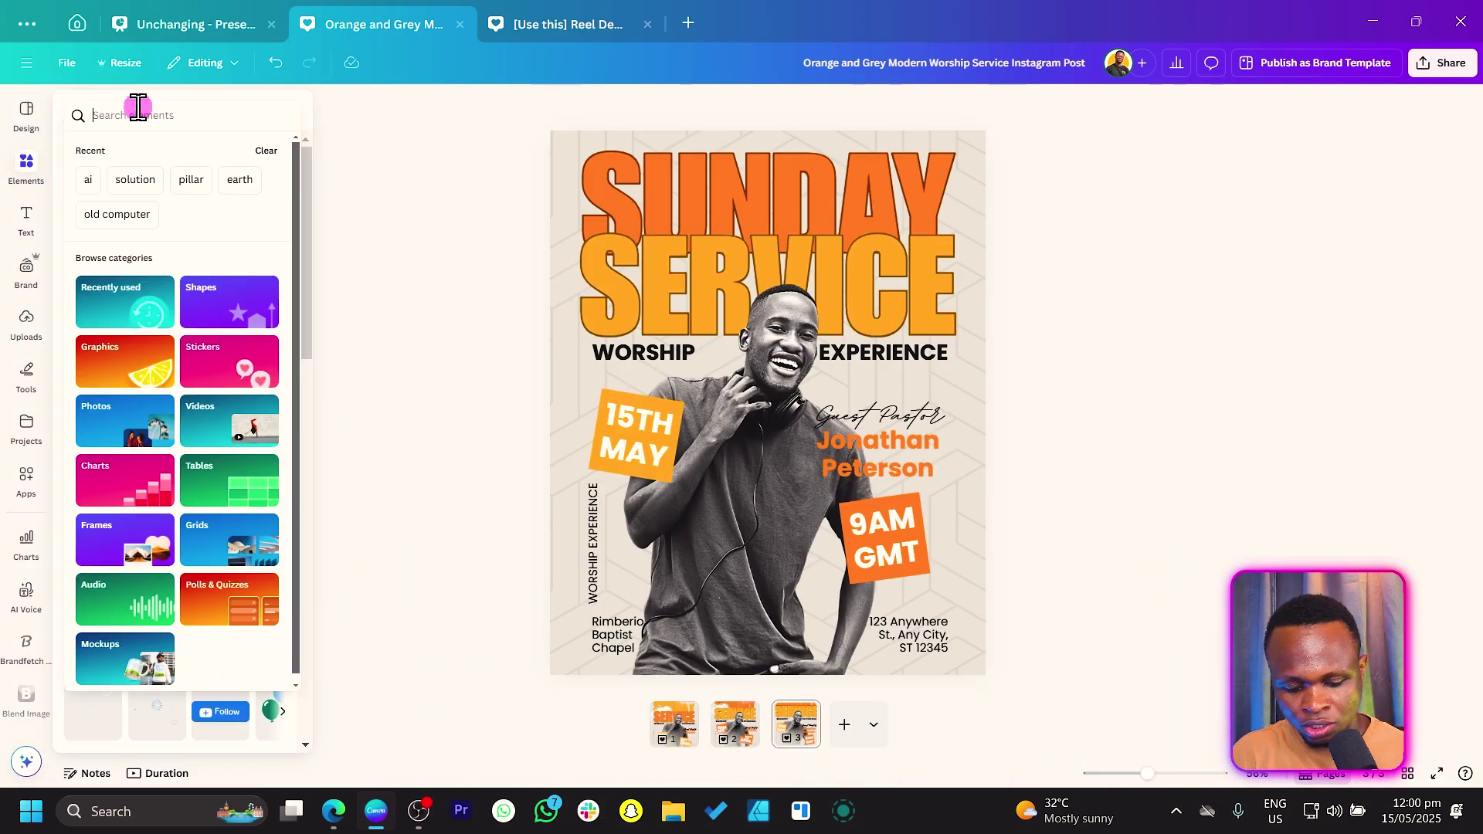
text(clouds)
key(Return)
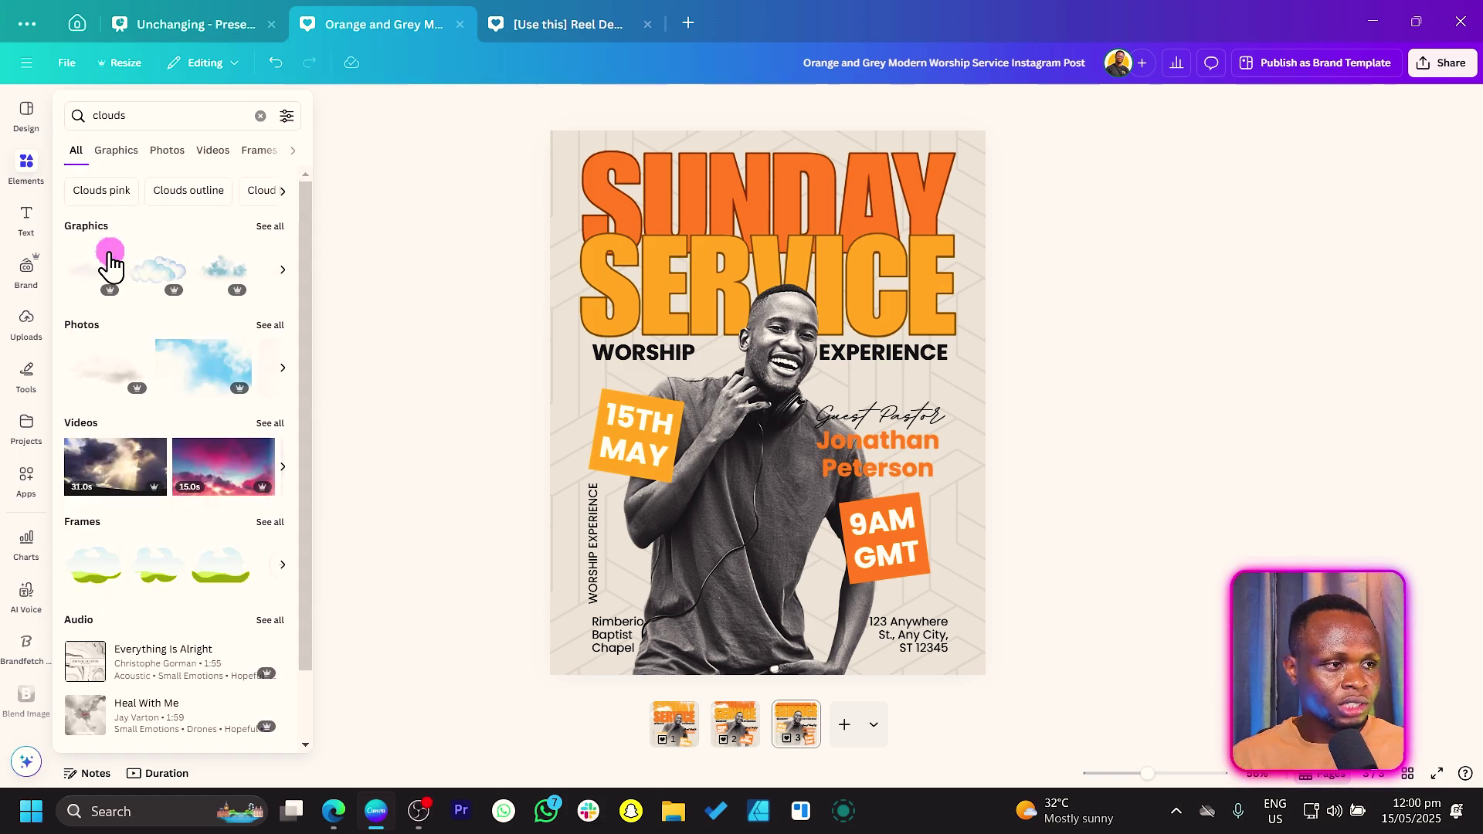
click(93, 274)
drag(779, 404, 620, 261)
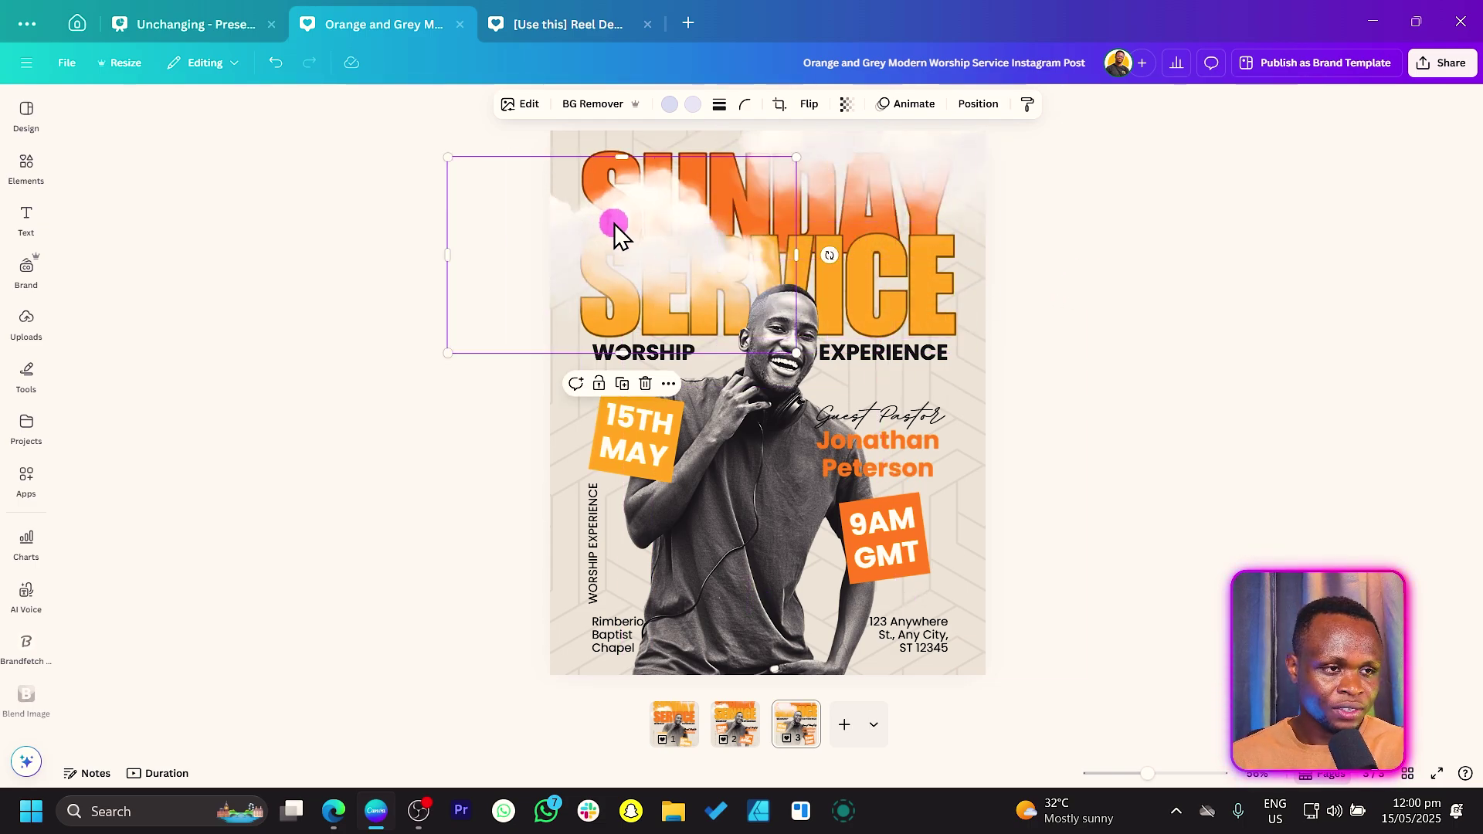
Step: In the layers list, move the cloud between SERVICE and SUNDAY and position it
right_click(614, 224)
mouse_move(743, 402)
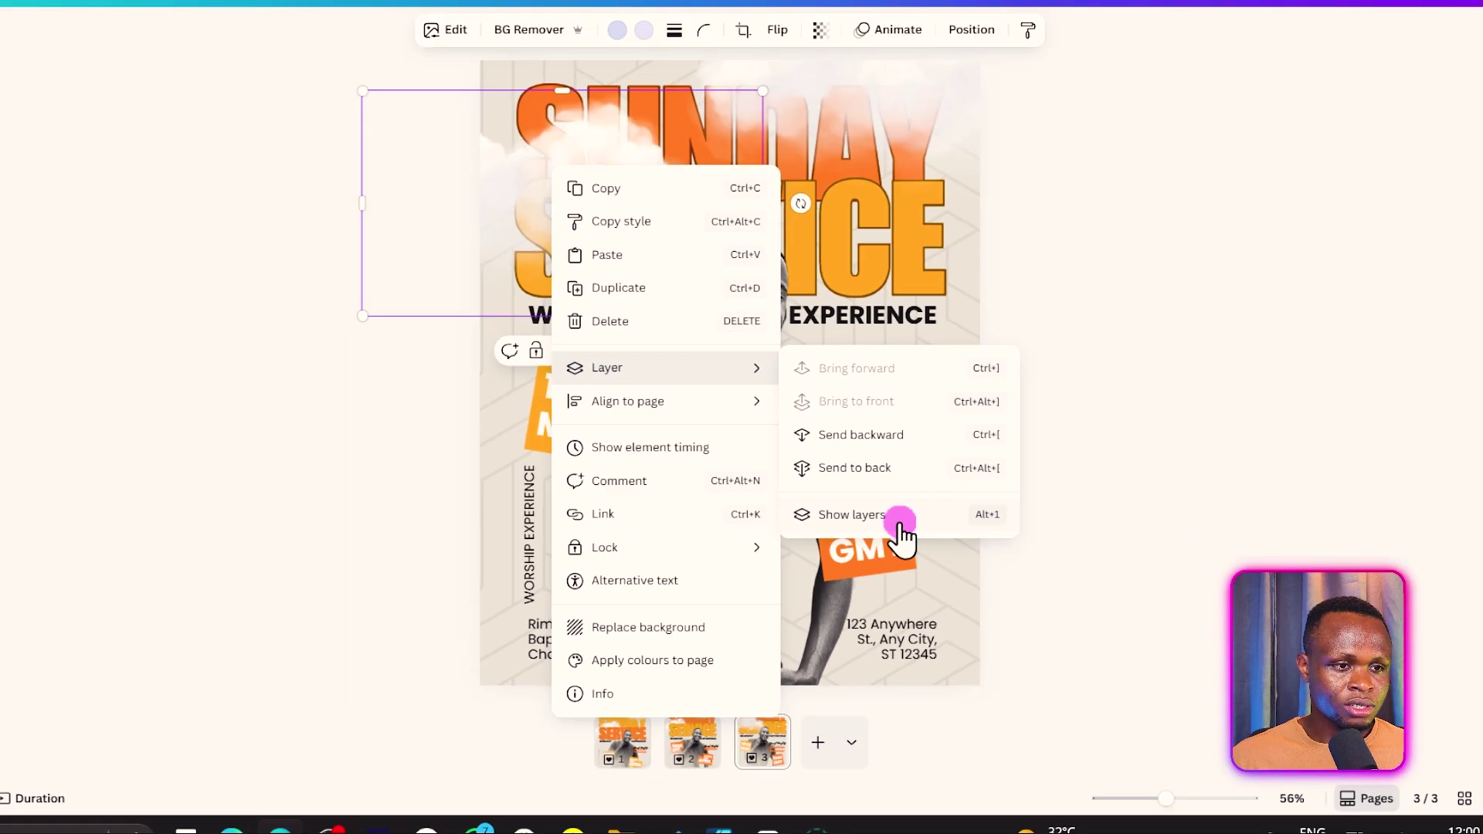
click(743, 410)
drag(182, 242, 198, 593)
drag(590, 207, 638, 234)
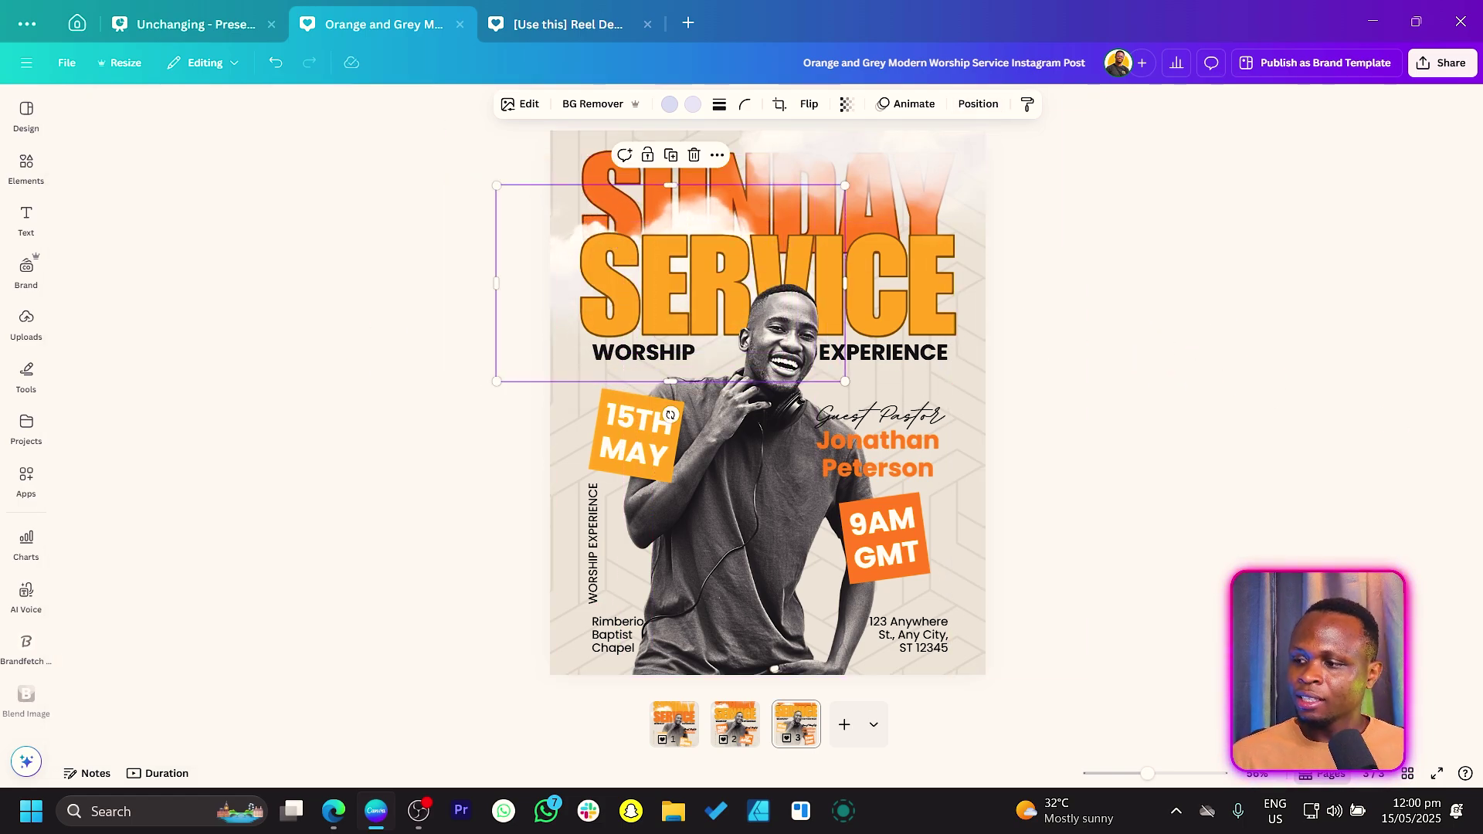